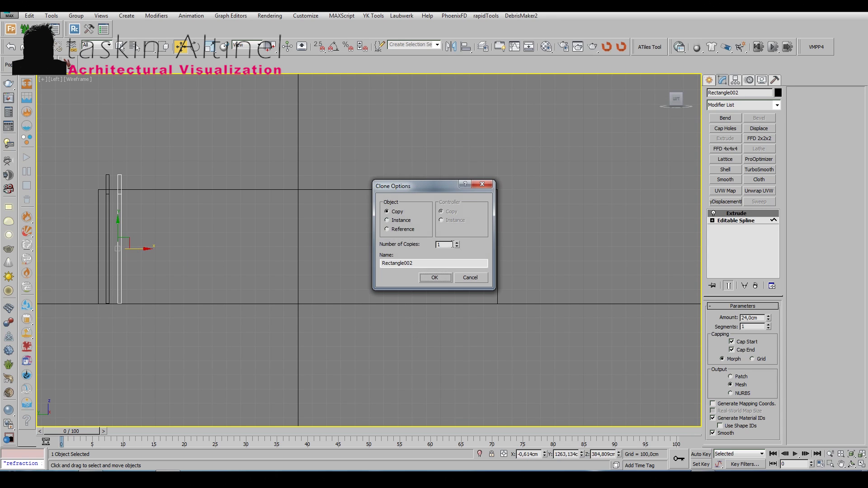
Clone the plank into 33 copies and warp the row, raising its right end and lowering its left
{"action": "type", "text": "33"}
{"action": "left_click", "coordinate": [434, 277]}
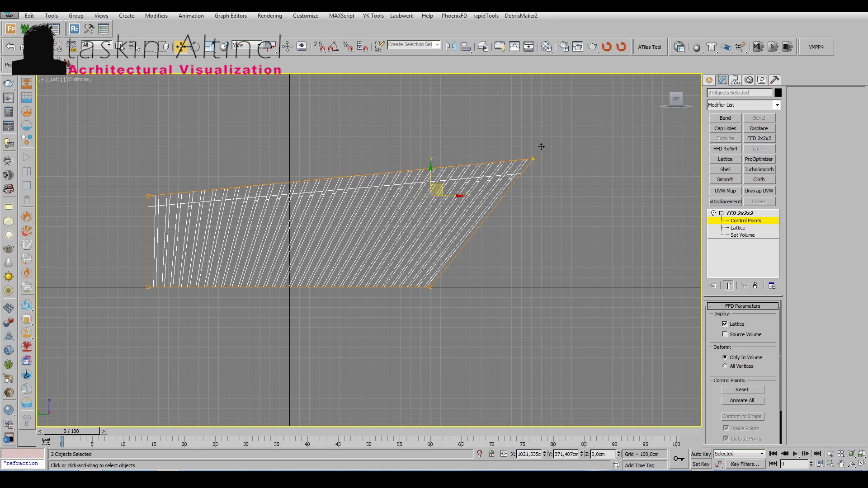
{"action": "left_click_drag", "start_coordinate": [541, 146], "coordinate": [562, 142]}
{"action": "left_click_drag", "start_coordinate": [156, 186], "coordinate": [113, 232]}
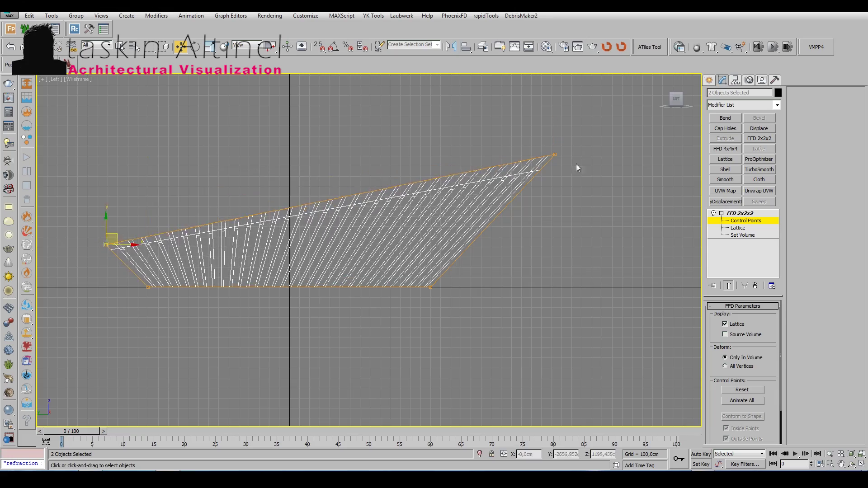
Select a face of the angled beam in polygon mode from a shaded perspective view
{"action": "key", "text": "p"}
{"action": "key", "text": "F3"}
{"action": "mouse_move", "coordinate": [440, 285]}
{"action": "middle_mouse_down", "text": "alt"}
{"action": "mouse_move", "coordinate": [434, 326]}
{"action": "mouse_move", "coordinate": [393, 229]}
{"action": "mouse_move", "coordinate": [484, 263]}
{"action": "mouse_move", "coordinate": [405, 245]}
{"action": "middle_mouse_up", "text": "alt"}
{"action": "mouse_move", "coordinate": [471, 247]}
{"action": "middle_mouse_down", "text": "alt"}
{"action": "mouse_move", "coordinate": [407, 253]}
{"action": "mouse_move", "coordinate": [311, 227]}
{"action": "mouse_move", "coordinate": [452, 189]}
{"action": "mouse_move", "coordinate": [431, 251]}
{"action": "middle_mouse_up", "text": "alt"}
{"action": "left_click", "coordinate": [344, 239]}
{"action": "key", "text": "4"}
{"action": "left_click", "coordinate": [316, 231]}
{"action": "scroll", "coordinate": [611, 157], "scroll_direction": "up", "scroll_amount": 5}
Select the plank fan's top lattice points, then pick the beam's end face
{"action": "left_click", "coordinate": [317, 271]}
{"action": "key", "text": "1"}
{"action": "left_click_drag", "start_coordinate": [454, 174], "coordinate": [220, 259]}
{"action": "mouse_move", "coordinate": [219, 261]}
{"action": "middle_mouse_down", "text": "alt"}
{"action": "mouse_move", "coordinate": [400, 137]}
{"action": "mouse_move", "coordinate": [507, 311]}
{"action": "mouse_move", "coordinate": [548, 152]}
{"action": "mouse_move", "coordinate": [435, 221]}
{"action": "mouse_move", "coordinate": [511, 239]}
{"action": "mouse_move", "coordinate": [466, 194]}
{"action": "mouse_move", "coordinate": [374, 279]}
{"action": "middle_mouse_up", "text": "alt"}
{"action": "left_click", "coordinate": [512, 239]}
{"action": "scroll", "coordinate": [459, 258], "scroll_direction": "down", "scroll_amount": 5}
{"action": "left_click", "coordinate": [459, 258]}
{"action": "scroll", "coordinate": [459, 258], "scroll_direction": "up", "scroll_amount": 3}
Finish the face extrusion and select the beam tip's vertex pair in an enlarged side view
{"action": "key", "text": "alt+w"}
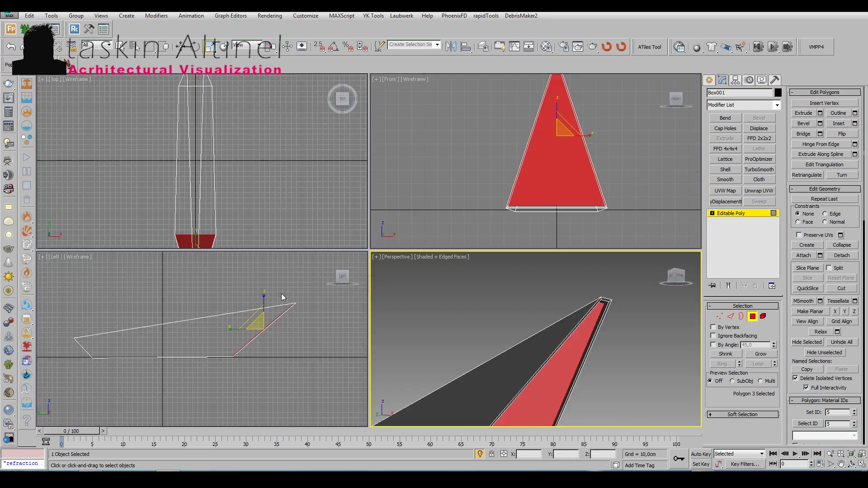
{"action": "key", "text": "1"}
{"action": "key", "text": "alt+w"}
{"action": "key", "text": "w"}
{"action": "left_click_drag", "start_coordinate": [436, 185], "coordinate": [457, 203]}
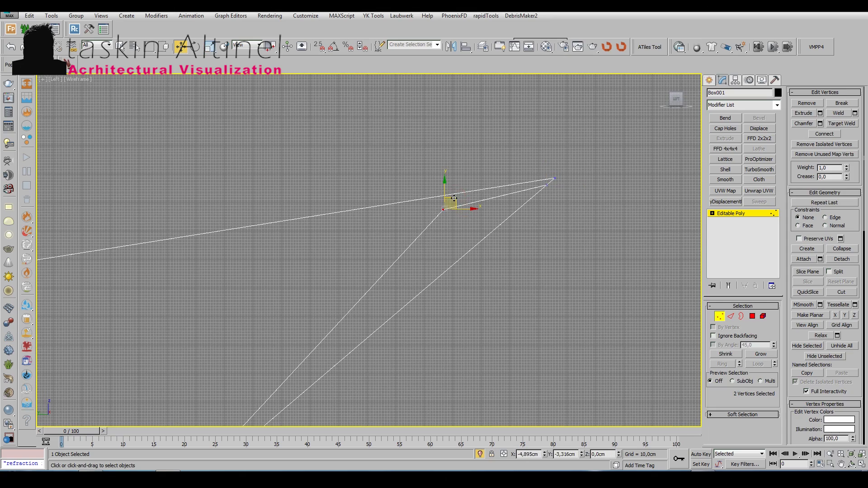
{"action": "scroll", "coordinate": [365, 299], "scroll_direction": "up", "scroll_amount": 5}
{"action": "scroll", "coordinate": [500, 307], "scroll_direction": "up", "scroll_amount": 2}
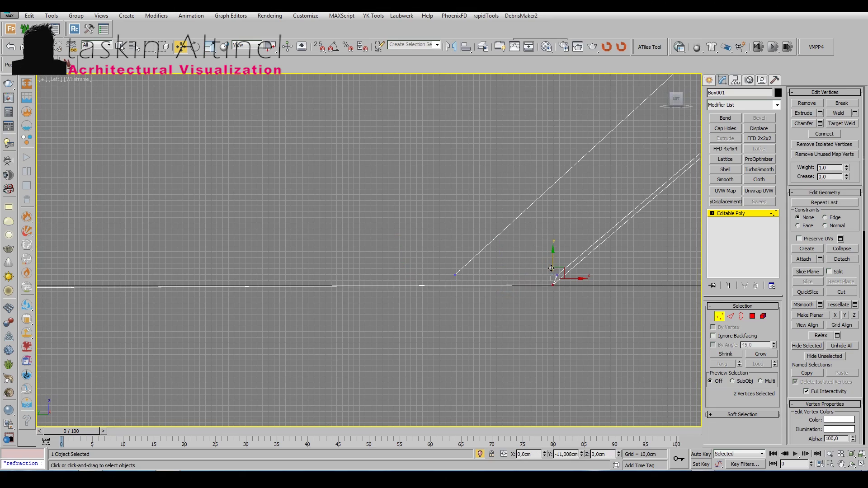
{"action": "scroll", "coordinate": [417, 270], "scroll_direction": "down", "scroll_amount": 3}
Scale the beam's foot vertices narrower, checking them from perspective and front views
{"action": "key", "text": "p"}
{"action": "key", "text": "F3"}
{"action": "middle_click_drag", "start_coordinate": [420, 294], "coordinate": [589, 247], "text": "alt"}
{"action": "key", "text": "f"}
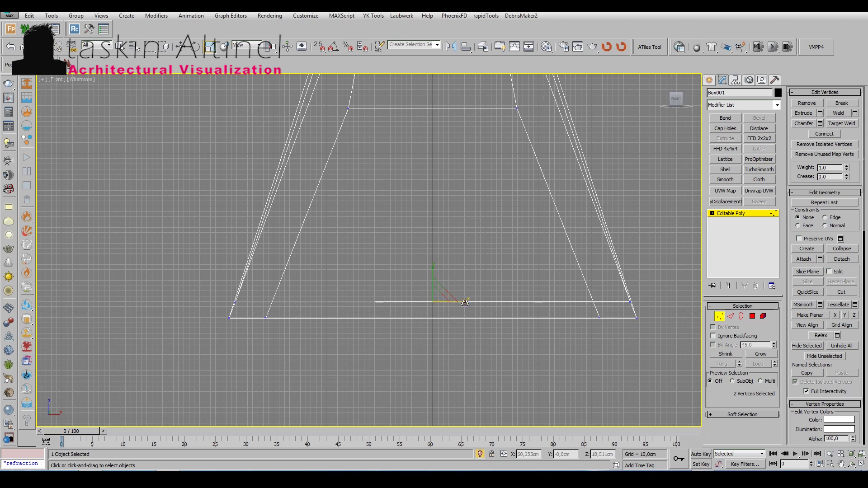
{"action": "key", "text": "p"}
{"action": "key", "text": "r"}
{"action": "middle_click_drag", "start_coordinate": [411, 350], "coordinate": [461, 306], "text": "alt"}
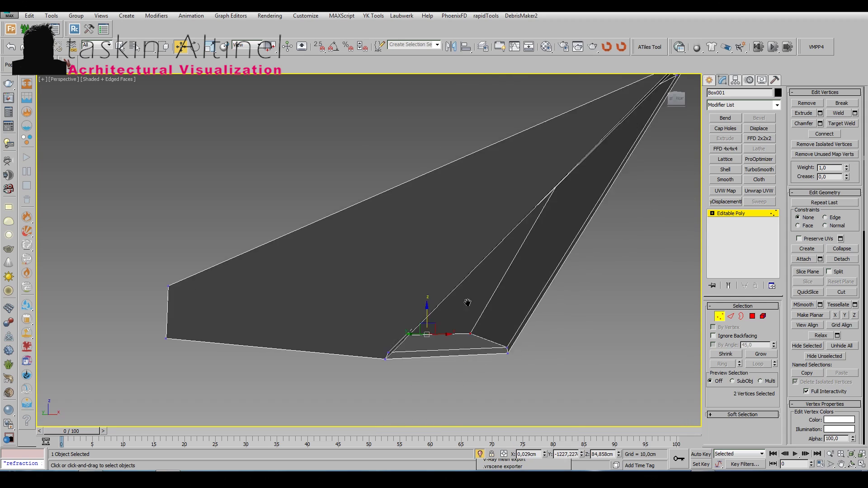
{"action": "key", "text": "4"}
{"action": "key", "text": "w"}
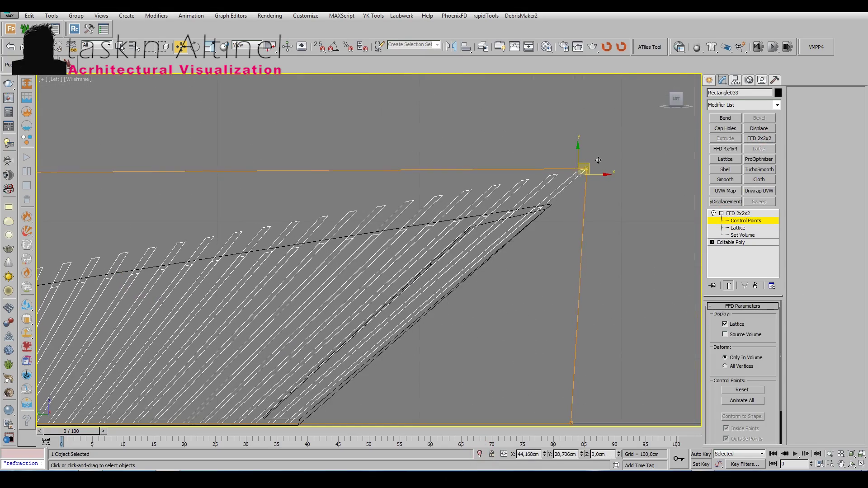
Add the slatted deck and give the beams a wood material with Box UVW mapping
{"action": "right_click", "coordinate": [591, 175]}
{"action": "key", "text": "p"}
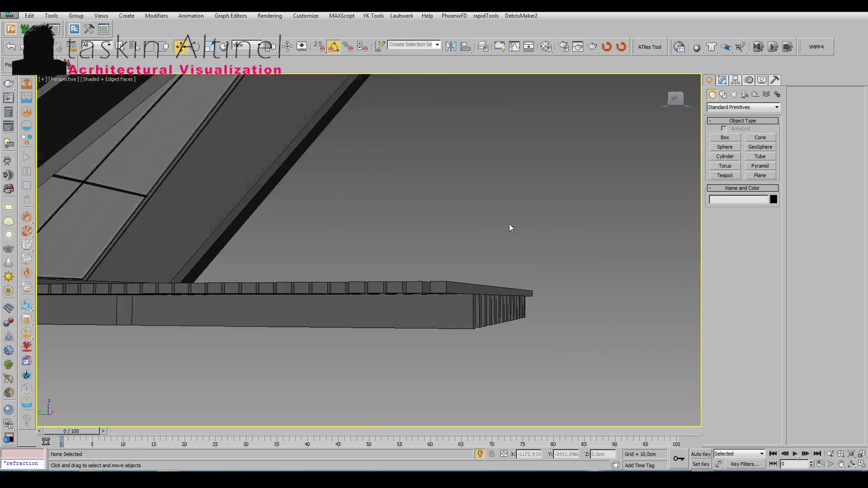
{"action": "scroll", "coordinate": [509, 224], "scroll_direction": "down", "scroll_amount": 5}
{"action": "scroll", "coordinate": [509, 218], "scroll_direction": "up", "scroll_amount": 4}
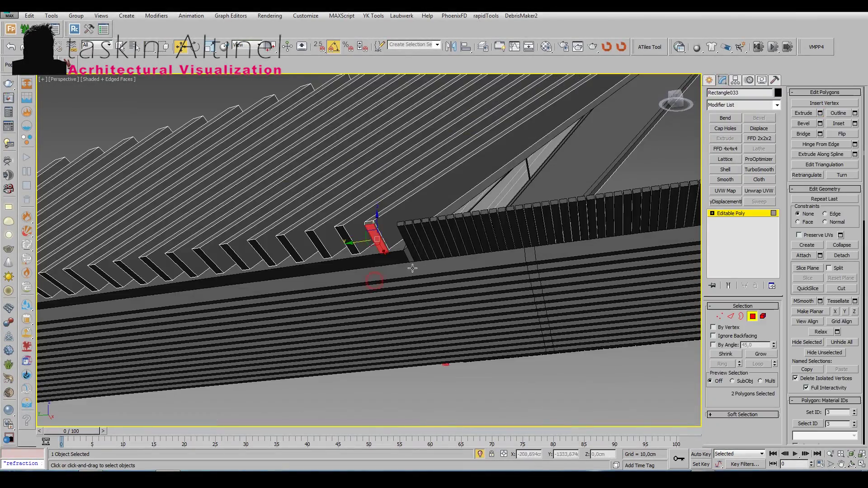
{"action": "key", "text": "l"}
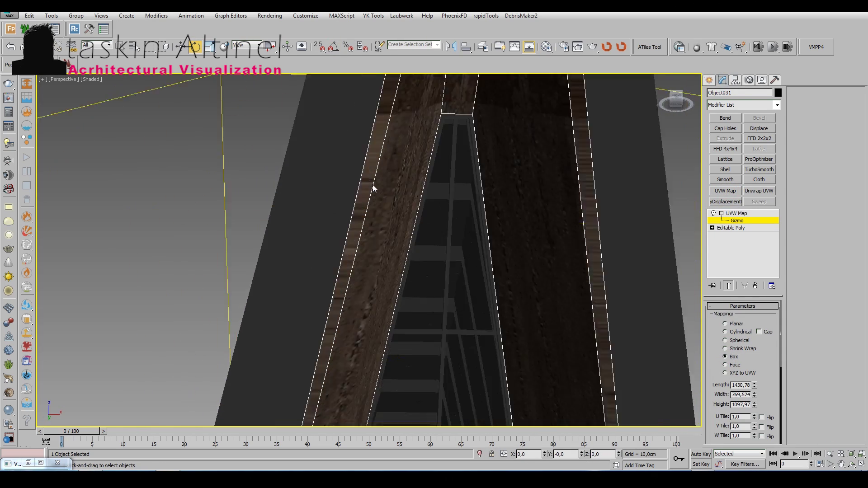
Make a V-Ray test render, then show the VRayCam001 view in the four-view layout
{"action": "key", "text": "shift+q"}
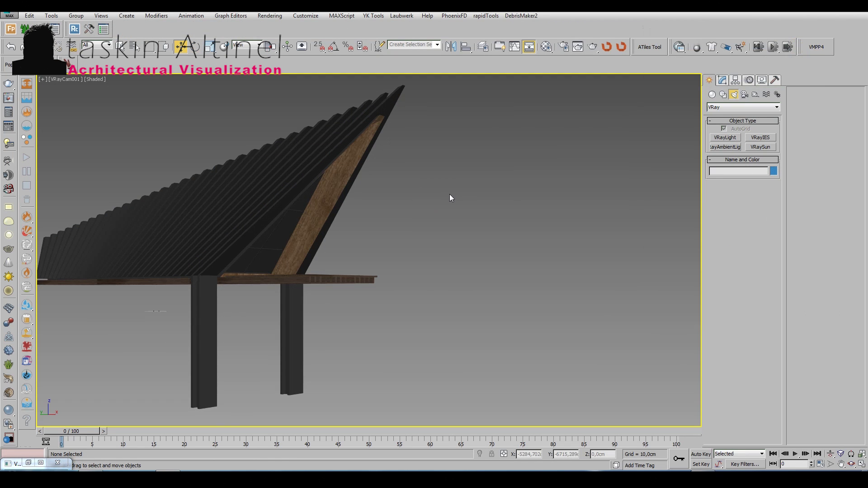
{"action": "key", "text": "p"}
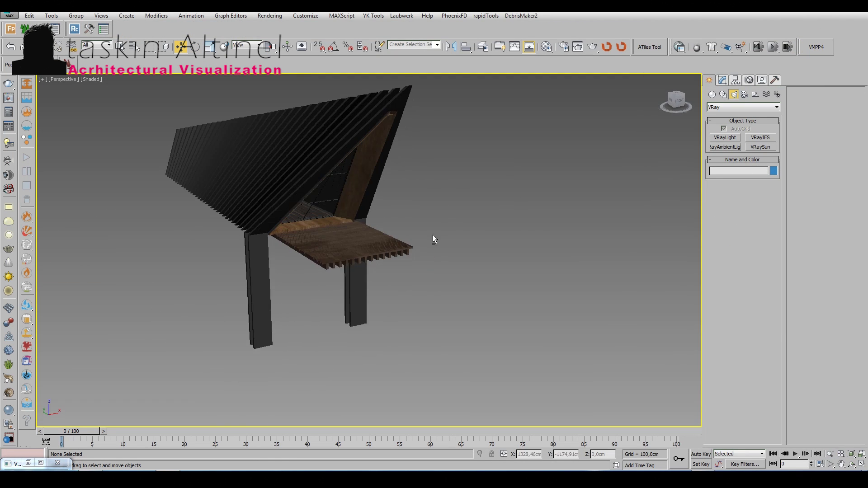
{"action": "key", "text": "c"}
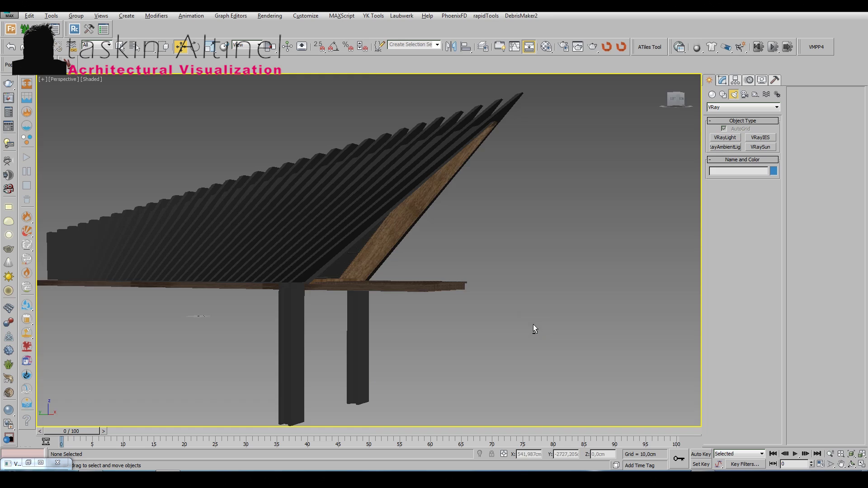
{"action": "key", "text": "alt+w"}
{"action": "scroll", "coordinate": [223, 148], "scroll_direction": "down", "scroll_amount": 3}
{"action": "left_click", "coordinate": [712, 95]}
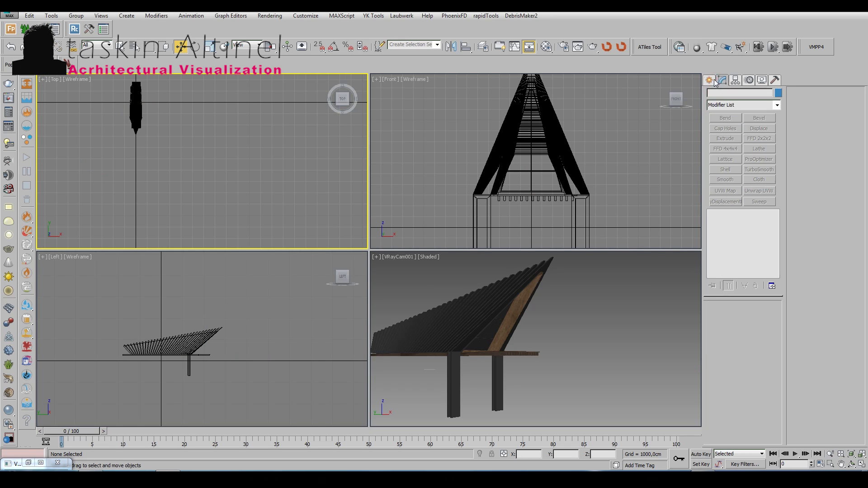
Draw a plane in the top view, place it under the pavilion as water, then hide it
{"action": "scroll", "coordinate": [199, 160], "scroll_direction": "down", "scroll_amount": 2}
{"action": "mouse_move", "coordinate": [213, 127]}
{"action": "left_mouse_down"}
{"action": "mouse_move", "coordinate": [180, 218]}
{"action": "mouse_move", "coordinate": [97, 248]}
{"action": "left_mouse_up"}
{"action": "scroll", "coordinate": [159, 144], "scroll_direction": "down", "scroll_amount": 3}
{"action": "key", "text": "w"}
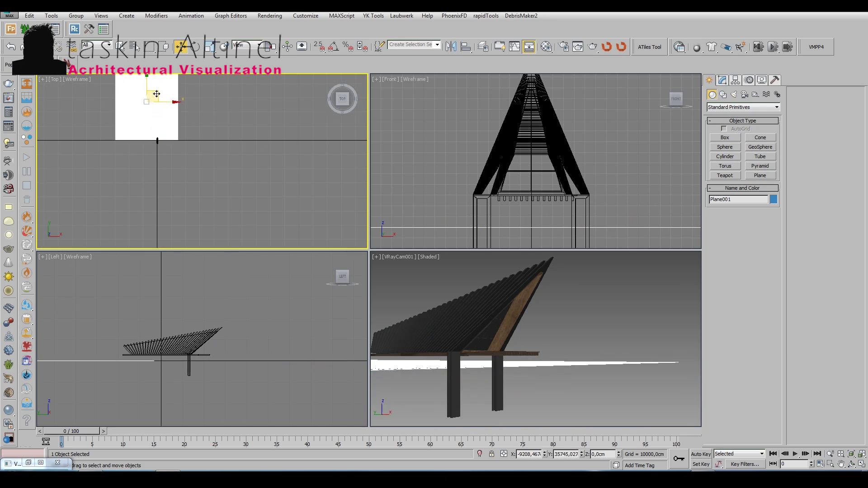
{"action": "left_click_drag", "start_coordinate": [157, 94], "coordinate": [166, 117]}
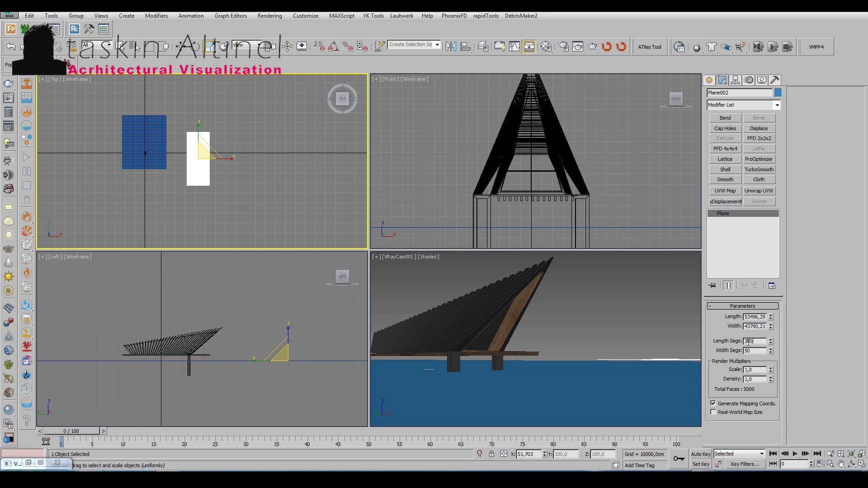
{"action": "key", "text": "alt+w"}
{"action": "right_click", "coordinate": [583, 292]}
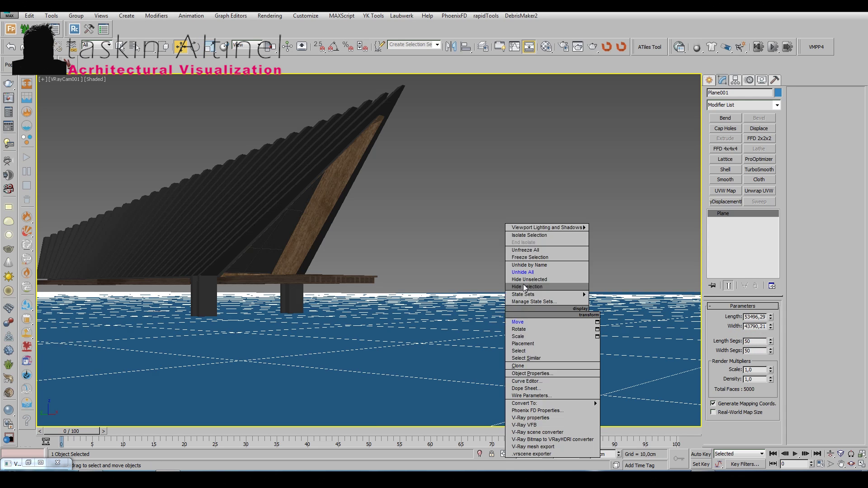
{"action": "left_click", "coordinate": [534, 285]}
Raise the mountain plane's displacement using the new height map
{"action": "key", "text": "m"}
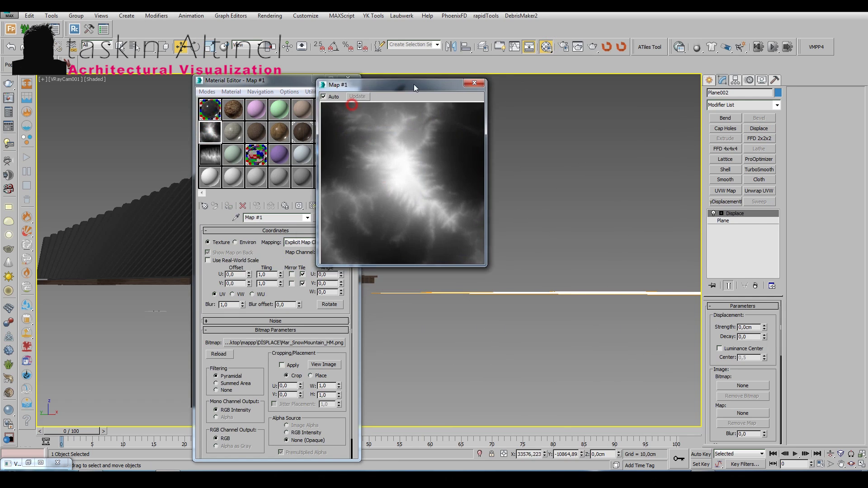
{"action": "left_click", "coordinate": [348, 78]}
{"action": "left_click_drag", "start_coordinate": [764, 327], "coordinate": [764, 325]}
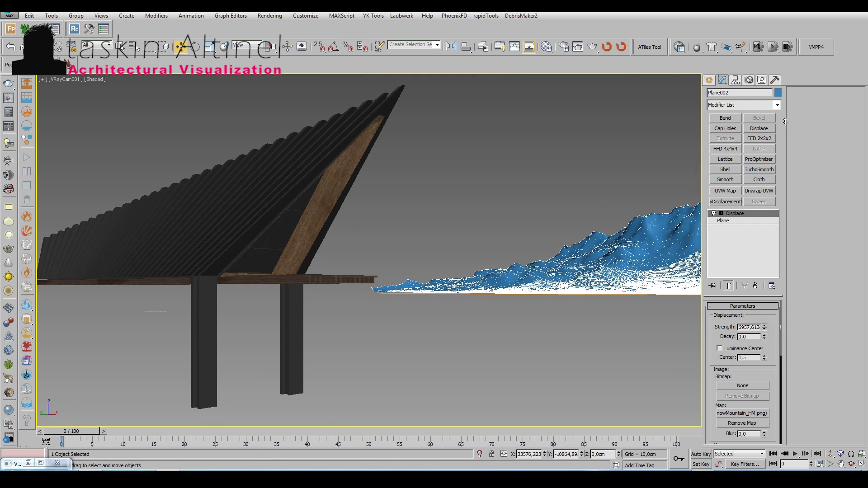
{"action": "key", "text": "alt+w"}
{"action": "left_click", "coordinate": [324, 188]}
{"action": "key", "text": "alt+w"}
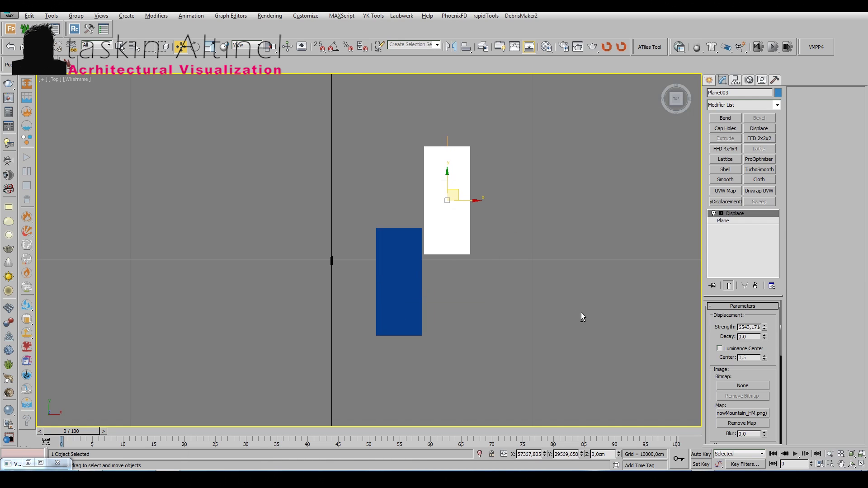
{"action": "key", "text": "c"}
{"action": "key", "text": "m"}
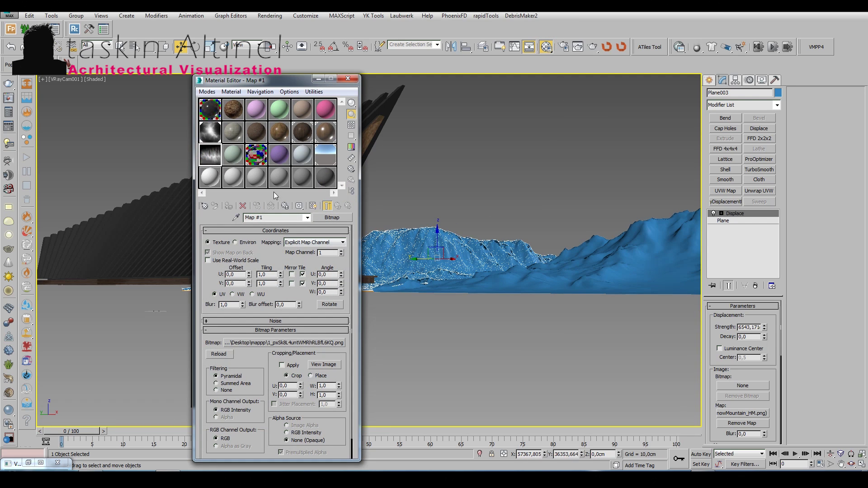
{"action": "left_click", "coordinate": [414, 263]}
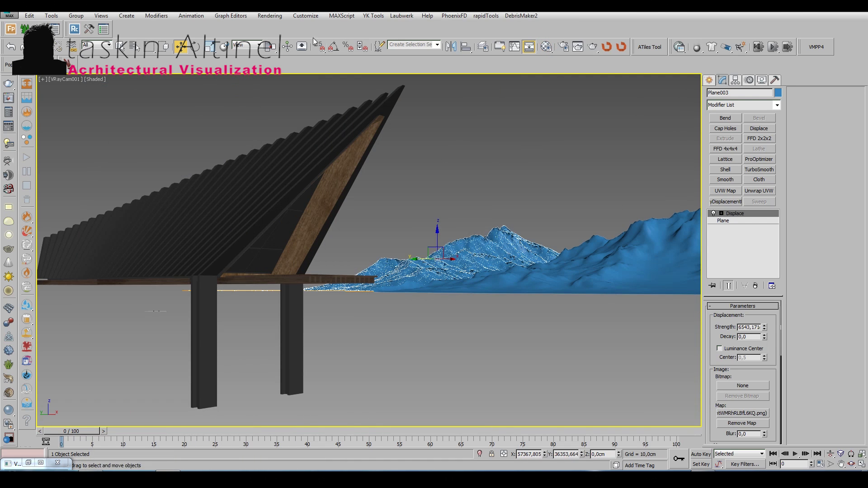
Mirror the mountain plane and switch to moving objects in the top view
{"action": "left_click", "coordinate": [450, 46]}
{"action": "left_click", "coordinate": [416, 307]}
{"action": "key", "text": "alt+w"}
{"action": "key", "text": "alt+w"}
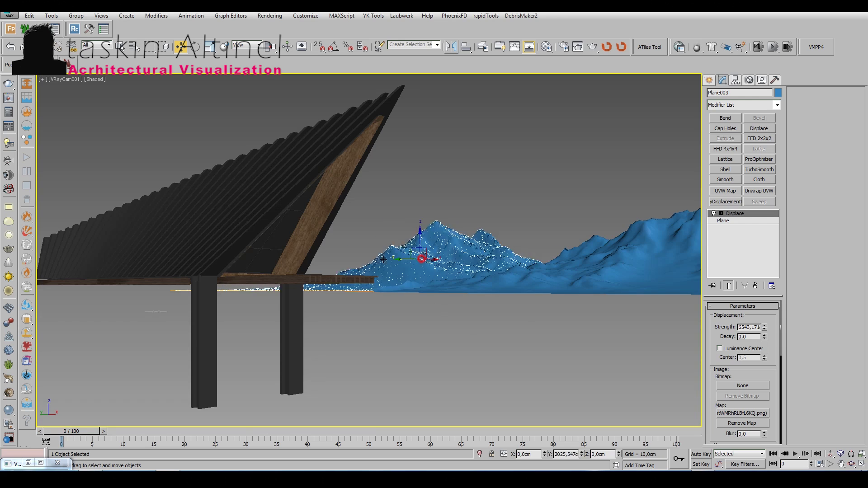
{"action": "key", "text": "alt+w"}
{"action": "left_click", "coordinate": [270, 127]}
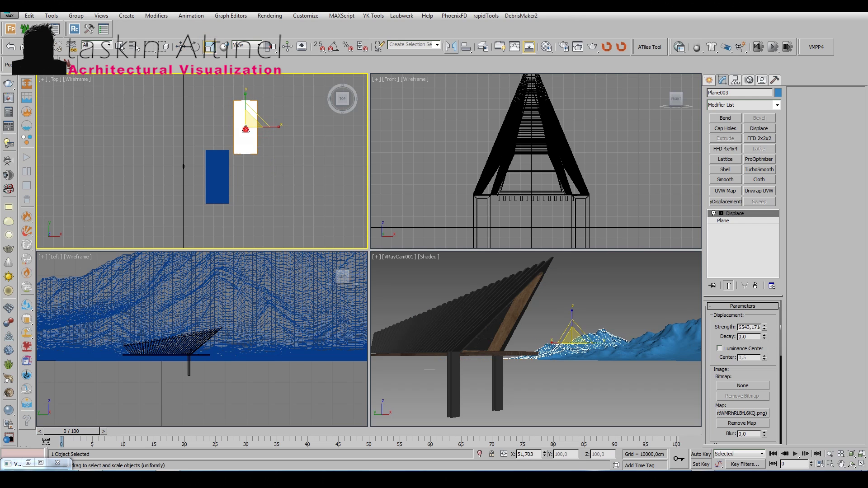
{"action": "right_click", "coordinate": [248, 109]}
{"action": "left_click", "coordinate": [271, 135]}
Clone the mirrored mountain plane and scale the copy larger in the front view
{"action": "right_click", "coordinate": [605, 220]}
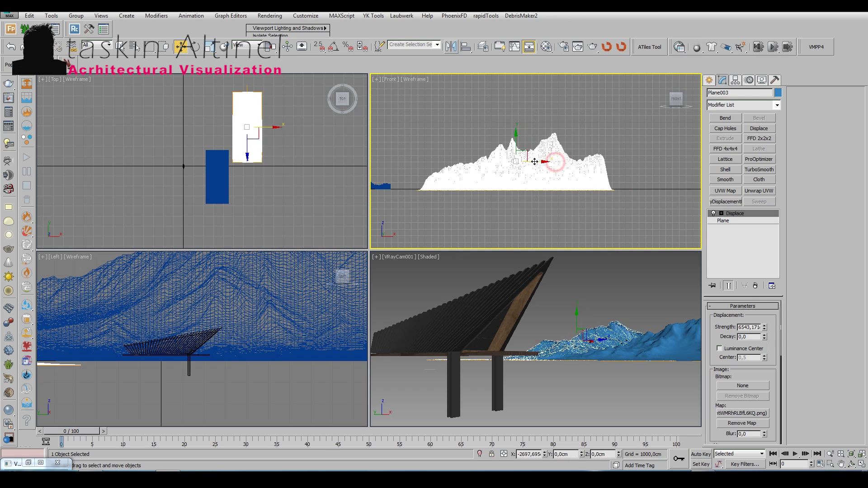
{"action": "scroll", "coordinate": [256, 119], "scroll_direction": "down", "scroll_amount": 3}
{"action": "left_click", "coordinate": [244, 170]}
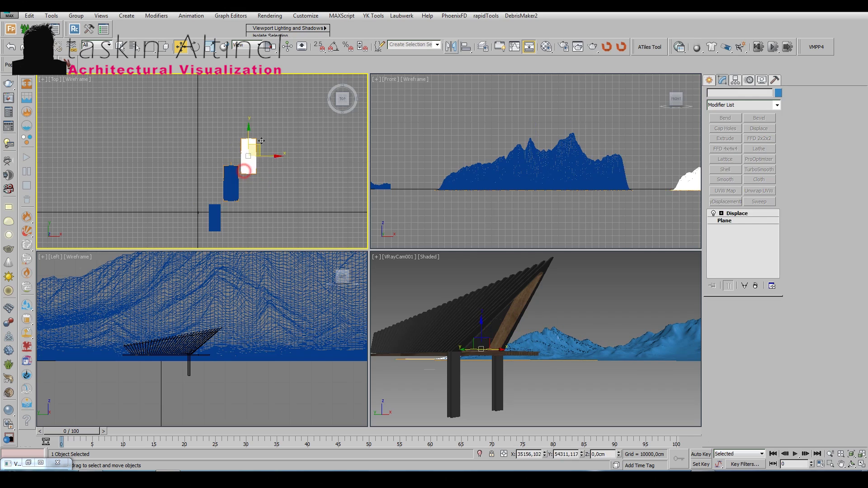
{"action": "left_click", "coordinate": [433, 278]}
{"action": "right_click", "coordinate": [249, 117]}
{"action": "left_click", "coordinate": [272, 145]}
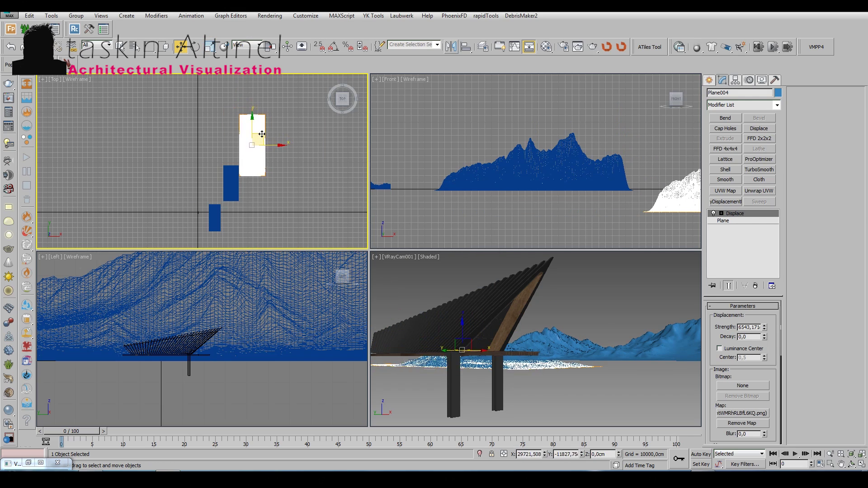
{"action": "right_click", "coordinate": [535, 124]}
{"action": "left_click_drag", "start_coordinate": [255, 152], "coordinate": [271, 136]}
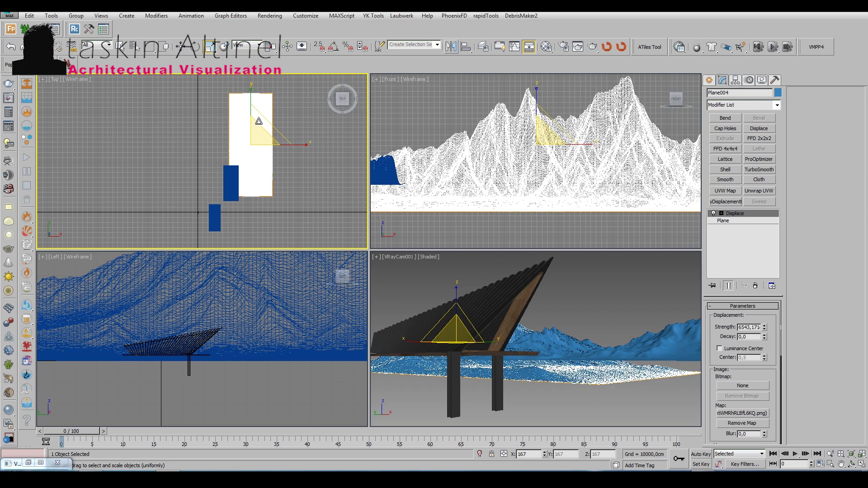
Reposition the mountain planes behind the pavilion and select the roof pieces
{"action": "key", "text": "w"}
{"action": "mouse_move", "coordinate": [565, 181]}
{"action": "left_mouse_down"}
{"action": "mouse_move", "coordinate": [581, 208]}
{"action": "mouse_move", "coordinate": [705, 149]}
{"action": "left_mouse_up"}
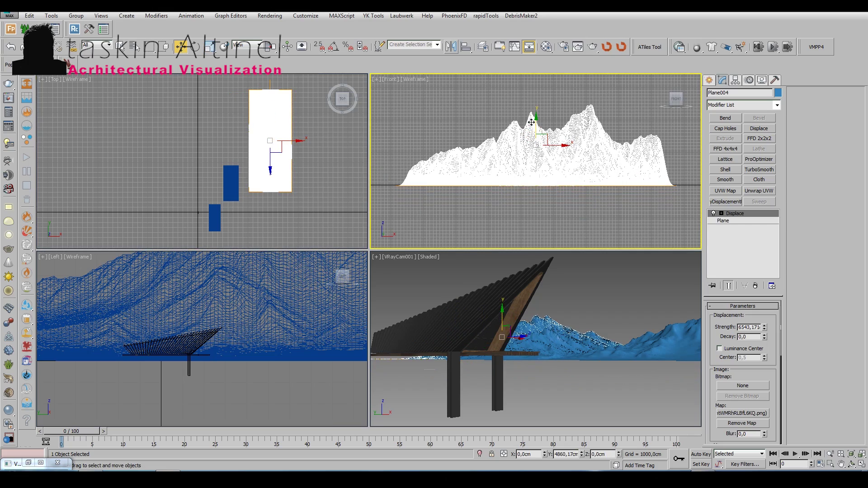
{"action": "left_click_drag", "start_coordinate": [325, 130], "coordinate": [283, 149]}
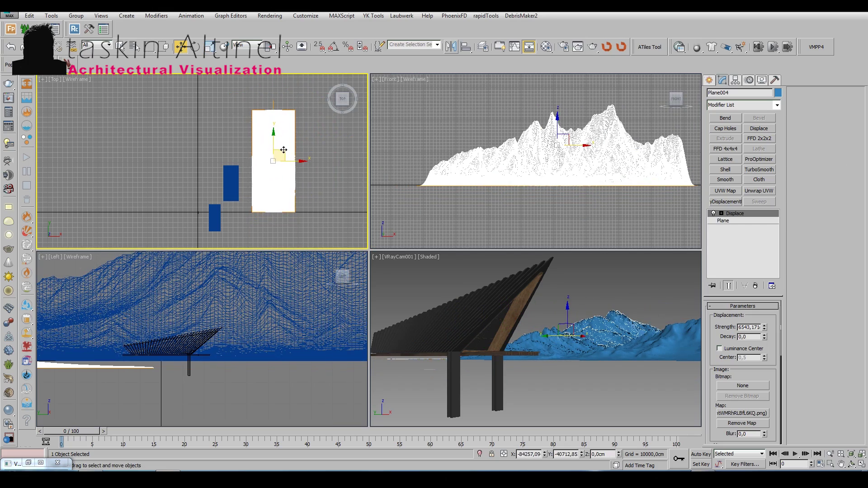
{"action": "left_click", "coordinate": [509, 347]}
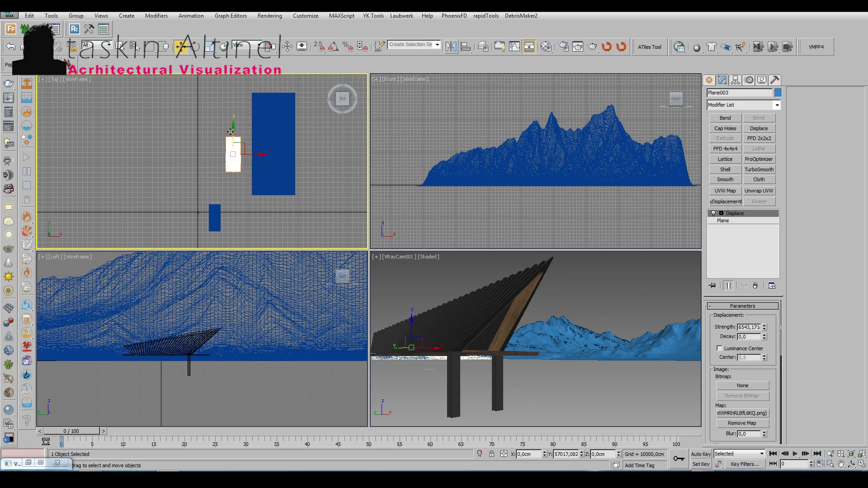
{"action": "key", "text": "alt+w"}
{"action": "left_click", "coordinate": [194, 204]}
Frame the selected roof in the Top view and group its pieces as Group001
{"action": "key", "text": "t"}
{"action": "key", "text": "z"}
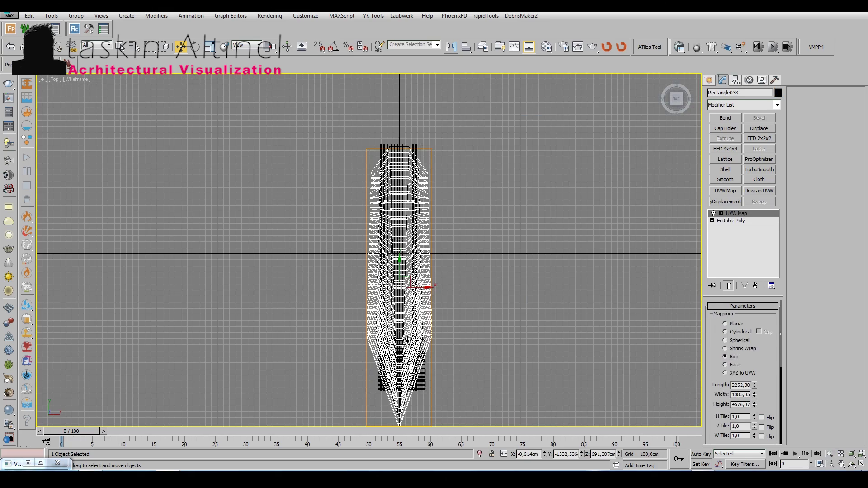
{"action": "key", "text": "c"}
{"action": "key", "text": "alt+w"}
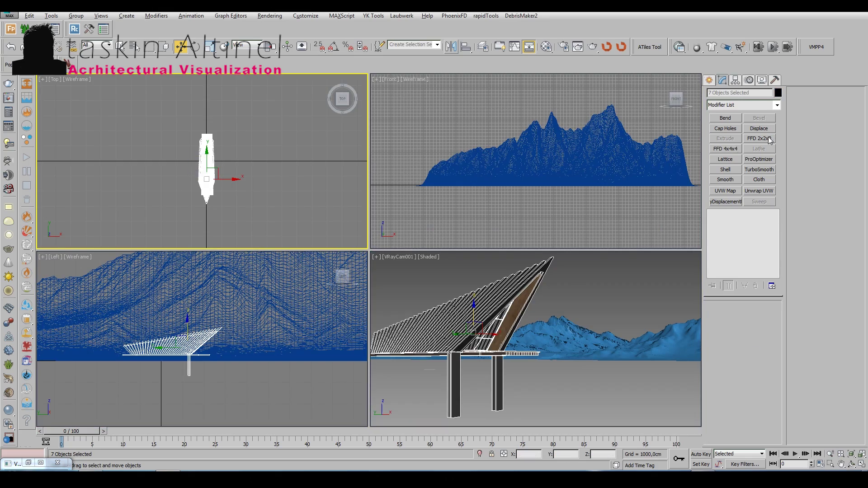
{"action": "left_click", "coordinate": [246, 194]}
{"action": "scroll", "coordinate": [161, 184], "scroll_direction": "down", "scroll_amount": 3}
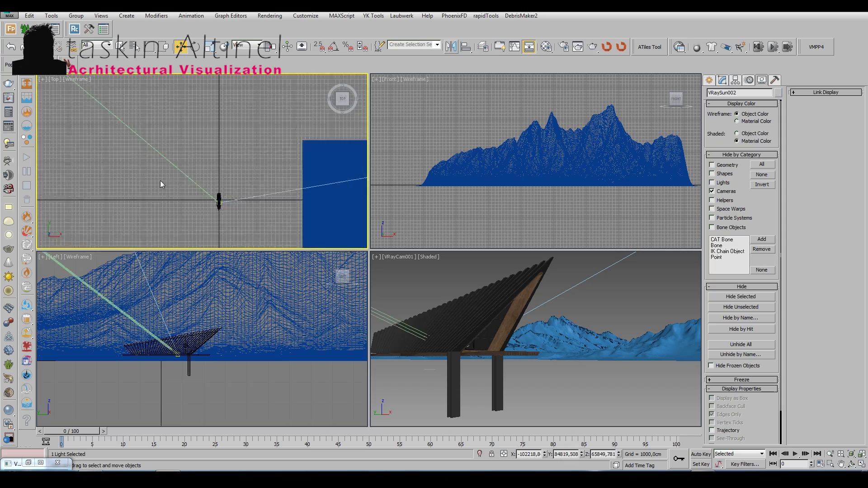
{"action": "scroll", "coordinate": [261, 148], "scroll_direction": "up", "scroll_amount": 3}
{"action": "left_click", "coordinate": [431, 254]}
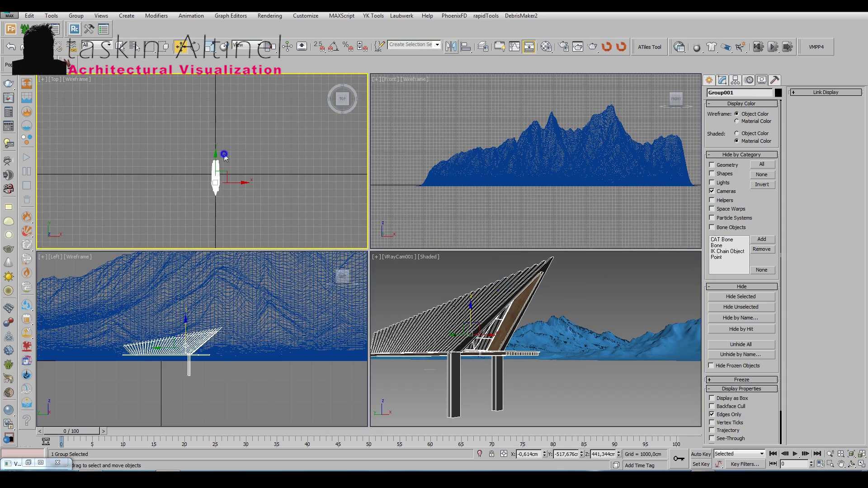
Inspect water plane Plane001 and near mountain Plane004 in top, front and camera views
{"action": "key", "text": "alt+w"}
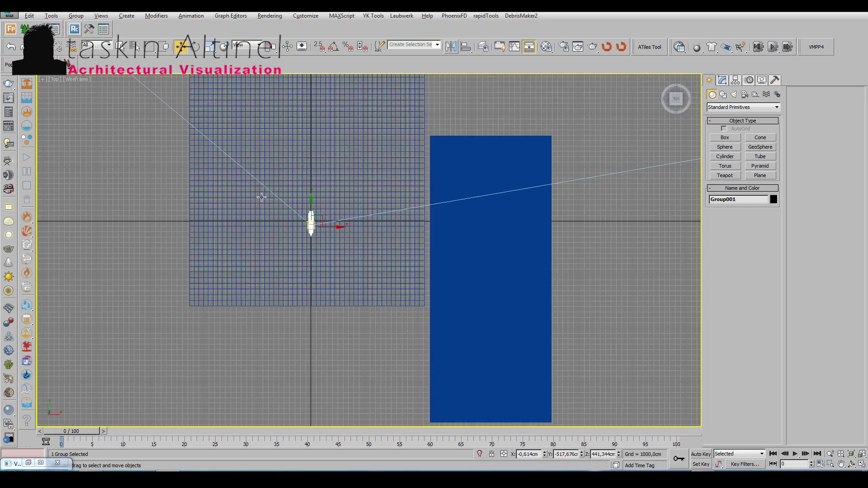
{"action": "key", "text": "alt+w"}
{"action": "left_click", "coordinate": [192, 112]}
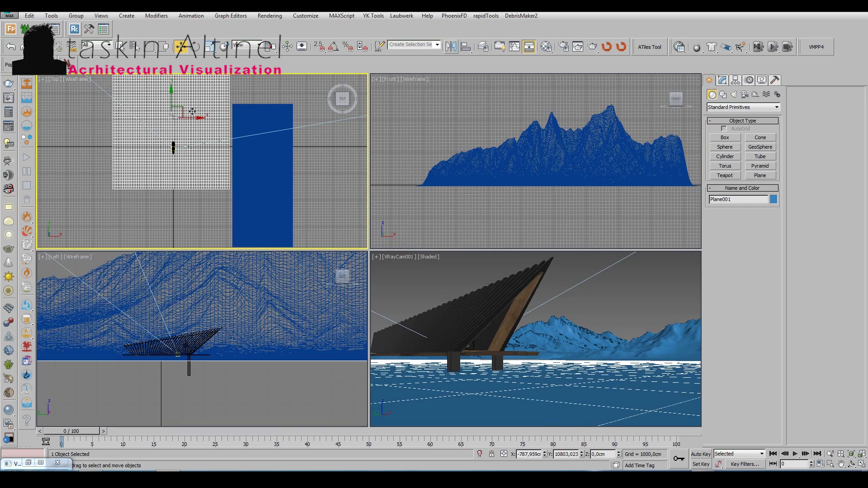
{"action": "key", "text": "alt+w"}
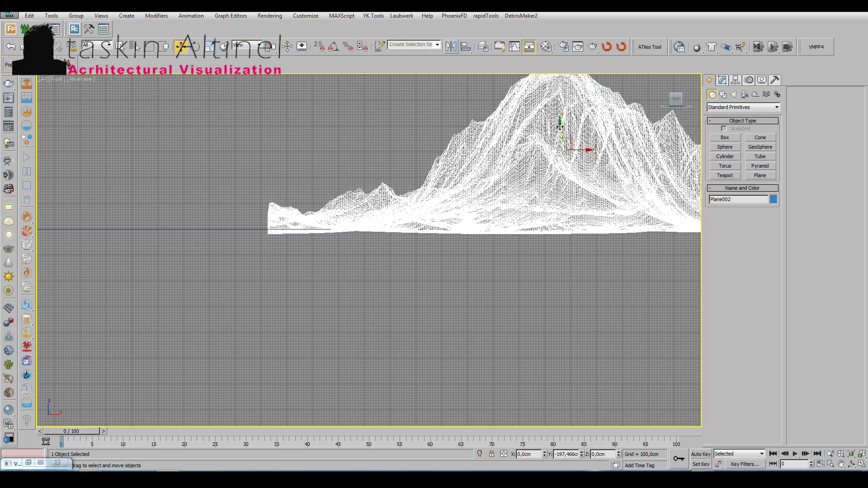
{"action": "key", "text": "c"}
{"action": "left_click", "coordinate": [385, 249]}
{"action": "key", "text": "f"}
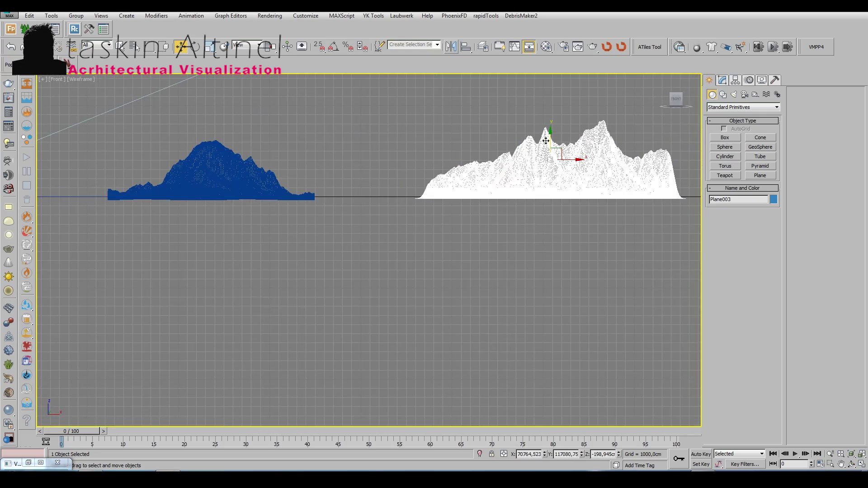
{"action": "key", "text": "c"}
{"action": "key", "text": "alt+w"}
Recheck Plane001 and Group001 placement, ending with the Top view maximized
{"action": "left_click", "coordinate": [192, 112]}
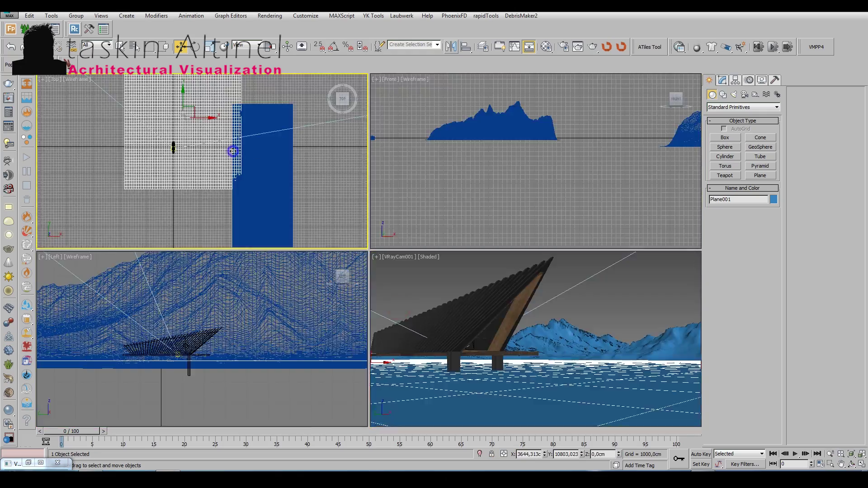
{"action": "key", "text": "alt+w"}
{"action": "left_click", "coordinate": [605, 346]}
{"action": "key", "text": "alt+w"}
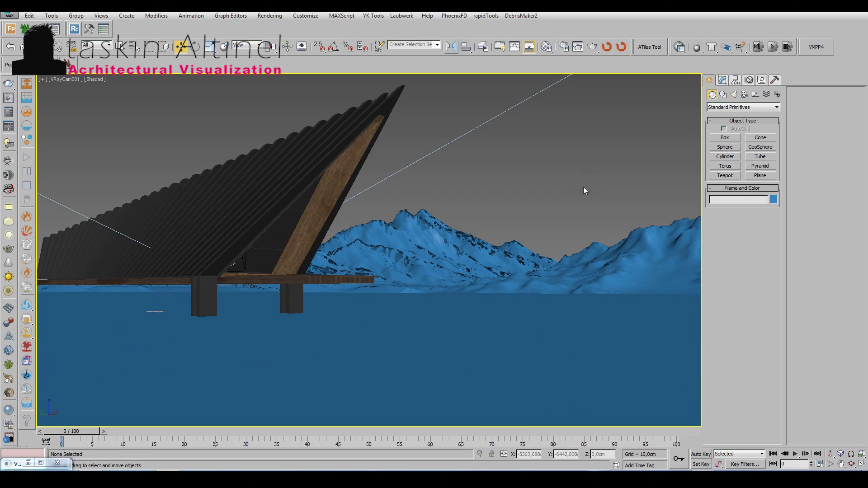
{"action": "left_click", "coordinate": [260, 220]}
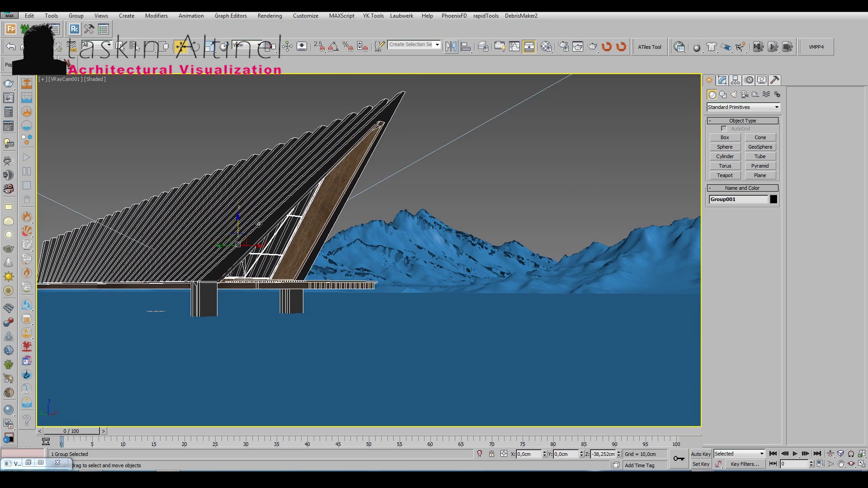
{"action": "key", "text": "alt+w"}
{"action": "key", "text": "alt+w"}
{"action": "left_click", "coordinate": [379, 246]}
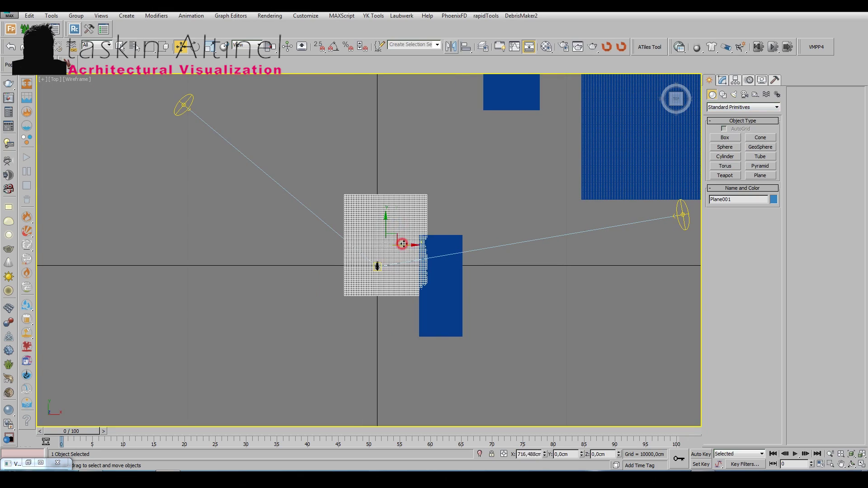
{"action": "key", "text": "alt+w"}
{"action": "scroll", "coordinate": [203, 163], "scroll_direction": "up", "scroll_amount": 3}
{"action": "key", "text": "alt+w"}
Create a new plane and resize it to about 1269 by 1279
{"action": "scroll", "coordinate": [385, 256], "scroll_direction": "up", "scroll_amount": 3}
{"action": "left_click", "coordinate": [760, 176]}
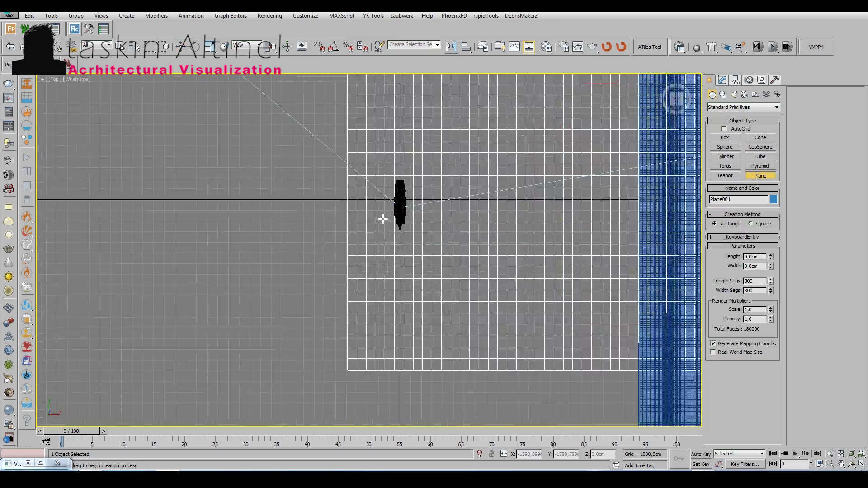
{"action": "key", "text": "alt+w"}
{"action": "key", "text": "alt+w"}
{"action": "key", "text": "alt+w"}
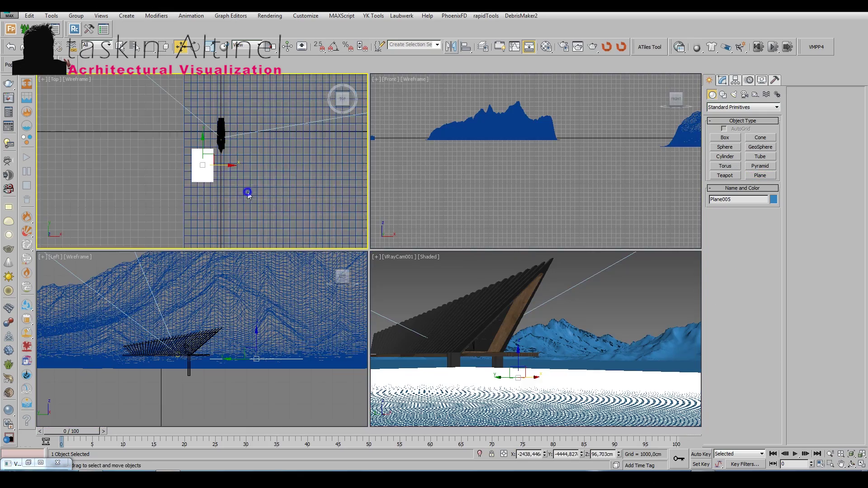
{"action": "key", "text": "z"}
{"action": "left_click", "coordinate": [722, 79]}
{"action": "left_click_drag", "start_coordinate": [770, 316], "coordinate": [771, 344]}
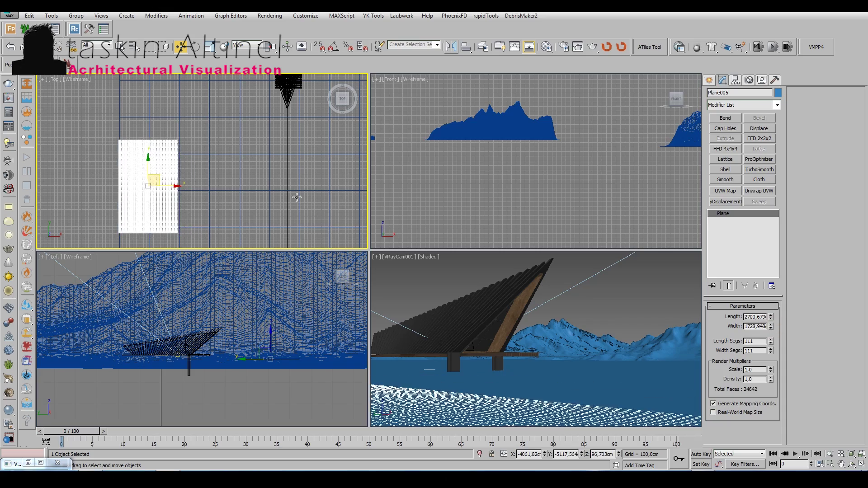
{"action": "left_click_drag", "start_coordinate": [225, 166], "coordinate": [183, 190]}
{"action": "left_click_drag", "start_coordinate": [771, 316], "coordinate": [770, 339]}
Convert the plane to Editable Poly and isolate it in the enlarged camera view
{"action": "right_click", "coordinate": [174, 173]}
{"action": "left_click", "coordinate": [310, 279]}
{"action": "right_click", "coordinate": [535, 318]}
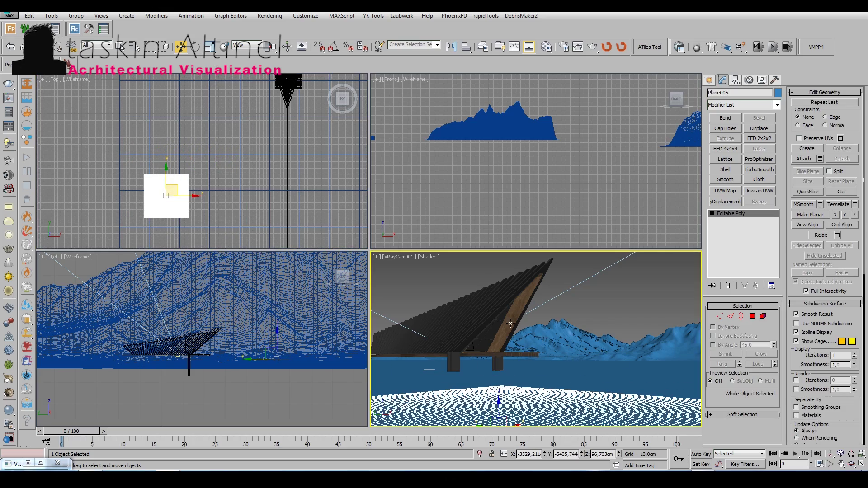
{"action": "key", "text": "alt+w"}
{"action": "right_click", "coordinate": [535, 318]}
{"action": "left_click", "coordinate": [486, 274]}
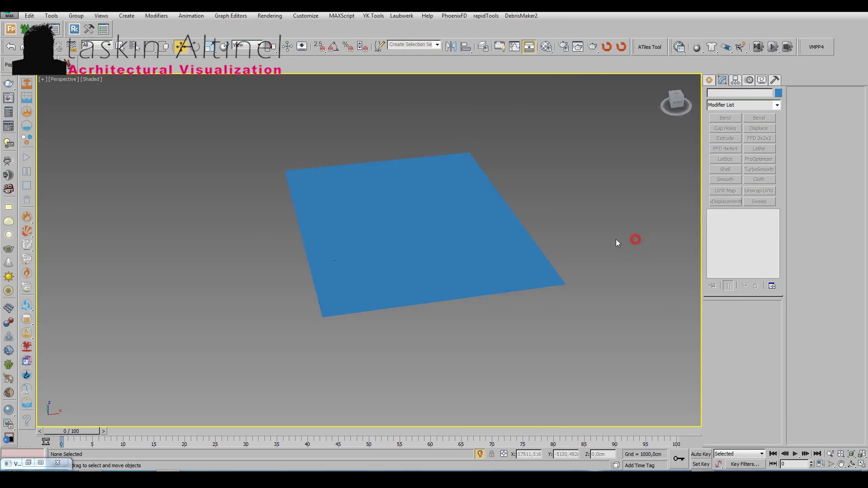
{"action": "key", "text": "m"}
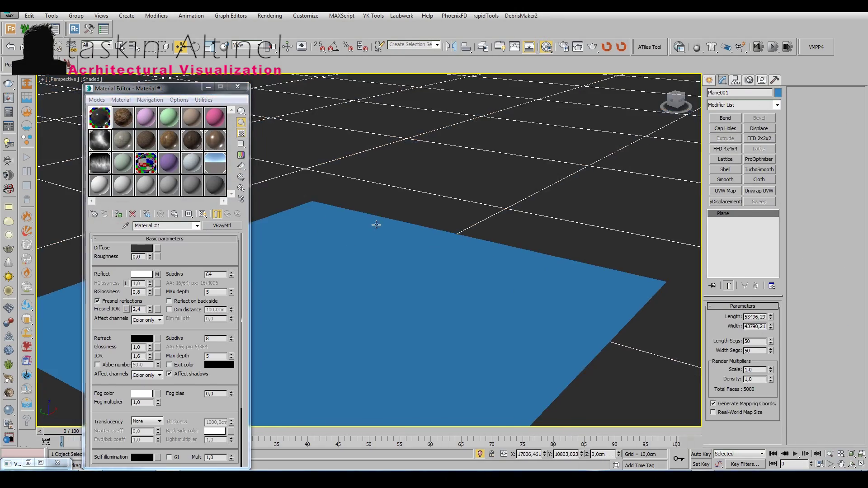
{"action": "key", "text": "m"}
Curve one edge of the plane with FFD 4x4x4 control points, then collapse the stack
{"action": "left_click", "coordinate": [726, 149]}
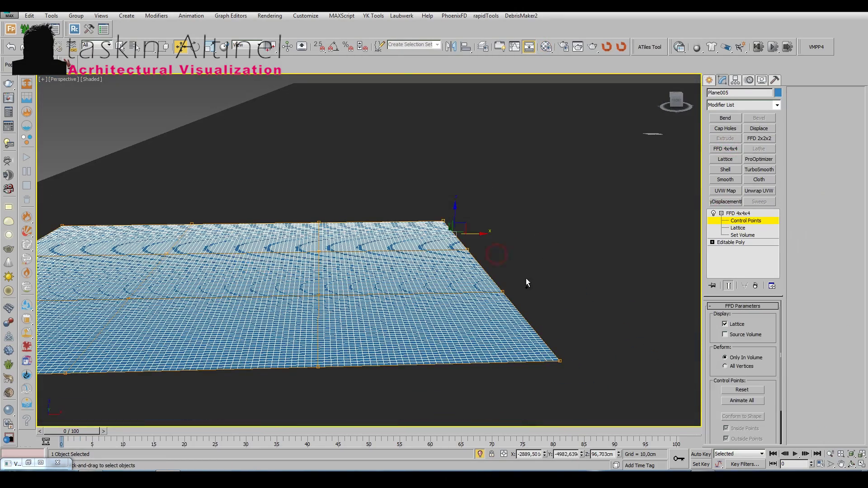
{"action": "mouse_move", "coordinate": [526, 283]}
{"action": "left_mouse_down"}
{"action": "mouse_move", "coordinate": [407, 271]}
{"action": "mouse_move", "coordinate": [407, 244]}
{"action": "left_mouse_up"}
{"action": "mouse_move", "coordinate": [407, 244]}
{"action": "middle_mouse_down", "text": "alt"}
{"action": "mouse_move", "coordinate": [458, 241]}
{"action": "mouse_move", "coordinate": [450, 300]}
{"action": "mouse_move", "coordinate": [407, 300]}
{"action": "mouse_move", "coordinate": [398, 316]}
{"action": "mouse_move", "coordinate": [354, 299]}
{"action": "mouse_move", "coordinate": [523, 242]}
{"action": "middle_mouse_up", "text": "alt"}
{"action": "right_click", "coordinate": [523, 242]}
{"action": "left_click", "coordinate": [658, 348]}
Brush low bumps into Plane005 with Paint Deformation Push/Pull and check them through the camera
{"action": "key", "text": "c"}
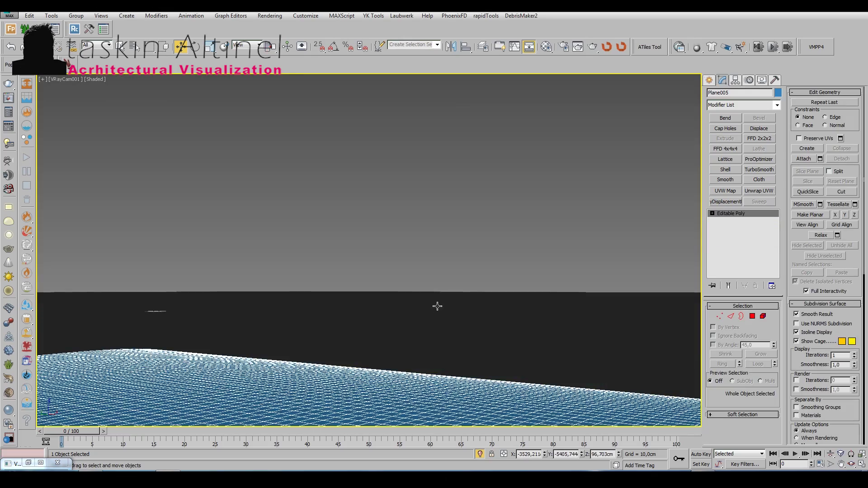
{"action": "key", "text": "p"}
{"action": "scroll", "coordinate": [495, 298], "scroll_direction": "up", "scroll_amount": 5}
{"action": "right_click", "coordinate": [794, 221]}
{"action": "left_click", "coordinate": [746, 310]}
{"action": "left_click", "coordinate": [807, 322]}
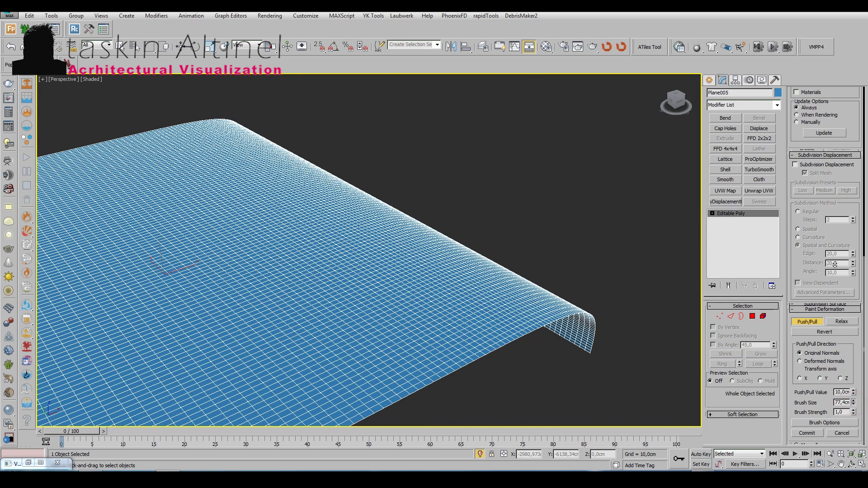
{"action": "key", "text": "c"}
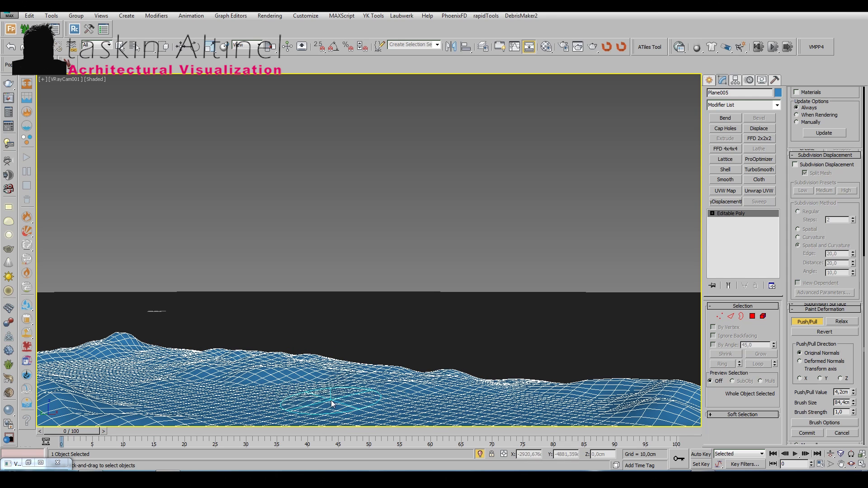
{"action": "left_click", "coordinate": [709, 80]}
{"action": "left_click", "coordinate": [744, 107]}
Place a Forest Pro scatter, Forest001, on the terrain with a Layered_Lawns preset
{"action": "left_click", "coordinate": [744, 172]}
{"action": "left_click", "coordinate": [725, 138]}
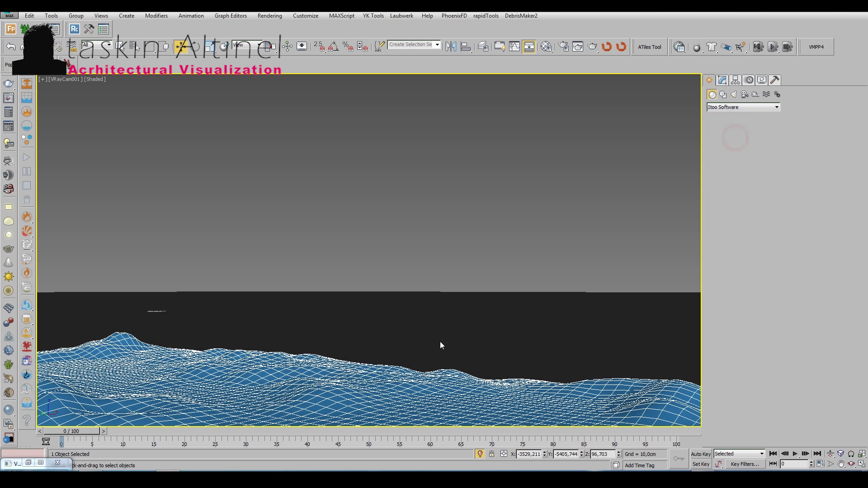
{"action": "left_click", "coordinate": [442, 345]}
{"action": "left_click", "coordinate": [838, 169]}
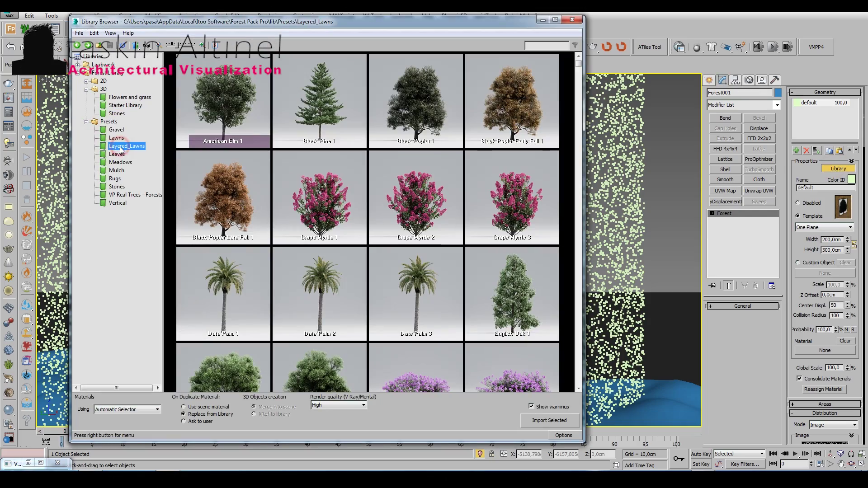
{"action": "double_click", "coordinate": [473, 300]}
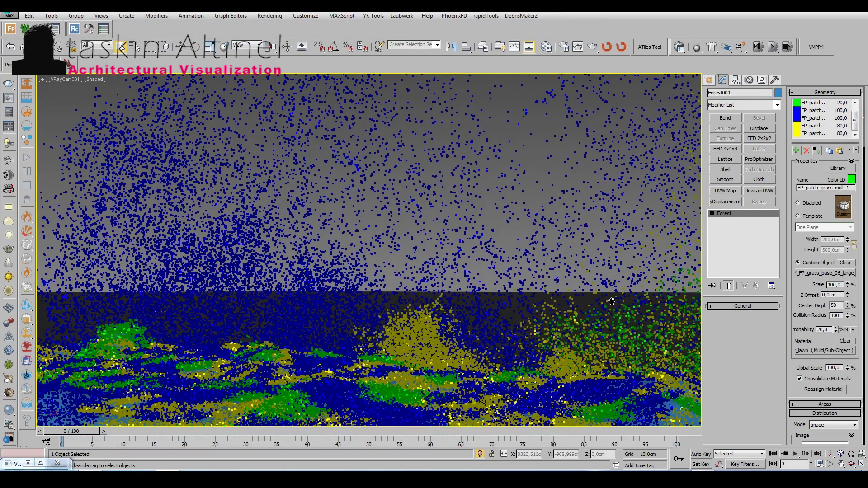
Lower the scatter's slope range maximum to 57,024 and start a V-Ray test render
{"action": "key", "text": "p"}
{"action": "mouse_move", "coordinate": [606, 312]}
{"action": "middle_mouse_down", "text": "alt"}
{"action": "mouse_move", "coordinate": [468, 264]}
{"action": "mouse_move", "coordinate": [568, 258]}
{"action": "middle_mouse_up", "text": "alt"}
{"action": "scroll", "coordinate": [467, 263], "scroll_direction": "up", "scroll_amount": 5}
{"action": "right_click", "coordinate": [803, 286]}
{"action": "left_click", "coordinate": [818, 388]}
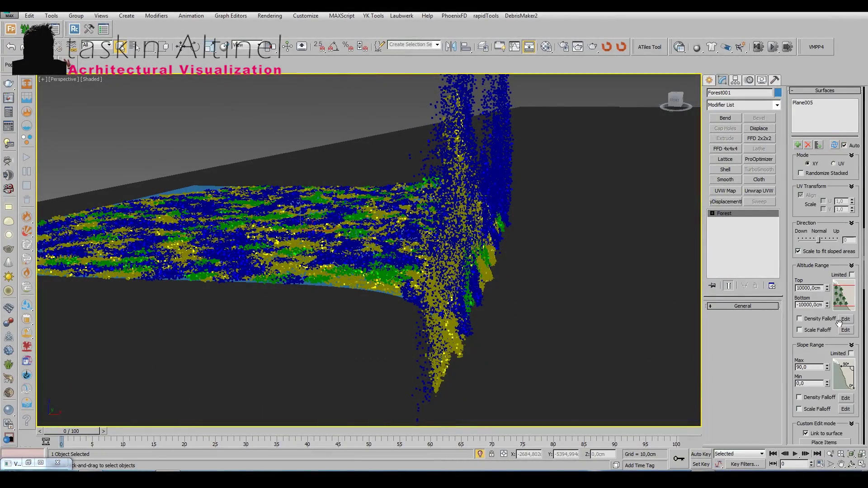
{"action": "mouse_move", "coordinate": [827, 383]}
{"action": "left_mouse_down"}
{"action": "mouse_move", "coordinate": [827, 393]}
{"action": "mouse_move", "coordinate": [827, 380]}
{"action": "left_mouse_up"}
{"action": "middle_click_drag", "start_coordinate": [452, 271], "coordinate": [471, 297], "text": "alt"}
{"action": "key", "text": "c"}
{"action": "left_click", "coordinate": [592, 46]}
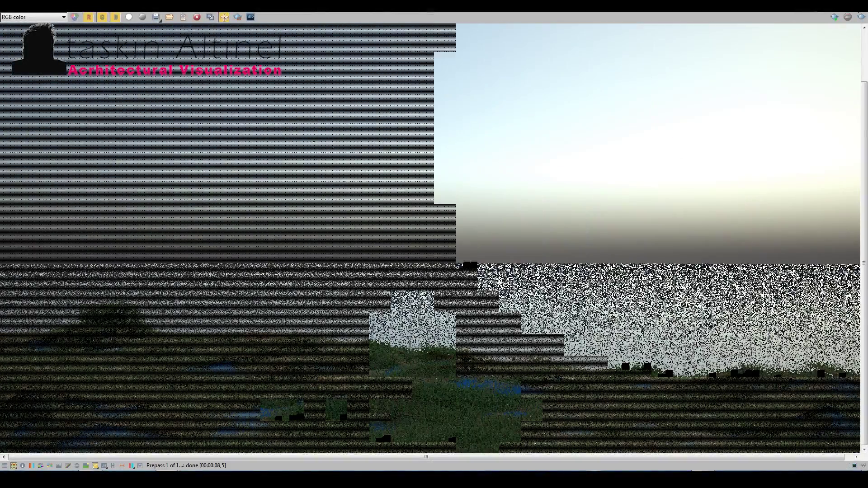
Close the render window and hide the Forest001 scatter in the viewport
{"action": "left_click", "coordinate": [834, 19]}
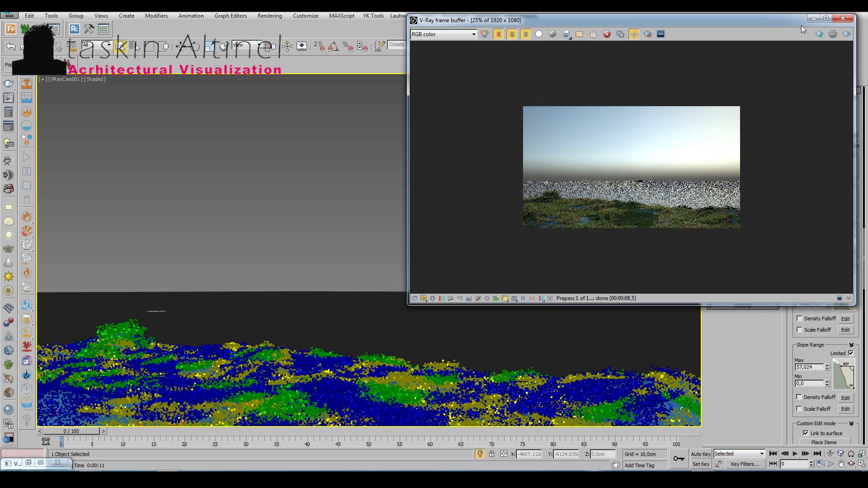
{"action": "left_click", "coordinate": [766, 21]}
{"action": "right_click", "coordinate": [344, 324]}
{"action": "left_click", "coordinate": [366, 299]}
Assign the AE19_001 ground colour material from the Material Editor to the terrain
{"action": "key", "text": "m"}
{"action": "left_click", "coordinate": [122, 117]}
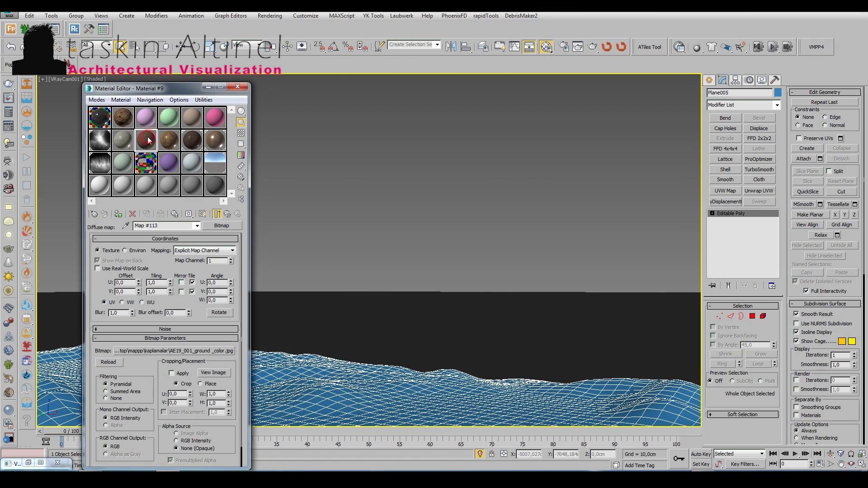
{"action": "double_click", "coordinate": [122, 116]}
{"action": "left_click", "coordinate": [118, 214]}
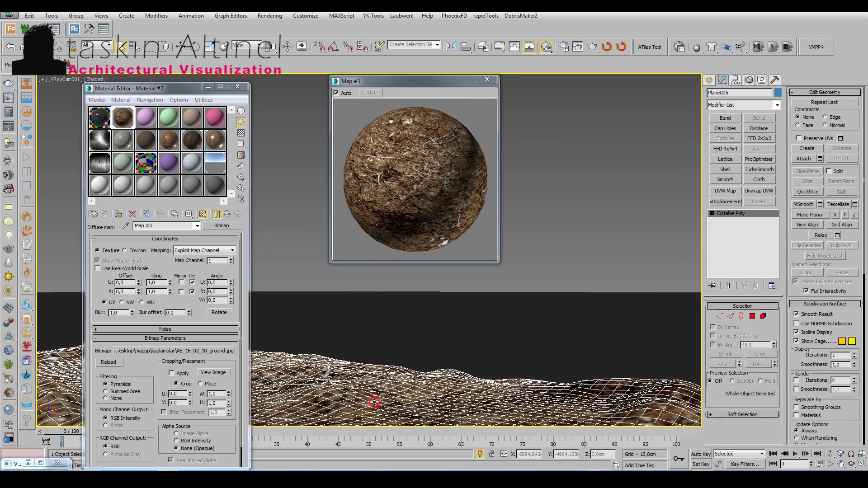
{"action": "left_click", "coordinate": [146, 141]}
{"action": "left_click", "coordinate": [487, 80]}
Add UVW box mapping to the terrain with a 555 cm size
{"action": "left_click", "coordinate": [725, 191]}
{"action": "left_click", "coordinate": [742, 385]}
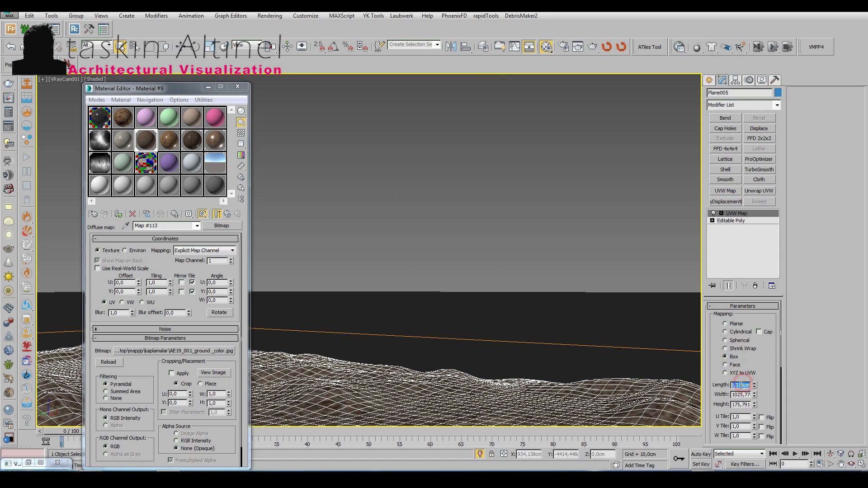
{"action": "type", "text": "55"}
{"action": "key", "text": "Tab"}
{"action": "type", "text": "555"}
{"action": "key", "text": "Tab"}
{"action": "type", "text": "555"}
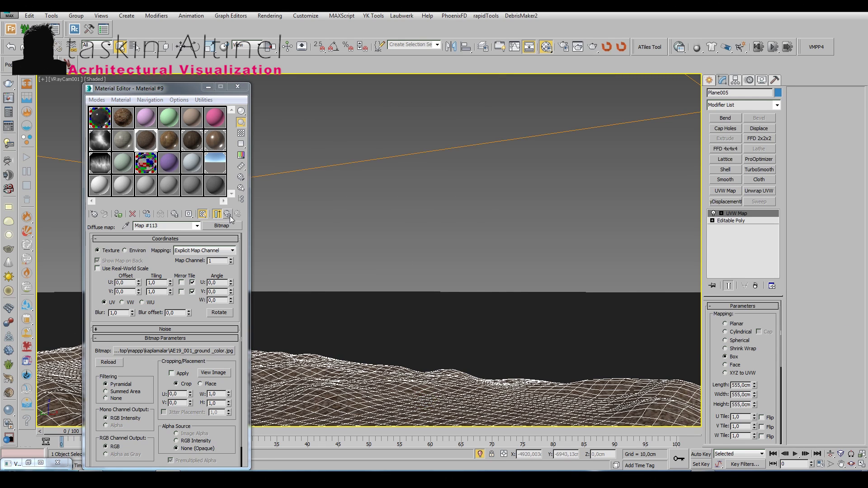
Set the material's bump amount to 89 and close the material preview window
{"action": "double_click", "coordinate": [146, 140]}
{"action": "scroll", "coordinate": [185, 316], "scroll_direction": "down", "scroll_amount": 5}
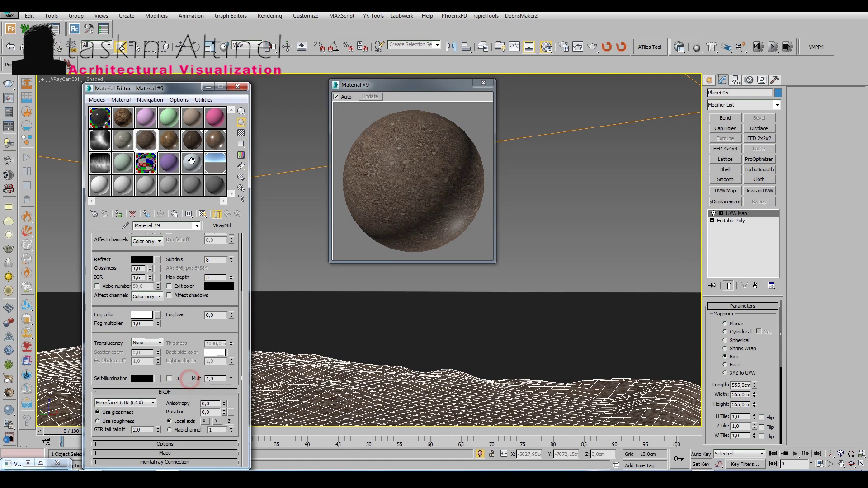
{"action": "mouse_move", "coordinate": [185, 310]}
{"action": "left_mouse_down"}
{"action": "mouse_move", "coordinate": [88, 424]}
{"action": "mouse_move", "coordinate": [195, 432]}
{"action": "left_mouse_up"}
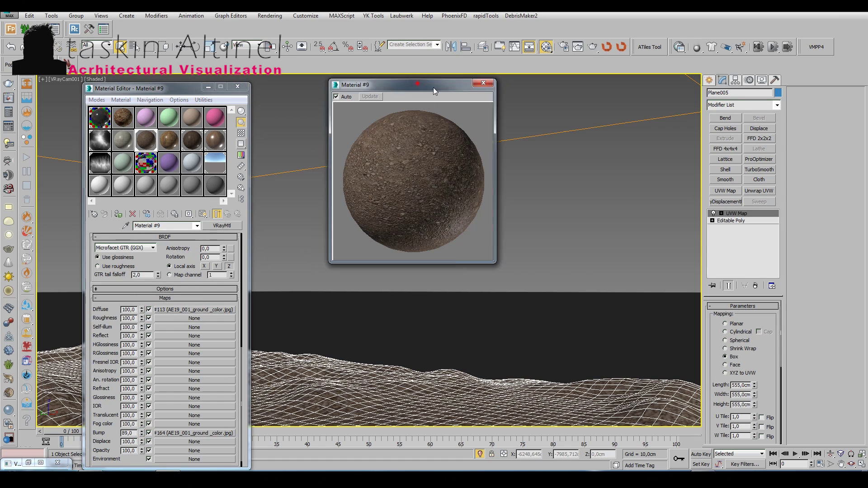
{"action": "left_click_drag", "start_coordinate": [493, 85], "coordinate": [572, 99]}
{"action": "left_click", "coordinate": [562, 97]}
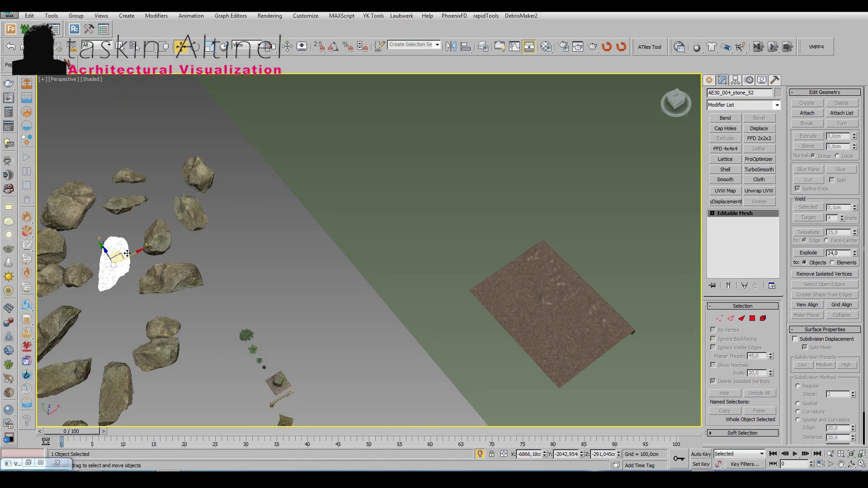
Move a stone from the rock pile onto the ground, turn it and shrink it
{"action": "left_click_drag", "start_coordinate": [105, 242], "coordinate": [538, 270]}
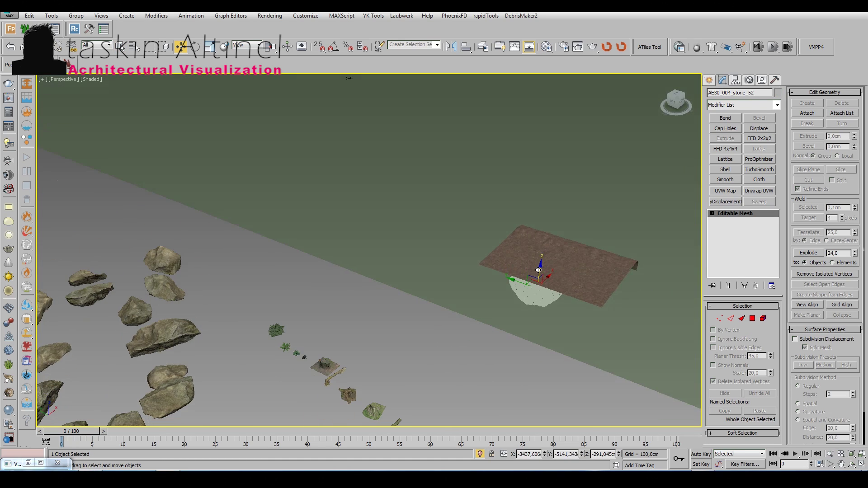
{"action": "key", "text": "z"}
{"action": "key", "text": "e"}
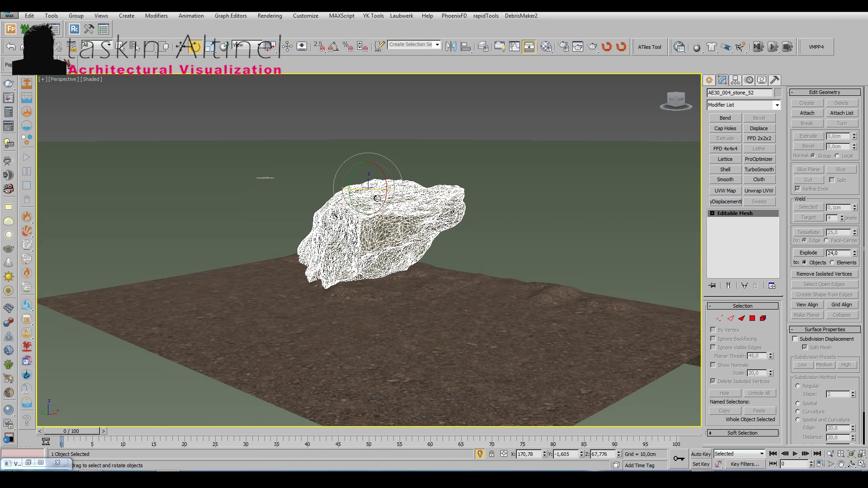
{"action": "left_click_drag", "start_coordinate": [384, 189], "coordinate": [250, 195]}
{"action": "left_click_drag", "start_coordinate": [375, 211], "coordinate": [377, 244]}
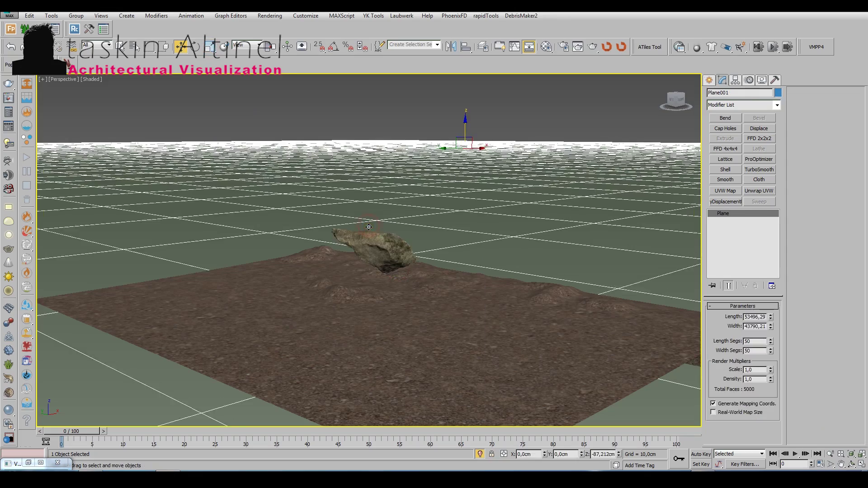
{"action": "key", "text": "z"}
{"action": "key", "text": "w"}
{"action": "left_click_drag", "start_coordinate": [351, 139], "coordinate": [345, 165]}
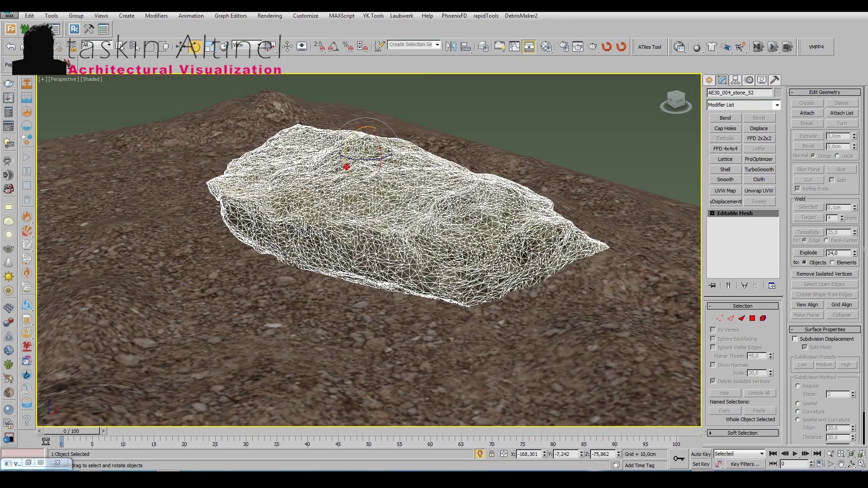
{"action": "key", "text": "w"}
{"action": "mouse_move", "coordinate": [402, 223]}
{"action": "middle_mouse_down", "text": "alt"}
{"action": "mouse_move", "coordinate": [408, 154]}
{"action": "mouse_move", "coordinate": [467, 194]}
{"action": "middle_mouse_up", "text": "alt"}
Check the shot through the camera, then select rocks from the rock field
{"action": "key", "text": "c"}
{"action": "left_click", "coordinate": [387, 209]}
{"action": "key", "text": "p"}
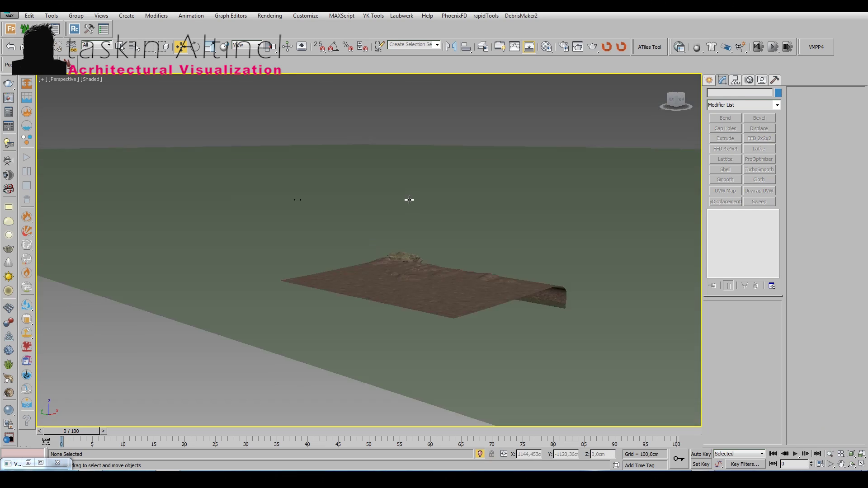
{"action": "mouse_move", "coordinate": [409, 196]}
{"action": "middle_mouse_down", "text": "alt"}
{"action": "mouse_move", "coordinate": [161, 287]}
{"action": "mouse_move", "coordinate": [145, 332]}
{"action": "mouse_move", "coordinate": [194, 311]}
{"action": "middle_mouse_up", "text": "alt"}
{"action": "left_click", "coordinate": [145, 333]}
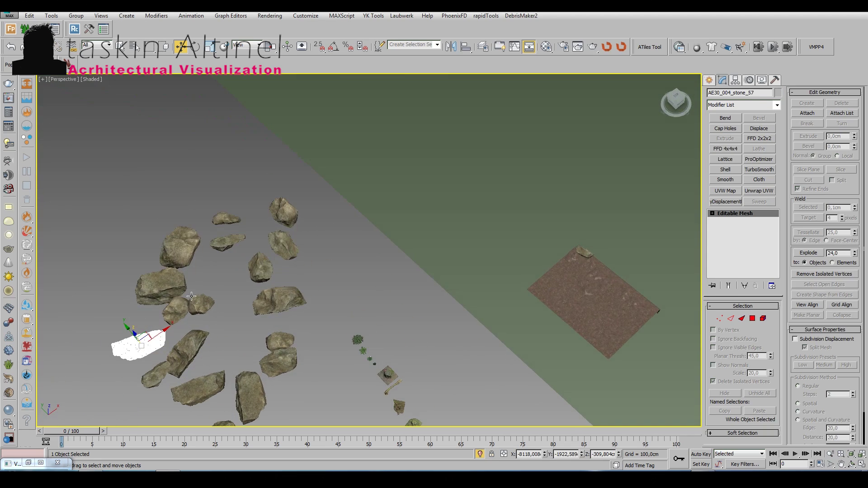
{"action": "middle_click_drag", "start_coordinate": [441, 267], "coordinate": [358, 242], "text": "alt"}
{"action": "scroll", "coordinate": [359, 243], "scroll_direction": "up", "scroll_amount": 3}
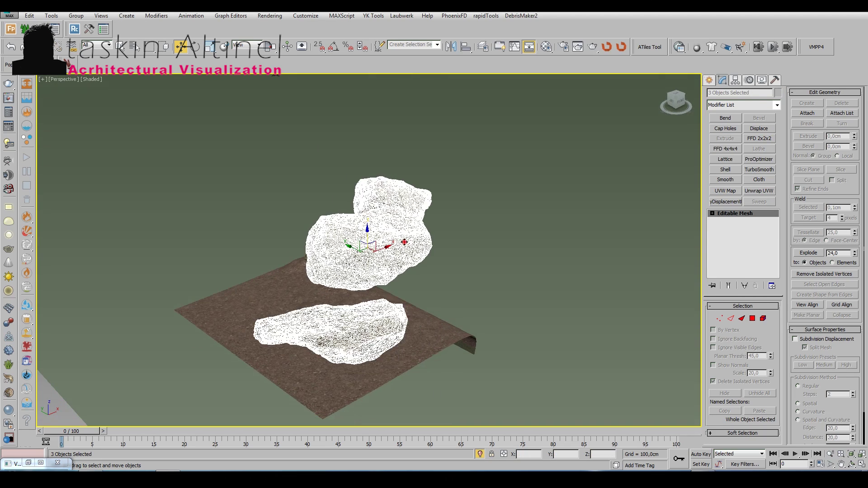
Select a single stone and rotate it about 54 degrees
{"action": "left_click", "coordinate": [359, 281]}
{"action": "scroll", "coordinate": [242, 132], "scroll_direction": "up", "scroll_amount": 4}
{"action": "key", "text": "r"}
{"action": "key", "text": "e"}
{"action": "middle_click_drag", "start_coordinate": [419, 240], "coordinate": [357, 235], "text": "alt"}
{"action": "left_click_drag", "start_coordinate": [357, 235], "coordinate": [326, 242]}
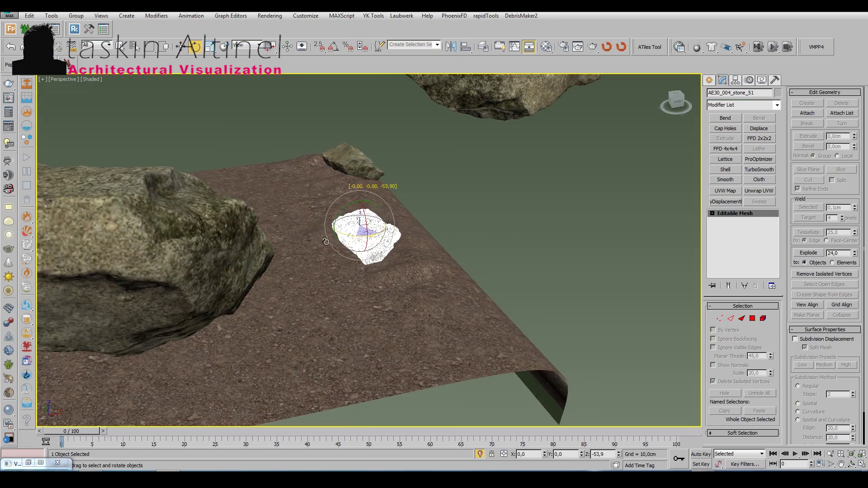
{"action": "middle_click_drag", "start_coordinate": [333, 235], "coordinate": [407, 217], "text": "alt"}
{"action": "scroll", "coordinate": [407, 217], "scroll_direction": "down", "scroll_amount": 3}
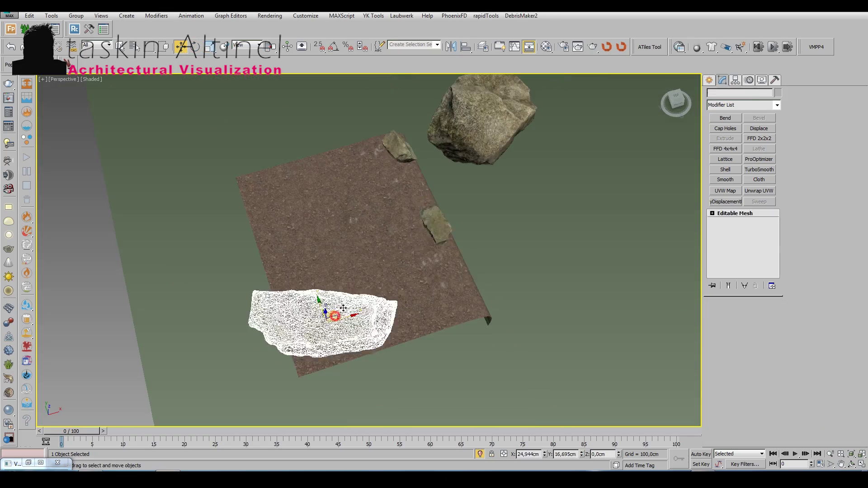
In the camera view, lower the floating stone onto the ground and scale it down
{"action": "key", "text": "c"}
{"action": "key", "text": "w"}
{"action": "left_click", "coordinate": [522, 208]}
{"action": "mouse_move", "coordinate": [446, 145]}
{"action": "left_mouse_down"}
{"action": "mouse_move", "coordinate": [442, 295]}
{"action": "mouse_move", "coordinate": [407, 310]}
{"action": "left_mouse_up"}
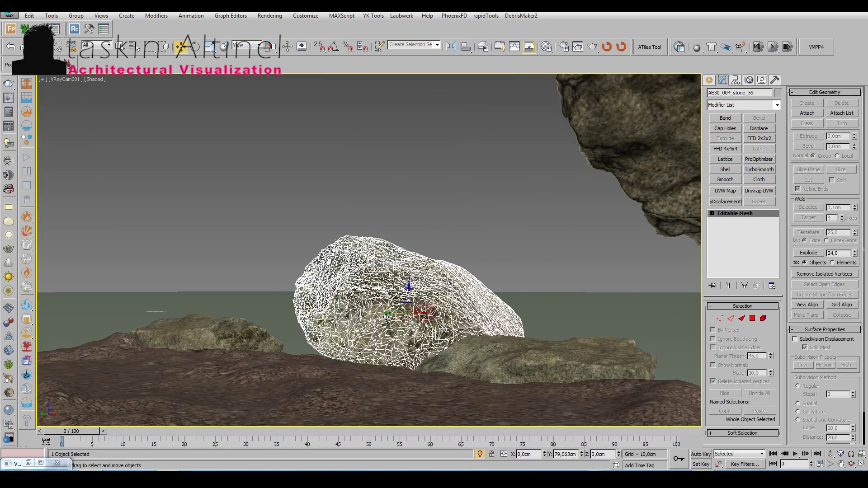
{"action": "key", "text": "r"}
{"action": "left_click_drag", "start_coordinate": [340, 254], "coordinate": [382, 306]}
{"action": "key", "text": "alt+w"}
Shift the stone in the Top view and spin it around its vertical axis
{"action": "key", "text": "w"}
{"action": "scroll", "coordinate": [329, 233], "scroll_direction": "down", "scroll_amount": 3}
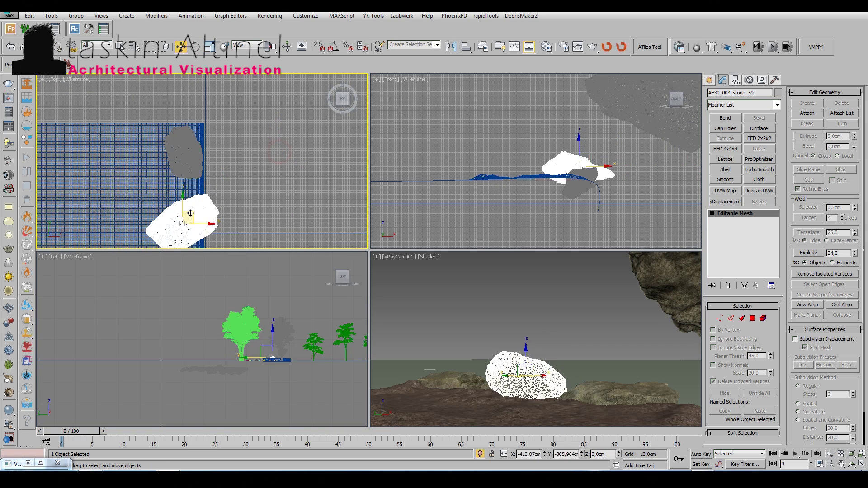
{"action": "left_click_drag", "start_coordinate": [190, 210], "coordinate": [162, 156]}
{"action": "key", "text": "w"}
{"action": "scroll", "coordinate": [200, 219], "scroll_direction": "up", "scroll_amount": 2}
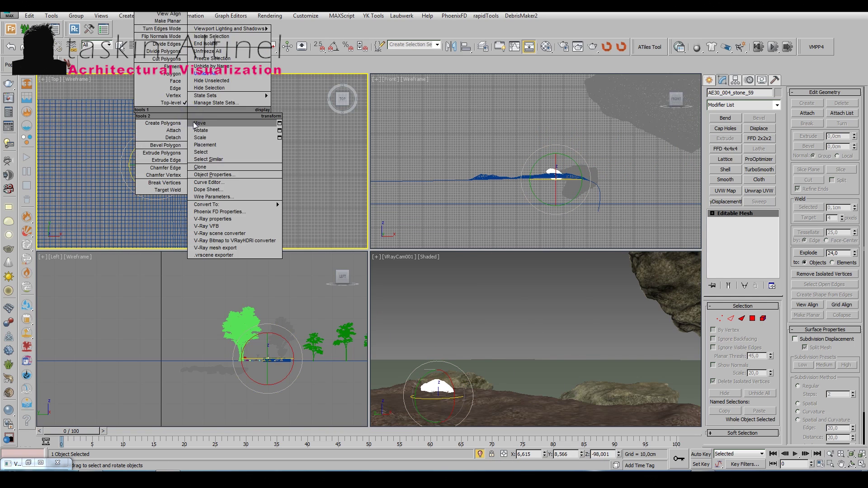
{"action": "left_click_drag", "start_coordinate": [191, 121], "coordinate": [237, 314]}
{"action": "key", "text": "alt+w"}
Move another stone to the right of the shot and push the first one up-left
{"action": "right_click", "coordinate": [398, 234]}
{"action": "left_click", "coordinate": [409, 239]}
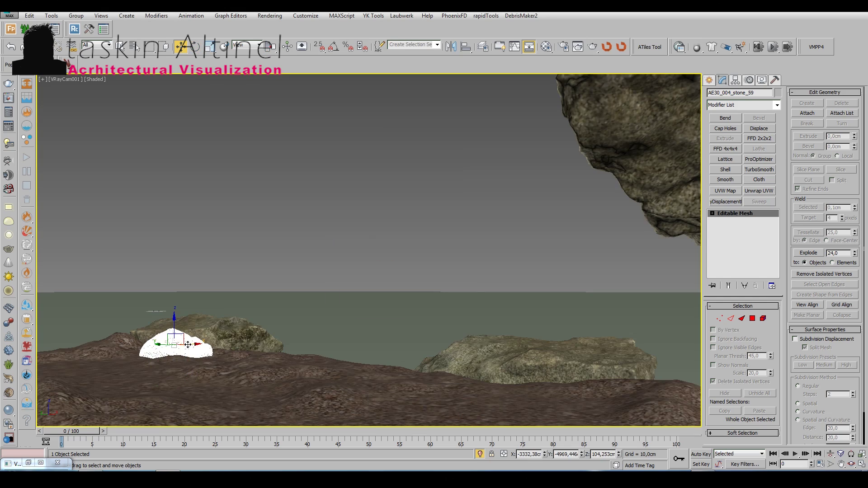
{"action": "left_click", "coordinate": [452, 364]}
{"action": "mouse_move", "coordinate": [452, 364]}
{"action": "left_mouse_down"}
{"action": "mouse_move", "coordinate": [648, 424]}
{"action": "mouse_move", "coordinate": [655, 334]}
{"action": "left_mouse_up"}
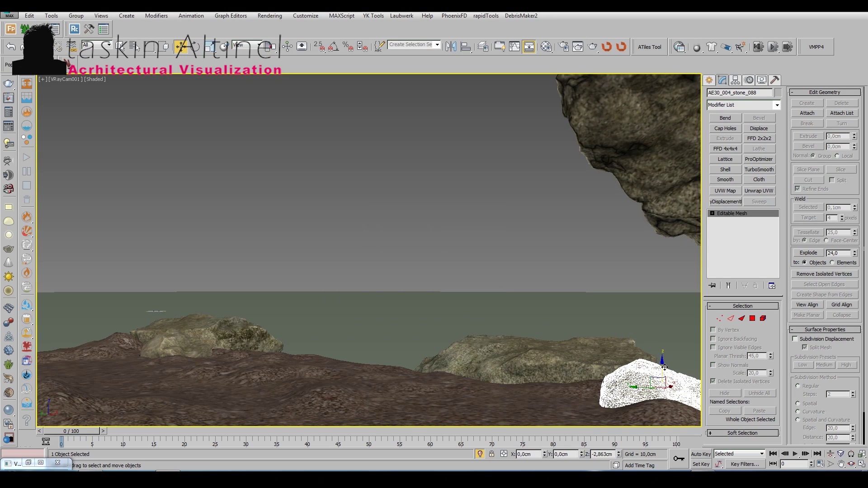
{"action": "key", "text": "alt+w"}
{"action": "left_click", "coordinate": [295, 186]}
{"action": "key", "text": "alt+w"}
{"action": "left_click_drag", "start_coordinate": [405, 306], "coordinate": [220, 158]}
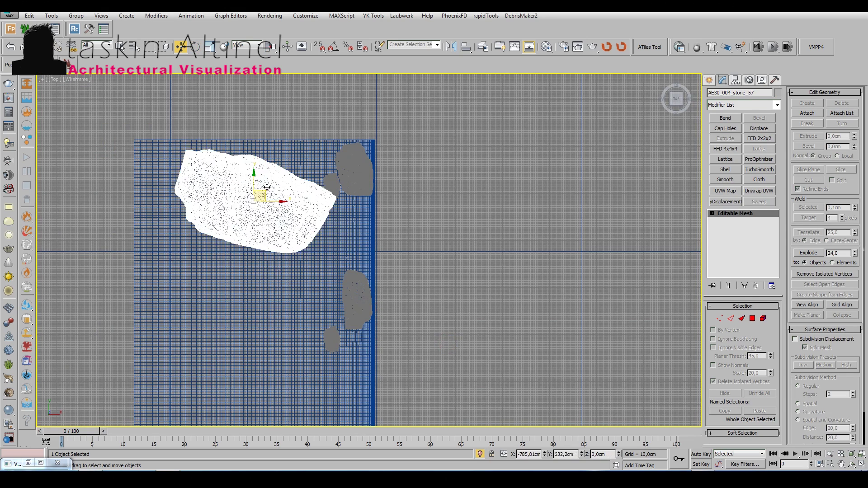
{"action": "key", "text": "alt+w"}
Scale the stone down, then pick another small stone in the enlarged Top view
{"action": "key", "text": "r"}
{"action": "mouse_move", "coordinate": [172, 131]}
{"action": "left_mouse_down"}
{"action": "mouse_move", "coordinate": [175, 145]}
{"action": "mouse_move", "coordinate": [175, 122]}
{"action": "left_mouse_up"}
{"action": "key", "text": "e"}
{"action": "left_click", "coordinate": [406, 331]}
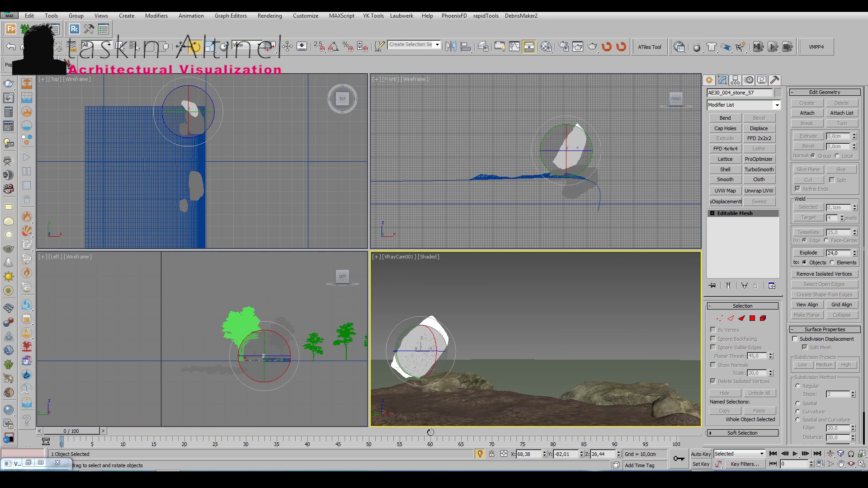
{"action": "left_click", "coordinate": [449, 317]}
{"action": "left_click", "coordinate": [192, 127]}
{"action": "key", "text": "alt+w"}
{"action": "scroll", "coordinate": [352, 190], "scroll_direction": "up", "scroll_amount": 10}
{"action": "key", "text": "r"}
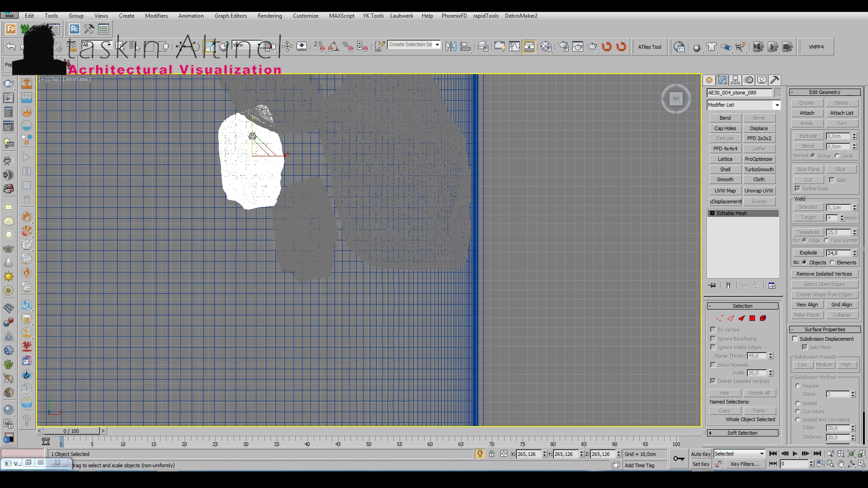
Select the next stone, then deselect and review the rocky foreground through the camera
{"action": "right_click", "coordinate": [256, 156]}
{"action": "left_click", "coordinate": [294, 124]}
{"action": "left_click", "coordinate": [275, 130]}
{"action": "scroll", "coordinate": [271, 203], "scroll_direction": "down", "scroll_amount": 5}
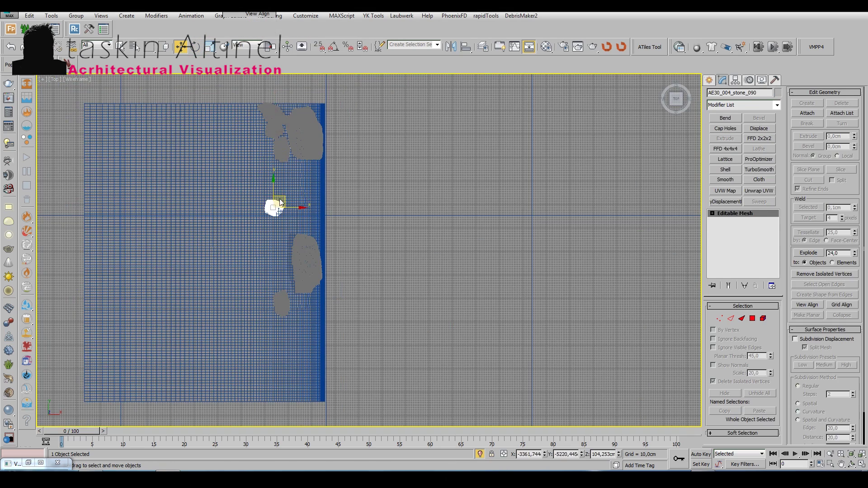
{"action": "key", "text": "c"}
{"action": "left_click", "coordinate": [400, 244]}
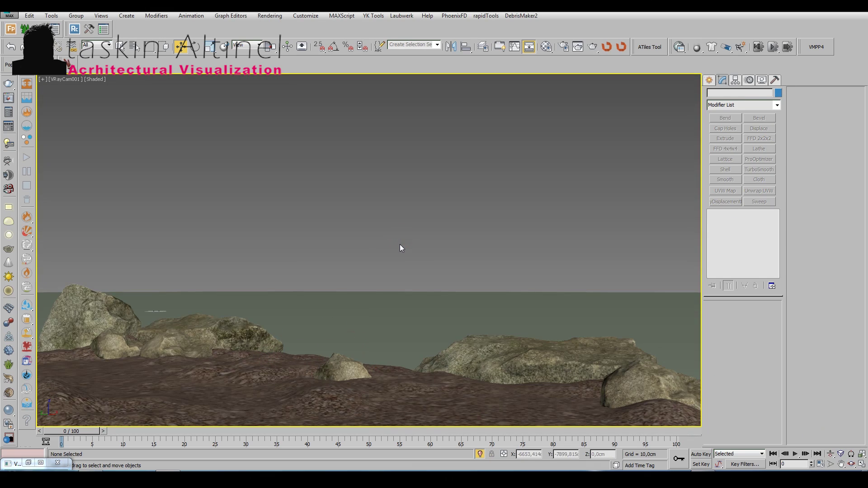
{"action": "key", "text": "t"}
{"action": "key", "text": "c"}
{"action": "right_click", "coordinate": [523, 316]}
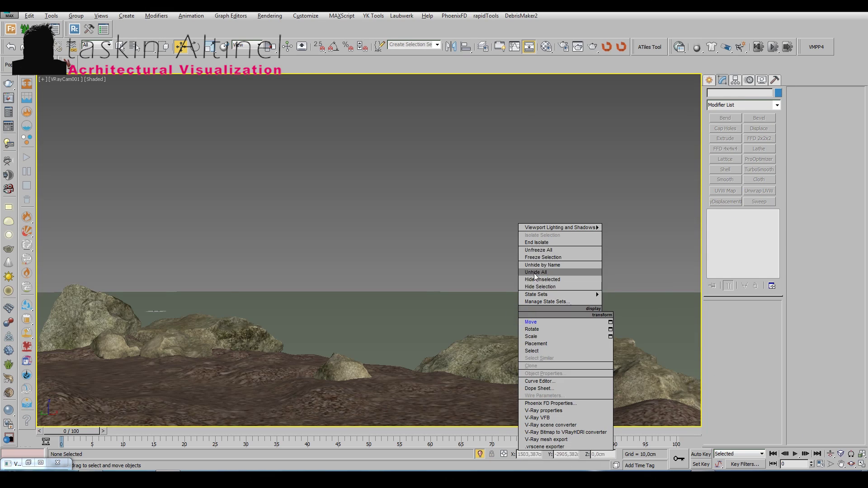
Reveal the hidden house, mountains and vegetation, then slide the Buxus bush left in the camera view
{"action": "left_click", "coordinate": [596, 292]}
{"action": "key", "text": "p"}
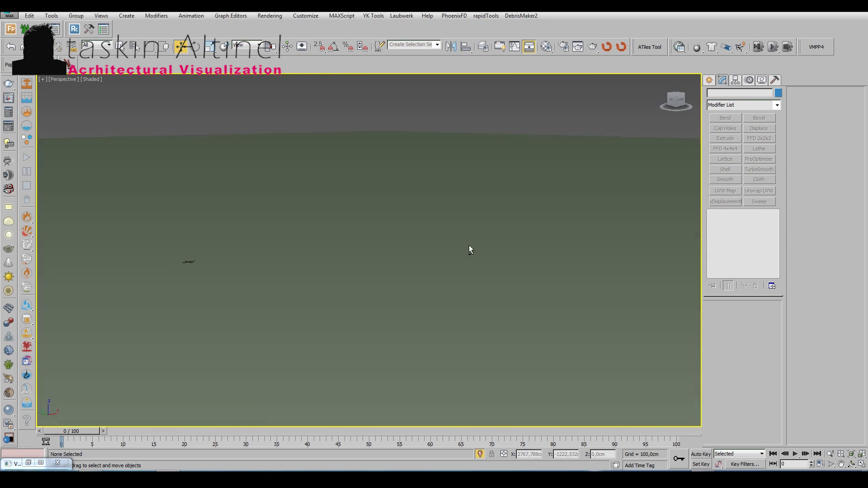
{"action": "middle_click_drag", "start_coordinate": [468, 245], "coordinate": [381, 216], "text": "alt"}
{"action": "scroll", "coordinate": [322, 251], "scroll_direction": "up", "scroll_amount": 3}
{"action": "left_click", "coordinate": [322, 252]}
{"action": "key", "text": "z"}
{"action": "scroll", "coordinate": [494, 232], "scroll_direction": "down", "scroll_amount": 5}
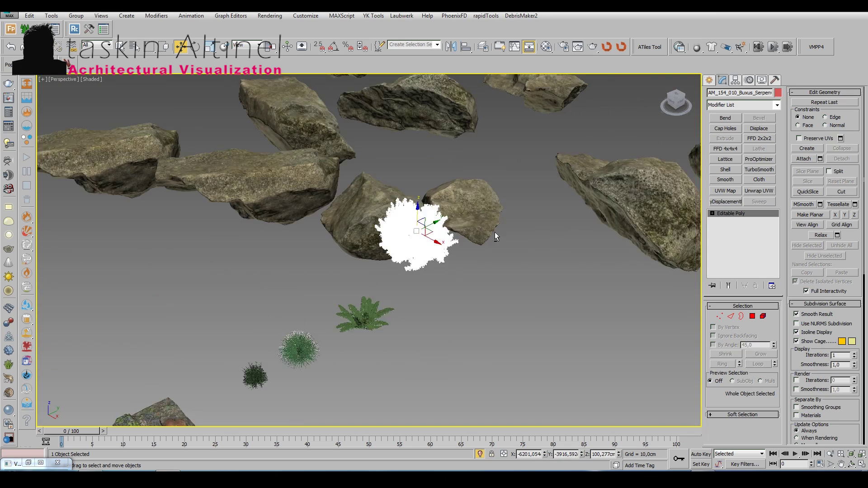
{"action": "scroll", "coordinate": [326, 131], "scroll_direction": "down", "scroll_amount": 4}
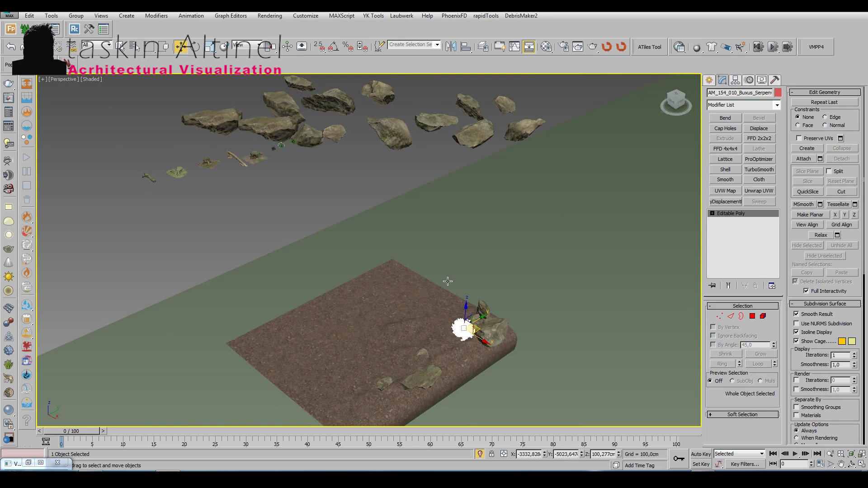
{"action": "key", "text": "c"}
{"action": "left_click_drag", "start_coordinate": [167, 327], "coordinate": [113, 327]}
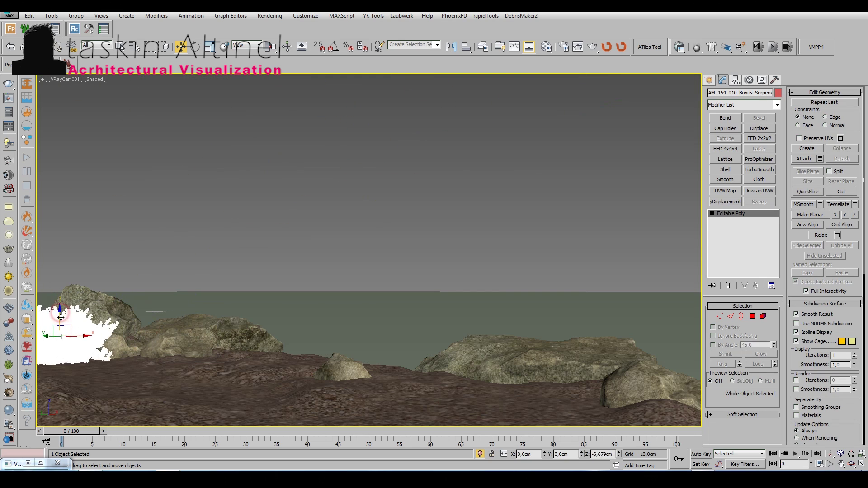
Select the tree stump and frame it in the four-view layout
{"action": "key", "text": "alt+w"}
{"action": "key", "text": "alt+w"}
{"action": "middle_click_drag", "start_coordinate": [455, 300], "coordinate": [387, 287], "text": "alt"}
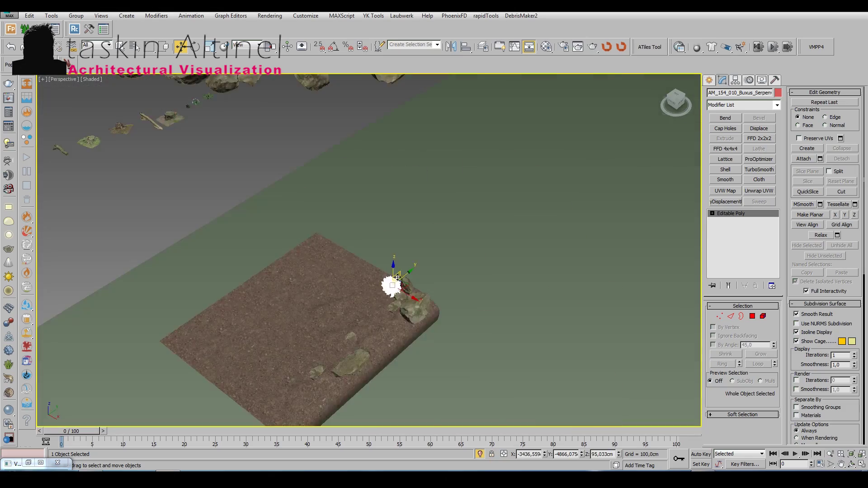
{"action": "left_click", "coordinate": [284, 237]}
{"action": "scroll", "coordinate": [283, 237], "scroll_direction": "down", "scroll_amount": 3}
{"action": "mouse_move", "coordinate": [284, 237]}
{"action": "middle_mouse_down", "text": "alt"}
{"action": "mouse_move", "coordinate": [312, 226]}
{"action": "mouse_move", "coordinate": [369, 234]}
{"action": "middle_mouse_up", "text": "alt"}
{"action": "key", "text": "z"}
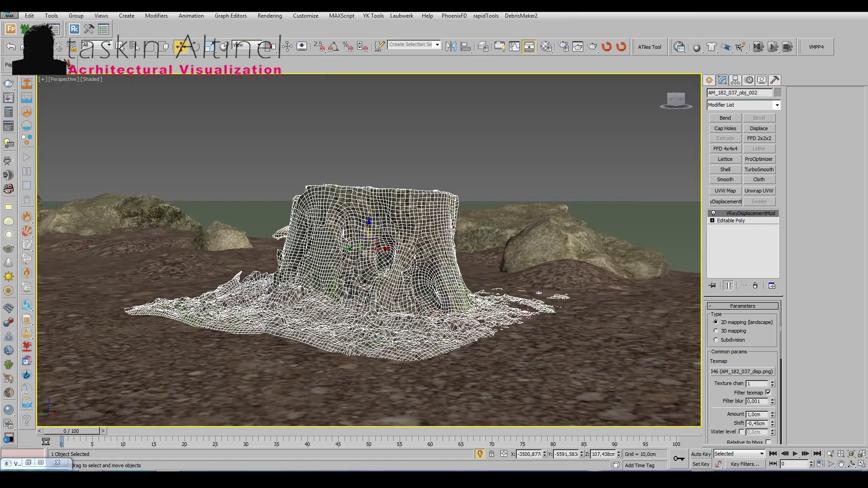
{"action": "key", "text": "alt+w"}
{"action": "key", "text": "z"}
Rotate the stump piece in the top view
{"action": "middle_click", "coordinate": [604, 351]}
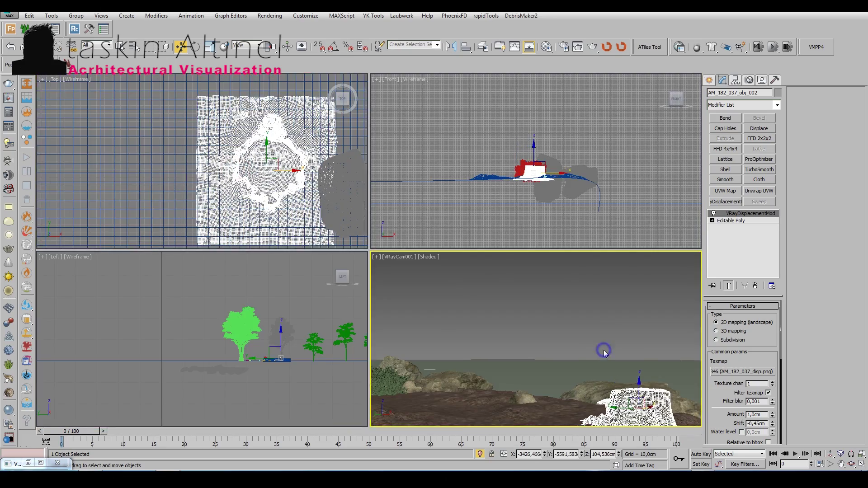
{"action": "key", "text": "alt+w"}
{"action": "key", "text": "e"}
{"action": "key", "text": "alt+w"}
{"action": "mouse_move", "coordinate": [299, 119]}
{"action": "left_mouse_down"}
{"action": "mouse_move", "coordinate": [289, 115]}
{"action": "mouse_move", "coordinate": [321, 145]}
{"action": "left_mouse_up"}
{"action": "key", "text": "w"}
{"action": "left_click", "coordinate": [588, 316]}
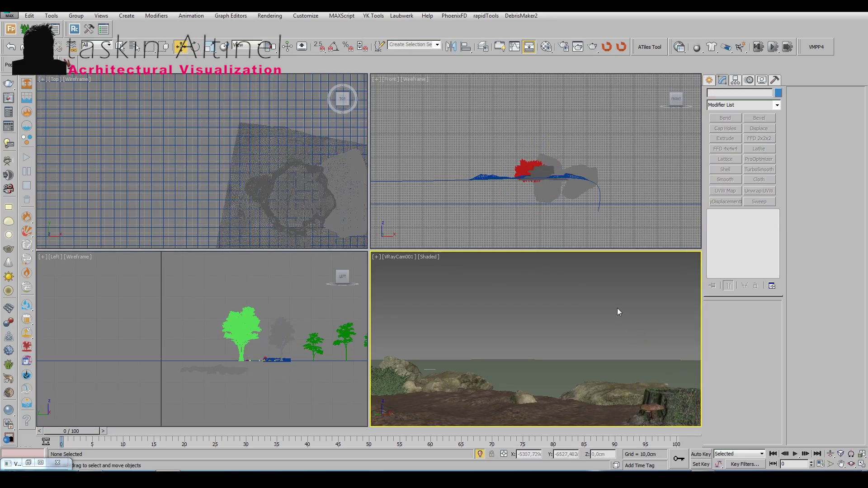
Move the AM_182_009_obj_001 log and tilt it slightly about its Y axis
{"action": "key", "text": "alt+w"}
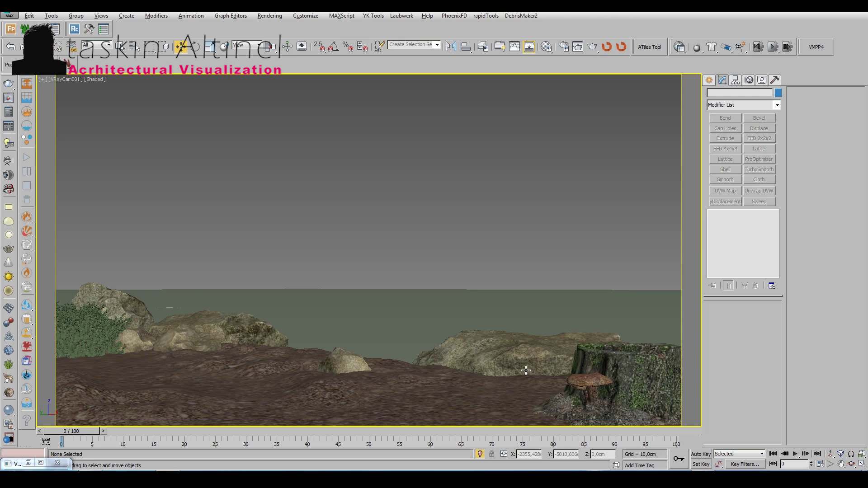
{"action": "key", "text": "p"}
{"action": "middle_click_drag", "start_coordinate": [428, 287], "coordinate": [407, 317], "text": "alt"}
{"action": "scroll", "coordinate": [363, 341], "scroll_direction": "up", "scroll_amount": 5}
{"action": "left_click", "coordinate": [135, 339]}
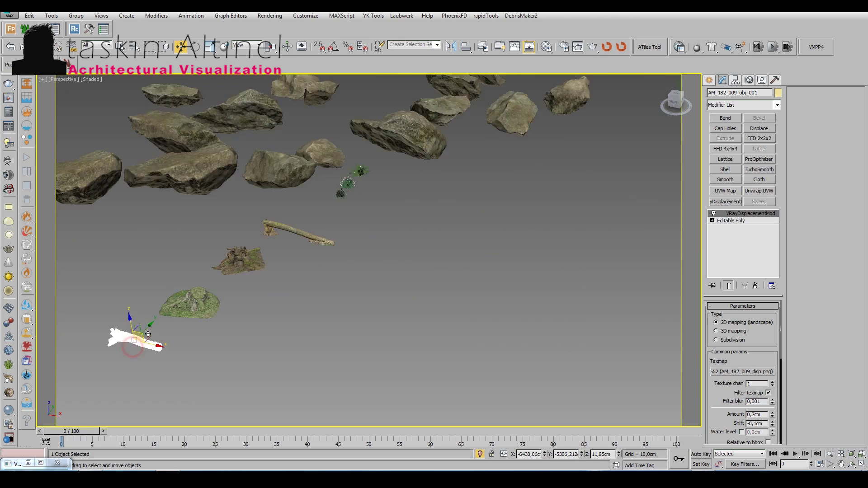
{"action": "middle_click_drag", "start_coordinate": [136, 339], "coordinate": [429, 388]}
{"action": "key", "text": "c"}
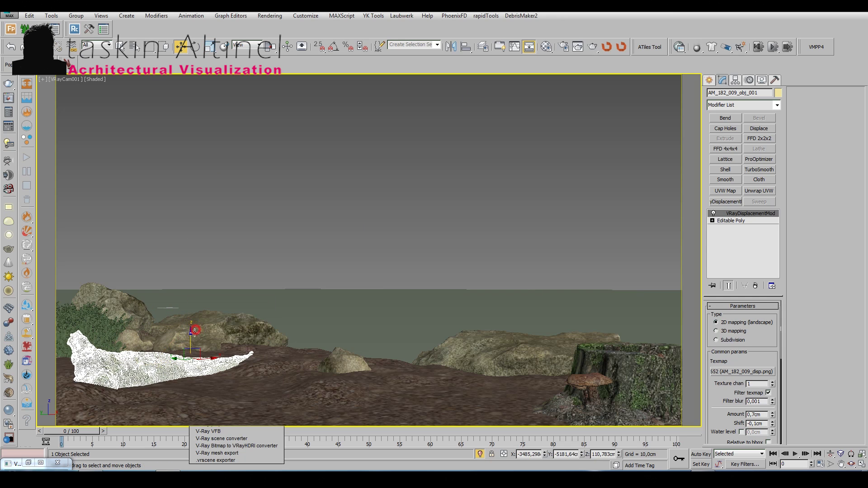
{"action": "key", "text": "e"}
{"action": "left_click_drag", "start_coordinate": [172, 337], "coordinate": [160, 356]}
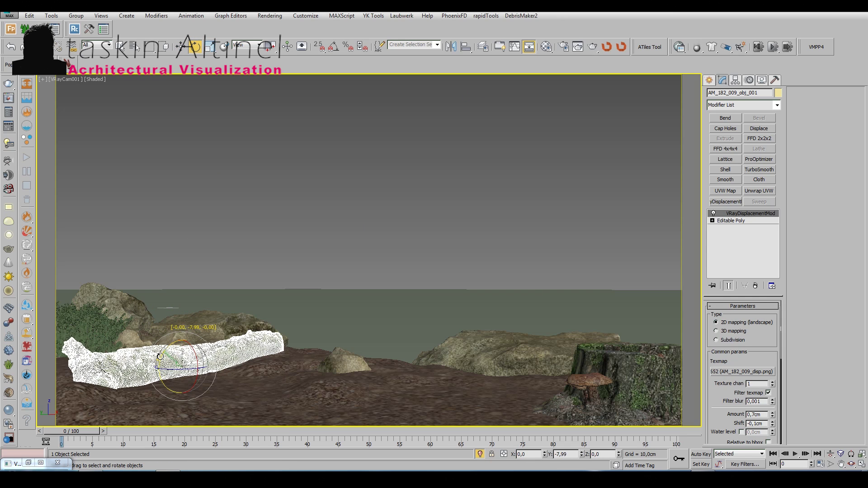
{"action": "left_click", "coordinate": [246, 219]}
Select the Nephrolepis fern and move it to the right edge of the camera view
{"action": "key", "text": "t"}
{"action": "key", "text": "p"}
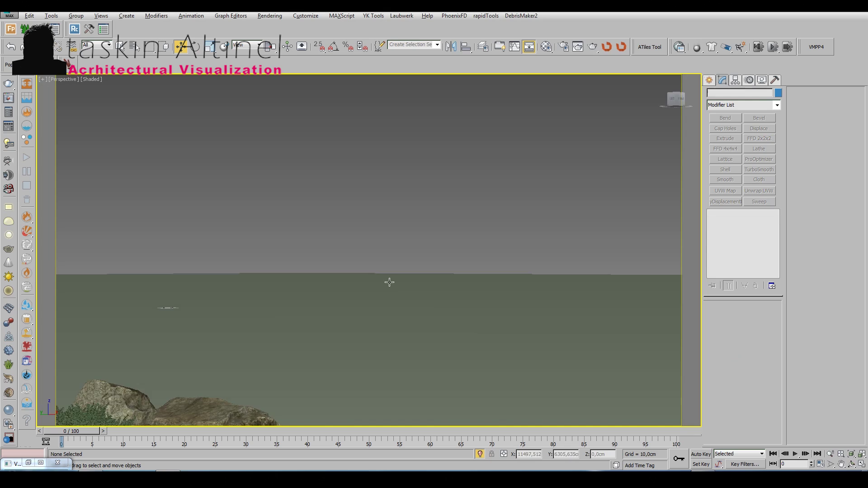
{"action": "middle_click_drag", "start_coordinate": [387, 281], "coordinate": [412, 365], "text": "alt"}
{"action": "left_click_drag", "start_coordinate": [412, 365], "coordinate": [453, 290]}
{"action": "key", "text": "z"}
{"action": "scroll", "coordinate": [221, 209], "scroll_direction": "down", "scroll_amount": 5}
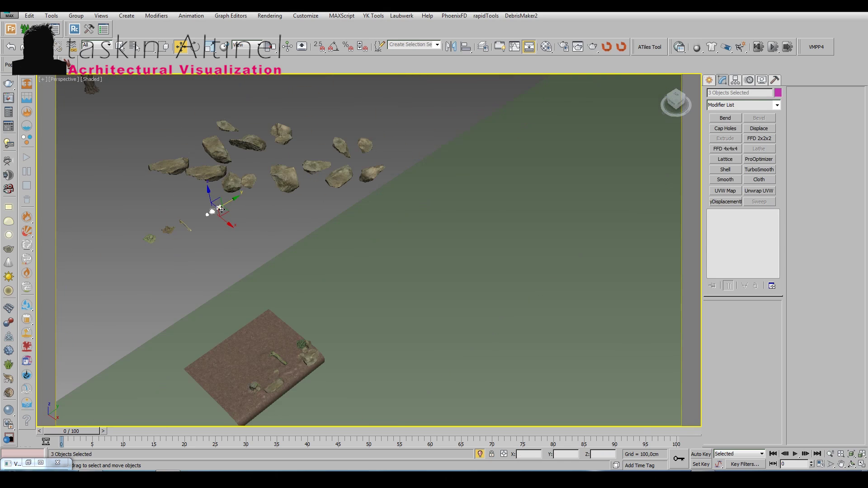
{"action": "key", "text": "z"}
{"action": "middle_click_drag", "start_coordinate": [301, 389], "coordinate": [316, 316], "text": "alt"}
{"action": "left_click", "coordinate": [347, 214]}
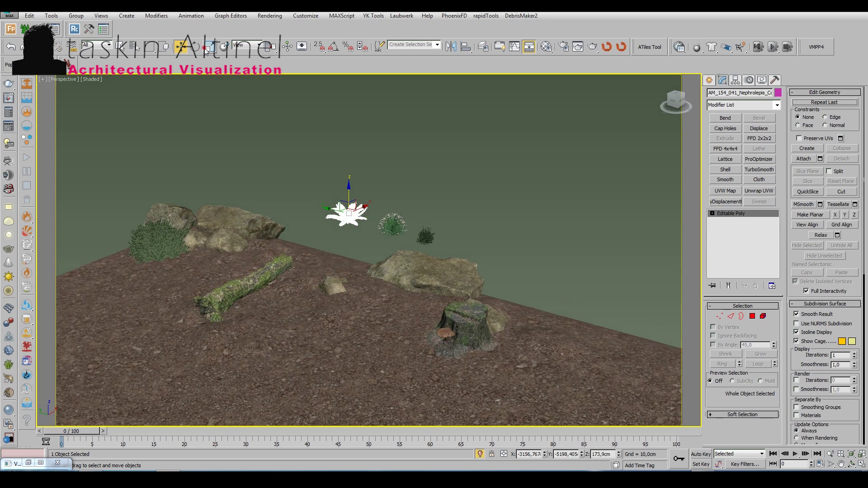
{"action": "right_click", "coordinate": [348, 199]}
{"action": "left_click", "coordinate": [362, 196]}
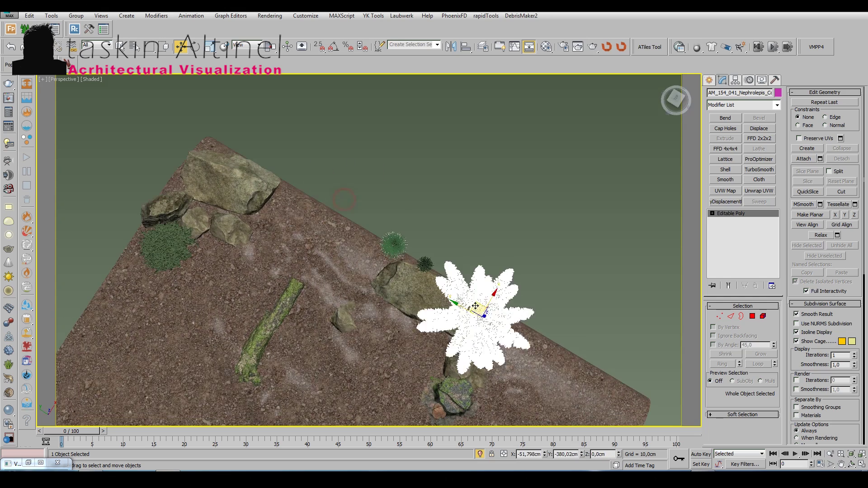
{"action": "key", "text": "c"}
{"action": "left_click_drag", "start_coordinate": [683, 284], "coordinate": [681, 256]}
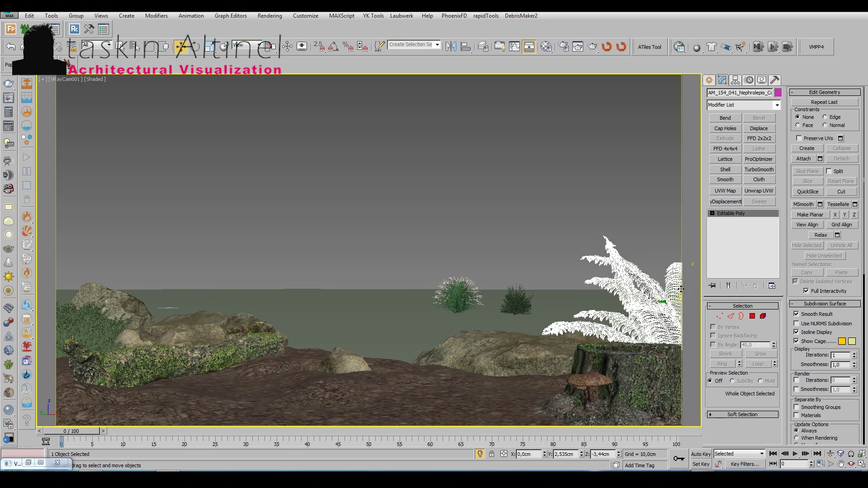
Shift-drag a copy of the fern upward in the top view so it stands at left
{"action": "key", "text": "alt+w"}
{"action": "left_click", "coordinate": [562, 325]}
{"action": "left_click", "coordinate": [662, 359]}
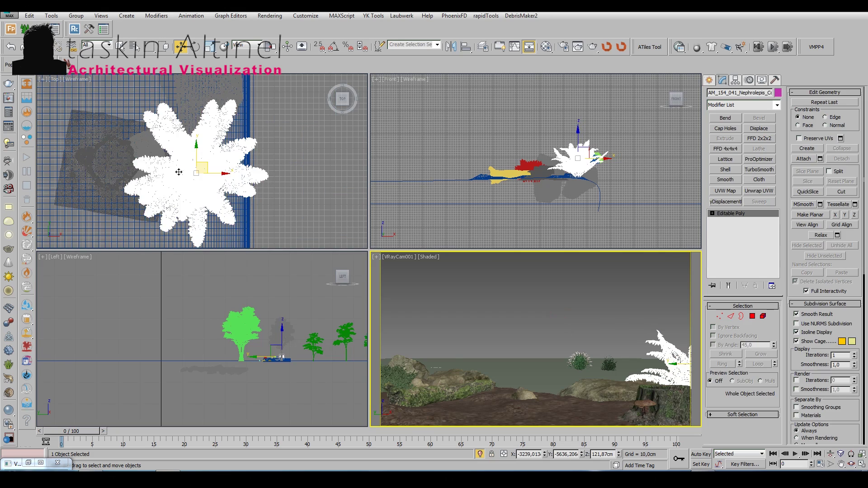
{"action": "scroll", "coordinate": [223, 226], "scroll_direction": "down", "scroll_amount": 5}
{"action": "left_click_drag", "start_coordinate": [223, 219], "coordinate": [229, 77], "text": "shift"}
{"action": "left_click", "coordinate": [434, 275]}
{"action": "left_click", "coordinate": [511, 302]}
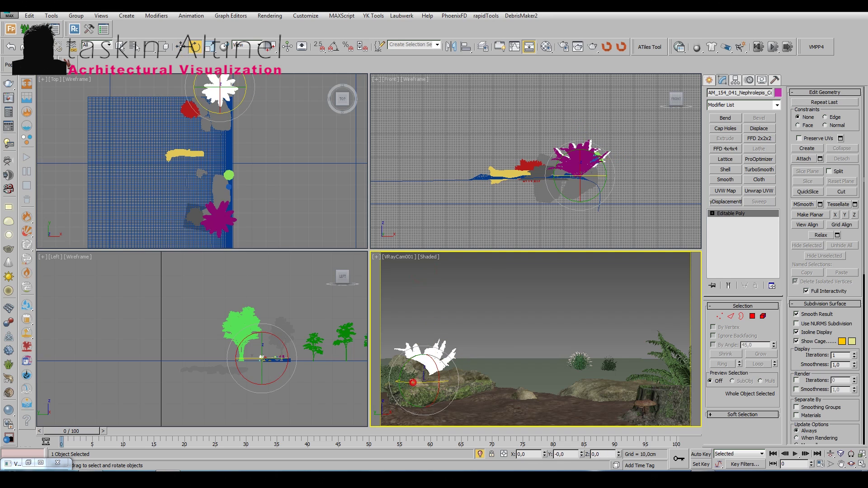
Lower the two floating shrubs onto the ground, one at left and one near the stump
{"action": "key", "text": "e"}
{"action": "key", "text": "alt+w"}
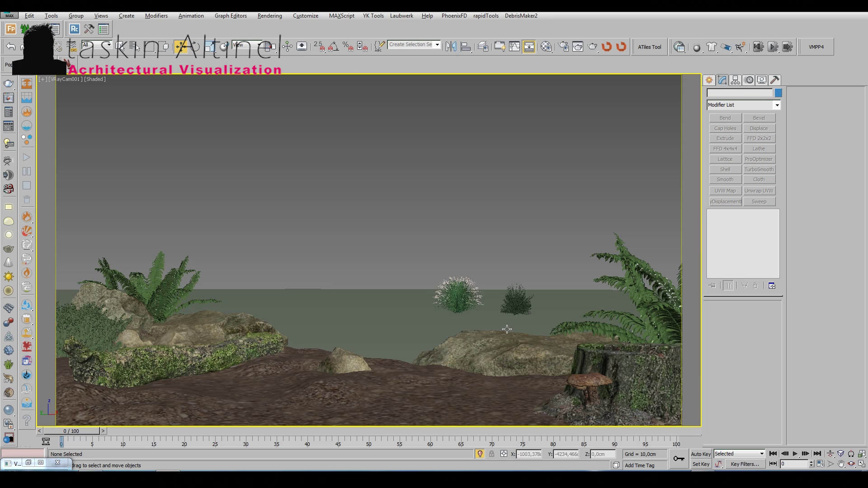
{"action": "left_click", "coordinate": [365, 306]}
{"action": "left_click_drag", "start_coordinate": [229, 284], "coordinate": [214, 339]}
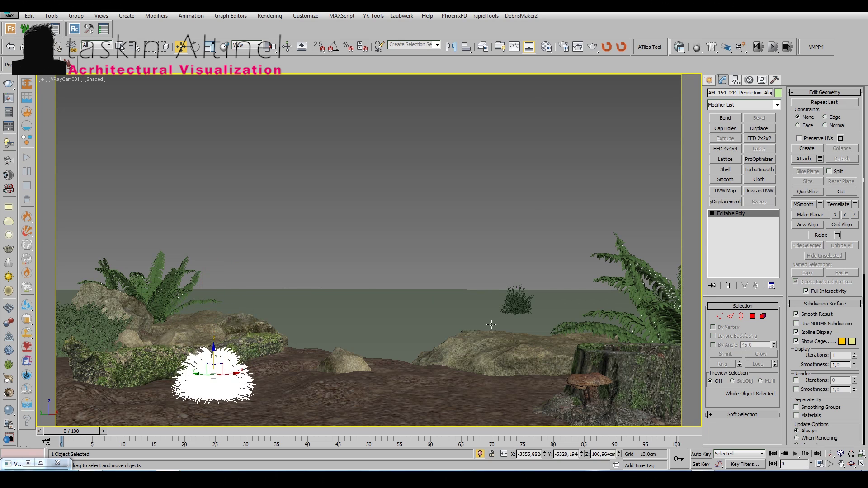
{"action": "mouse_move", "coordinate": [495, 301]}
{"action": "left_mouse_down"}
{"action": "mouse_move", "coordinate": [498, 368]}
{"action": "mouse_move", "coordinate": [527, 364]}
{"action": "mouse_move", "coordinate": [415, 380]}
{"action": "mouse_move", "coordinate": [481, 369]}
{"action": "mouse_move", "coordinate": [543, 373]}
{"action": "left_mouse_up"}
Deselect the shrub, start a V-Ray test render of VRayCam001, and move the progress window aside
{"action": "left_click", "coordinate": [579, 226]}
{"action": "left_click", "coordinate": [592, 46]}
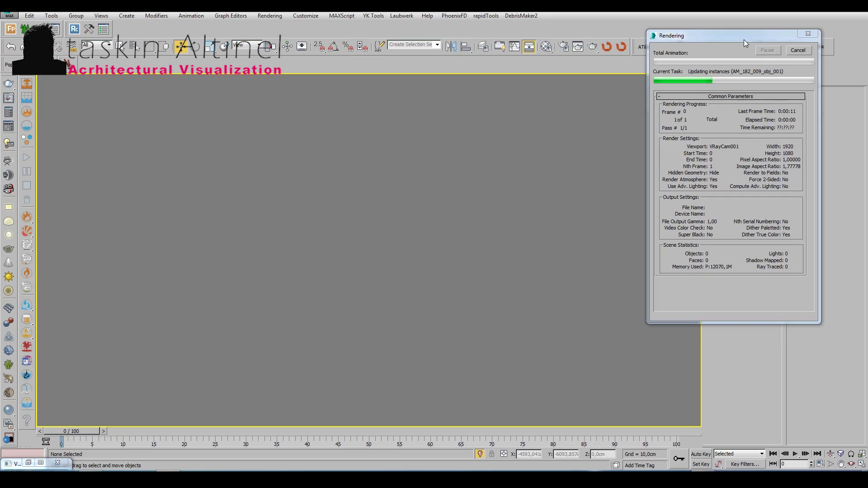
{"action": "left_click_drag", "start_coordinate": [744, 39], "coordinate": [623, 87]}
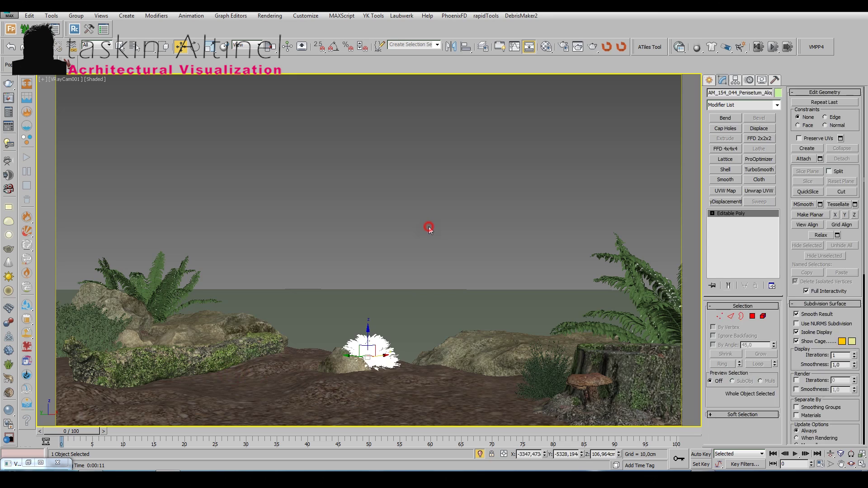
Move the Forest_06 tree closer to the camera, shrink it, and turn it in the top view
{"action": "key", "text": "p"}
{"action": "middle_click_drag", "start_coordinate": [414, 310], "coordinate": [303, 241], "text": "alt"}
{"action": "scroll", "coordinate": [185, 203], "scroll_direction": "up", "scroll_amount": 2}
{"action": "left_click", "coordinate": [179, 212]}
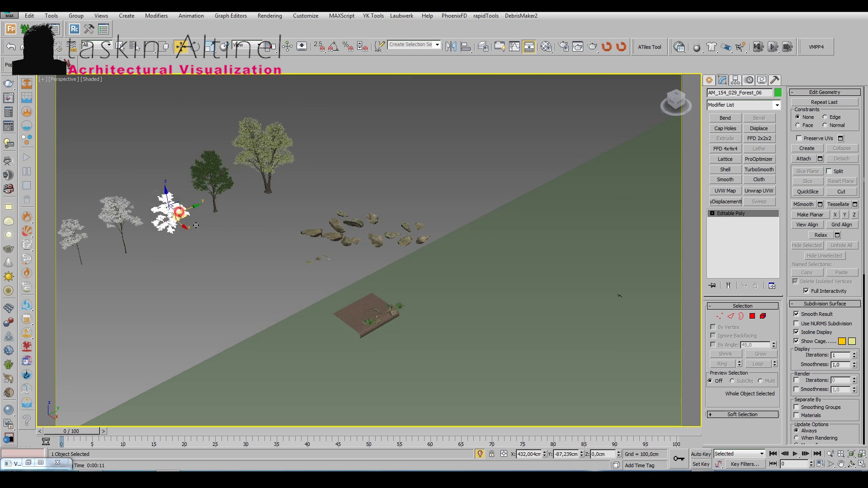
{"action": "key", "text": "c"}
{"action": "key", "text": "alt+w"}
{"action": "scroll", "coordinate": [253, 172], "scroll_direction": "up", "scroll_amount": 2}
{"action": "scroll", "coordinate": [273, 174], "scroll_direction": "up", "scroll_amount": 2}
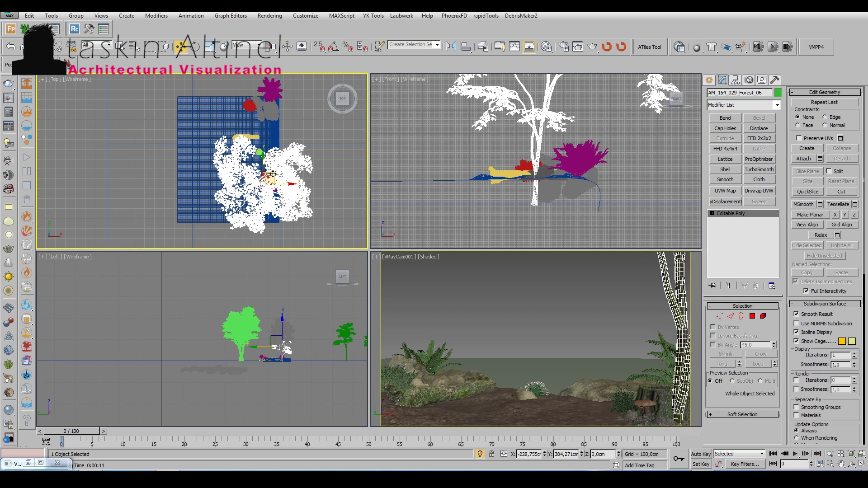
{"action": "scroll", "coordinate": [542, 145], "scroll_direction": "down", "scroll_amount": 3}
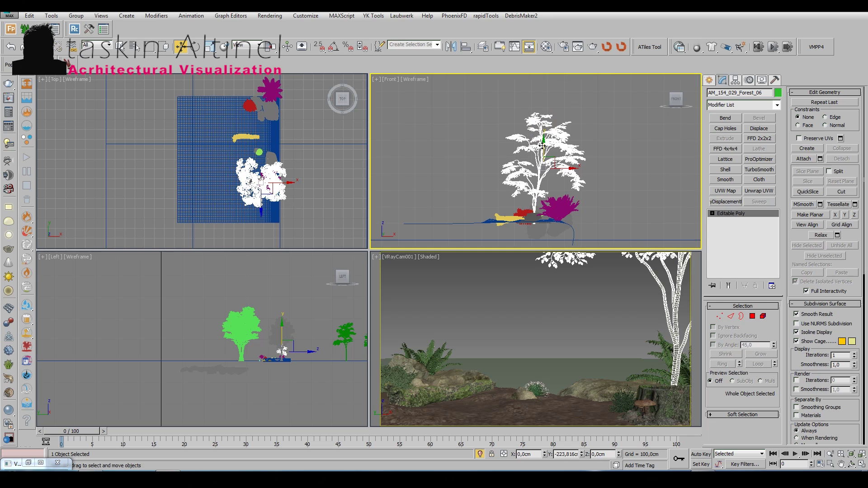
{"action": "mouse_move", "coordinate": [542, 145]}
{"action": "left_mouse_down"}
{"action": "mouse_move", "coordinate": [544, 162]}
{"action": "mouse_move", "coordinate": [544, 155]}
{"action": "mouse_move", "coordinate": [528, 180]}
{"action": "left_mouse_up"}
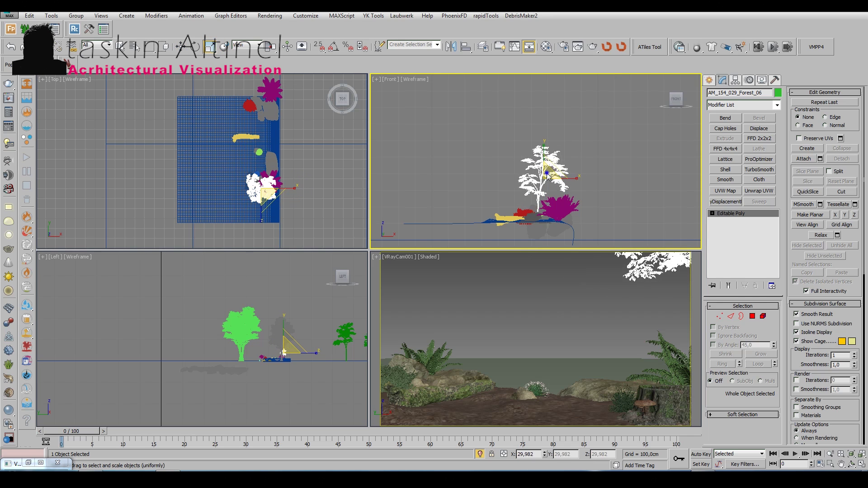
{"action": "right_click", "coordinate": [287, 167]}
{"action": "key", "text": "e"}
{"action": "left_click_drag", "start_coordinate": [288, 168], "coordinate": [290, 190]}
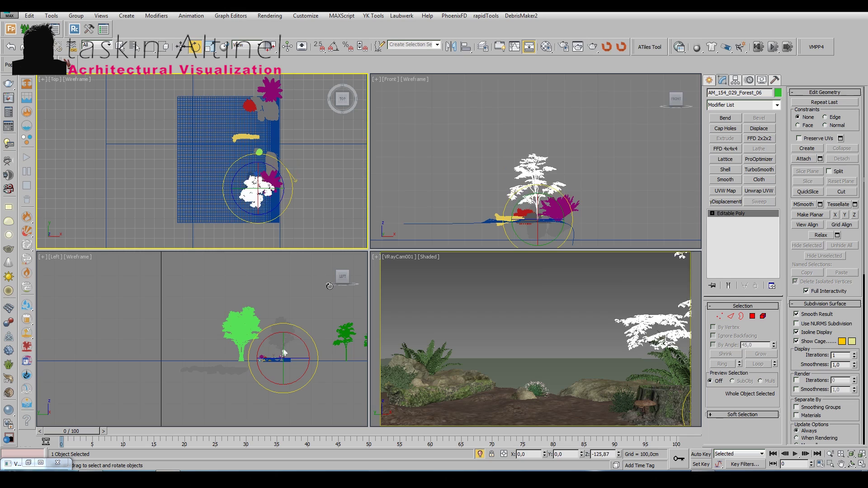
Rotate the Forest_02 tree, including 81.5 degrees about Y, so its branches frame the shot
{"action": "right_click", "coordinate": [628, 375]}
{"action": "key", "text": "ctrl+d"}
{"action": "key", "text": "alt+w"}
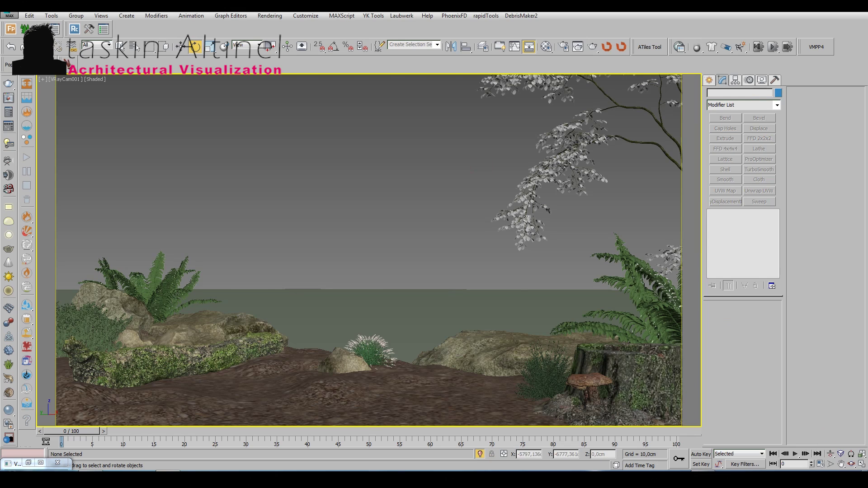
{"action": "key", "text": "t"}
{"action": "scroll", "coordinate": [236, 180], "scroll_direction": "down", "scroll_amount": 5}
{"action": "scroll", "coordinate": [256, 214], "scroll_direction": "up", "scroll_amount": 3}
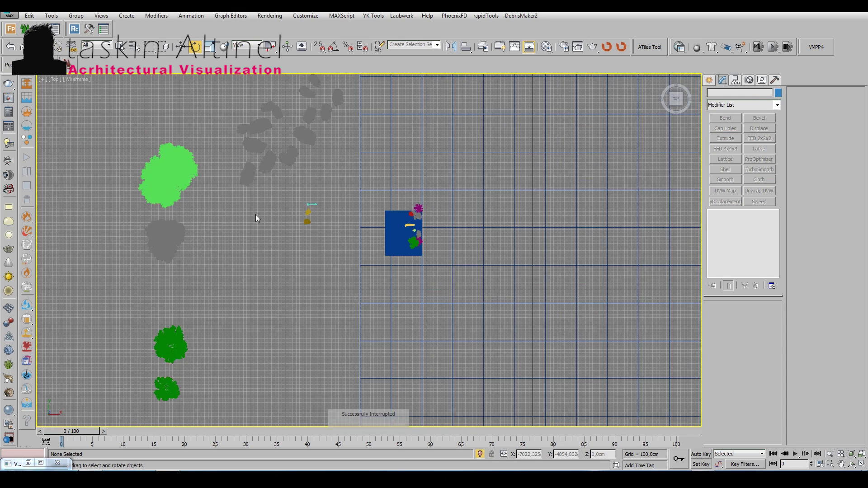
{"action": "left_click", "coordinate": [192, 299]}
{"action": "key", "text": "w"}
{"action": "key", "text": "alt+w"}
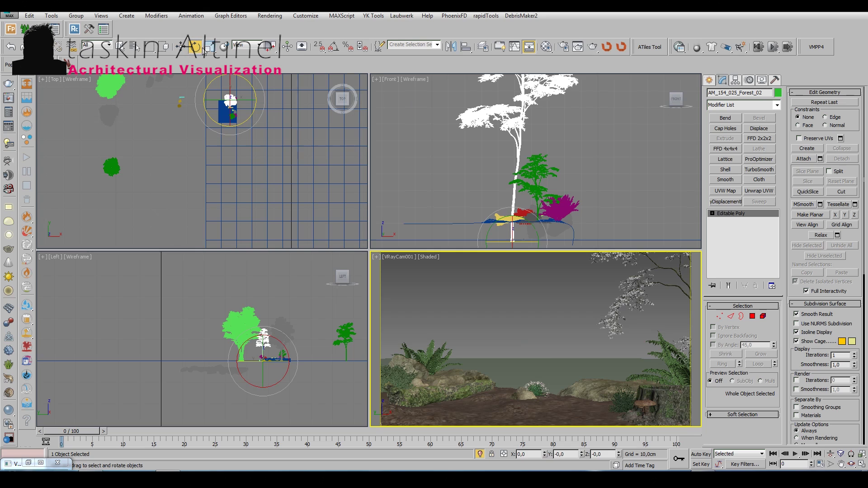
{"action": "left_click_drag", "start_coordinate": [512, 242], "coordinate": [492, 204]}
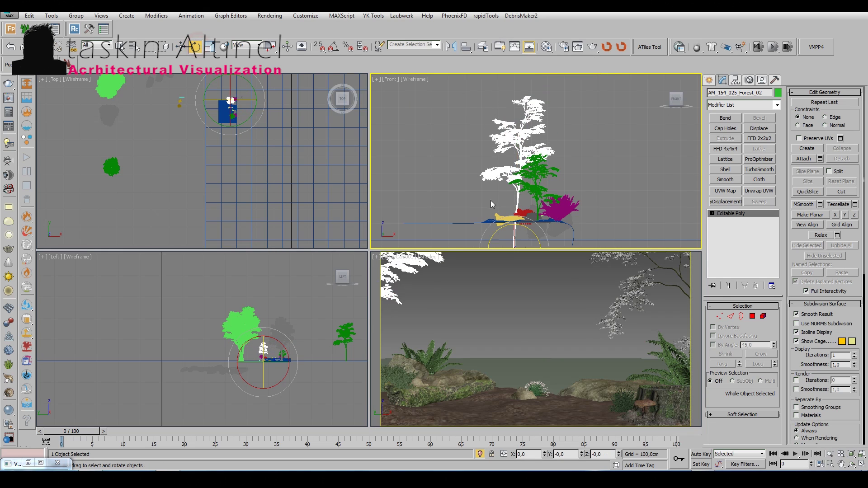
{"action": "middle_click_drag", "start_coordinate": [492, 203], "coordinate": [492, 171]}
{"action": "left_click_drag", "start_coordinate": [507, 212], "coordinate": [569, 234]}
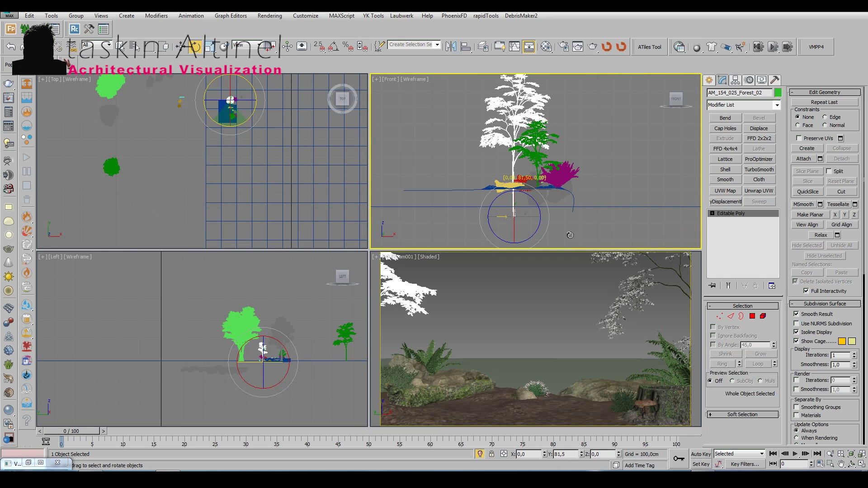
{"action": "left_click", "coordinate": [532, 271]}
{"action": "key", "text": "alt+w"}
Unhide all objects, isolate the mountain, and show its material texture in the viewport
{"action": "key", "text": "w"}
{"action": "right_click", "coordinate": [434, 333]}
{"action": "left_click", "coordinate": [479, 278]}
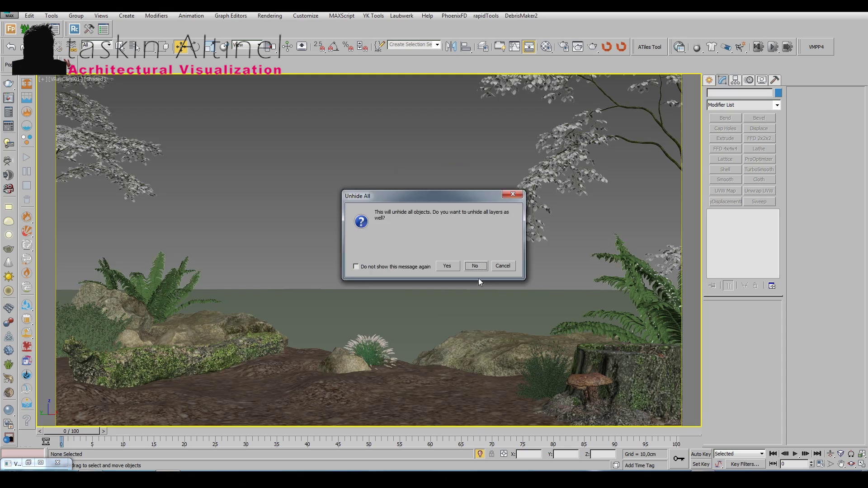
{"action": "left_click", "coordinate": [476, 269]}
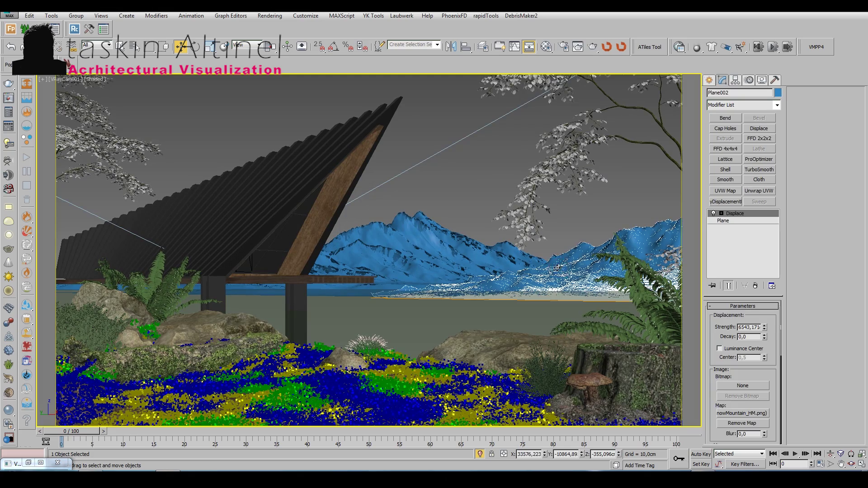
{"action": "key", "text": "alt+q"}
{"action": "left_click", "coordinate": [709, 80]}
{"action": "key", "text": "m"}
{"action": "left_click", "coordinate": [146, 214]}
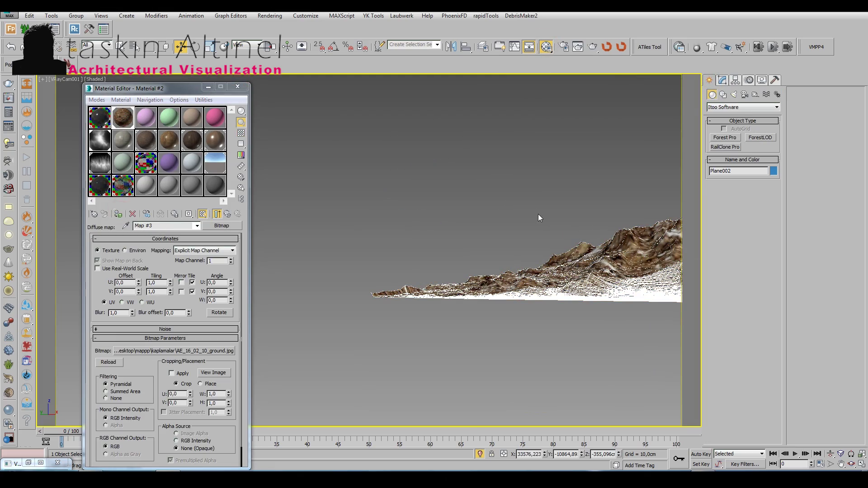
Add a UVW Map modifier to the mountain and adjust its mapping size for texture tiling
{"action": "key", "text": "p"}
{"action": "scroll", "coordinate": [430, 261], "scroll_direction": "up", "scroll_amount": 5}
{"action": "left_click", "coordinate": [722, 80]}
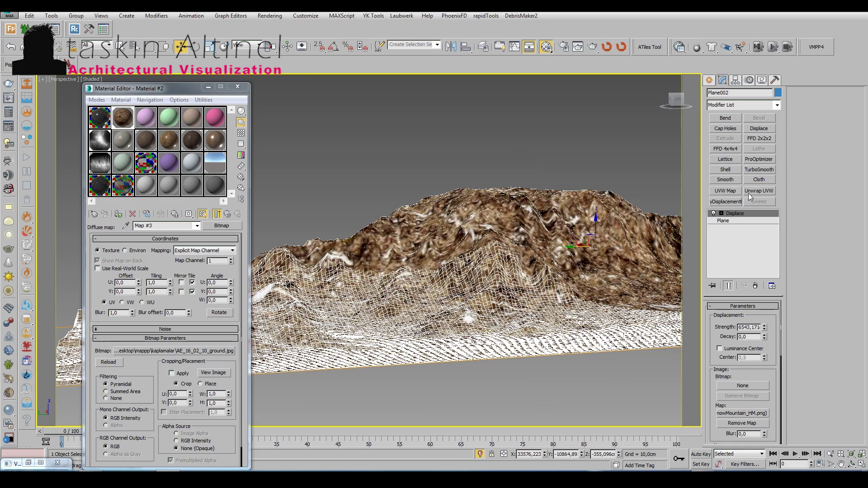
{"action": "left_click", "coordinate": [725, 190]}
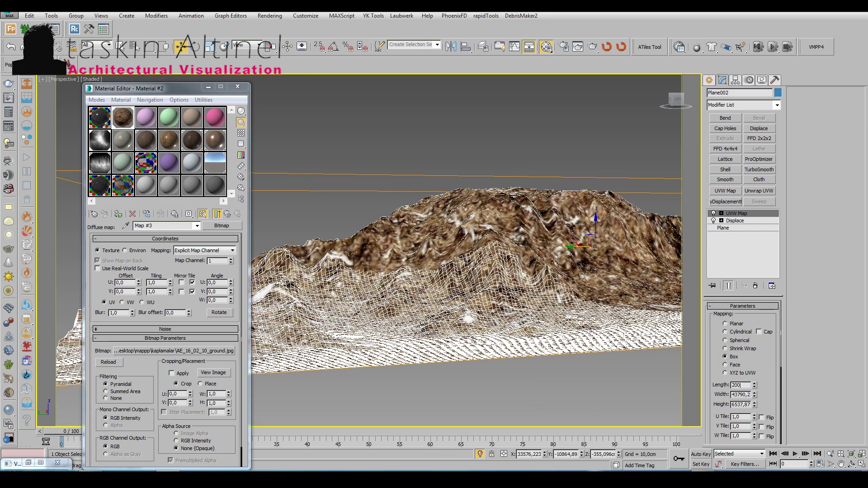
{"action": "mouse_move", "coordinate": [754, 385]}
{"action": "left_mouse_down"}
{"action": "mouse_move", "coordinate": [769, 393]}
{"action": "mouse_move", "coordinate": [754, 387]}
{"action": "mouse_move", "coordinate": [745, 328]}
{"action": "left_mouse_up"}
{"action": "left_click", "coordinate": [552, 231]}
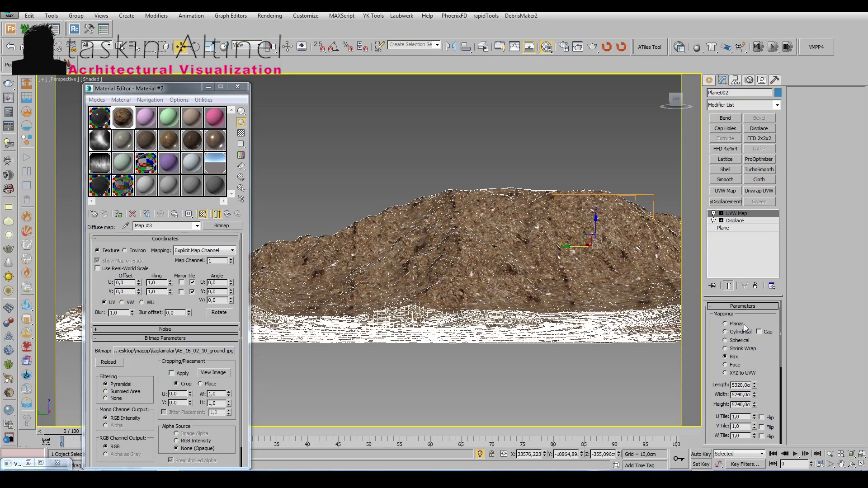
{"action": "left_click", "coordinate": [572, 171]}
{"action": "middle_click_drag", "start_coordinate": [571, 171], "coordinate": [432, 257], "text": "alt"}
{"action": "scroll", "coordinate": [433, 256], "scroll_direction": "up", "scroll_amount": 5}
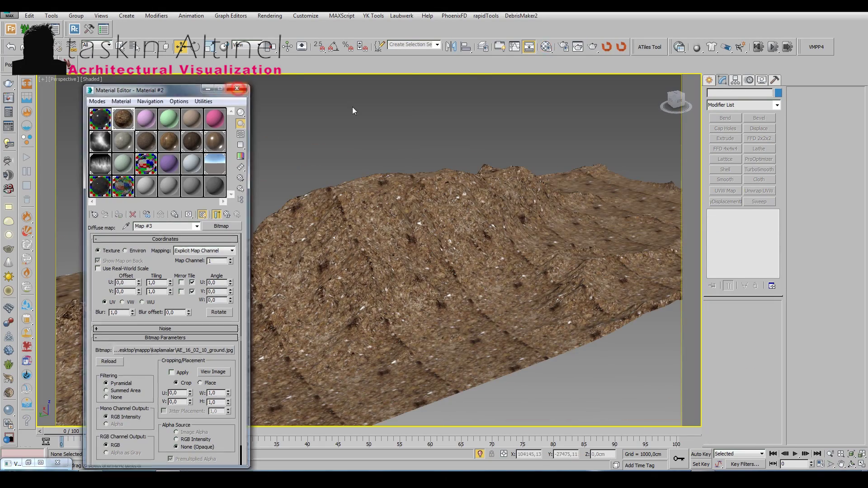
Copy Material #2's diffuse ground texture into the bump slot with bump amount 234
{"action": "double_click", "coordinate": [122, 118]}
{"action": "left_click", "coordinate": [183, 377]}
{"action": "scroll", "coordinate": [183, 378], "scroll_direction": "down", "scroll_amount": 5}
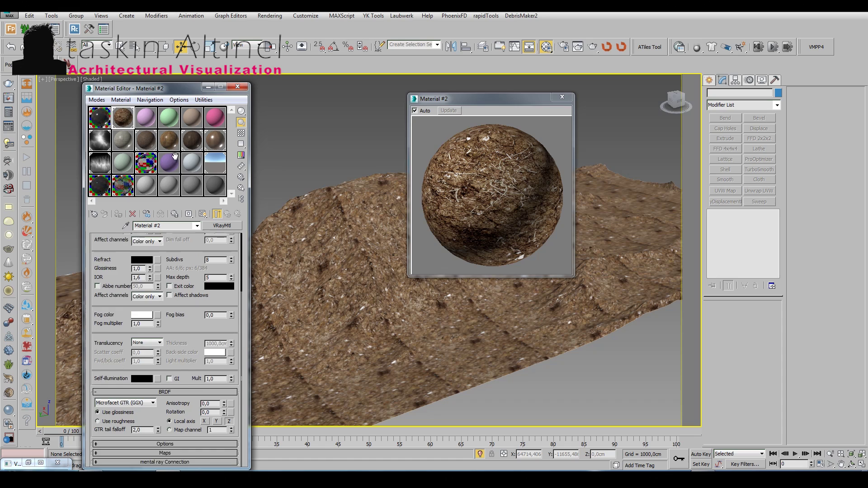
{"action": "scroll", "coordinate": [183, 378], "scroll_direction": "down", "scroll_amount": 5}
{"action": "left_click_drag", "start_coordinate": [194, 309], "coordinate": [163, 432]}
{"action": "left_click", "coordinate": [146, 306]}
{"action": "left_click_drag", "start_coordinate": [143, 327], "coordinate": [141, 344]}
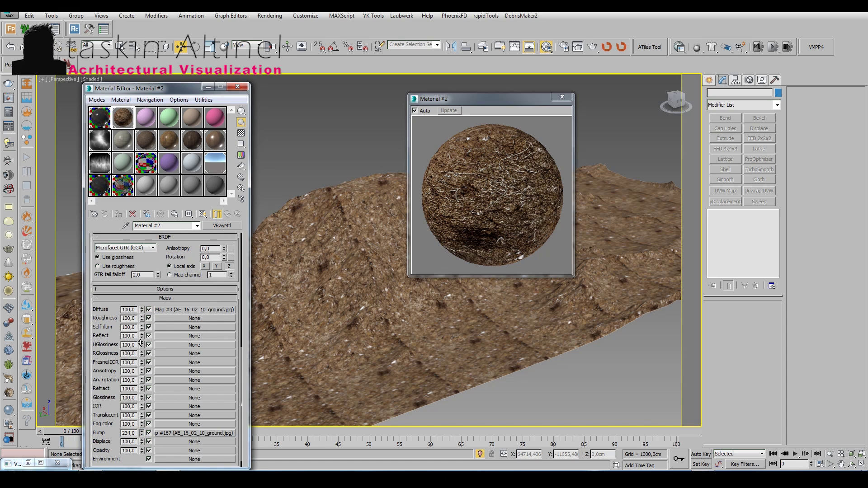
{"action": "left_click", "coordinate": [174, 310]}
{"action": "left_click", "coordinate": [228, 213]}
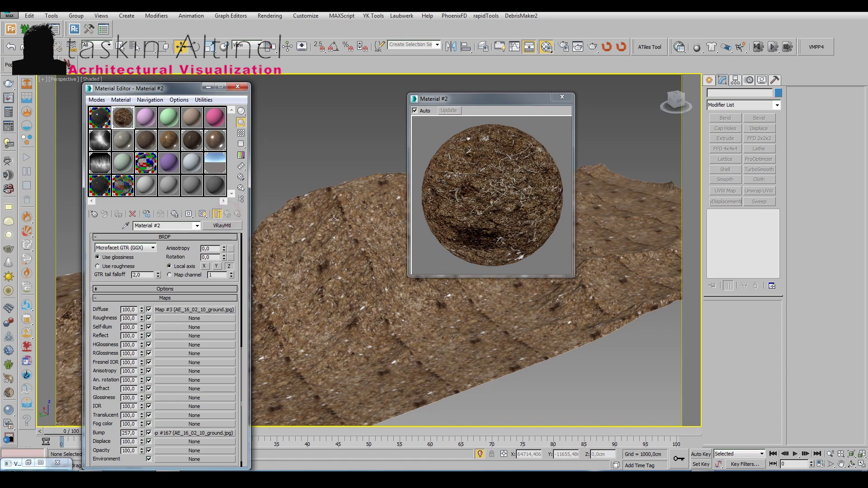
{"action": "left_click", "coordinate": [562, 97]}
Load the Pine Forest - ground pines preset from VP Real Trees - Forests into Forest002
{"action": "scroll", "coordinate": [476, 320], "scroll_direction": "up", "scroll_amount": 3}
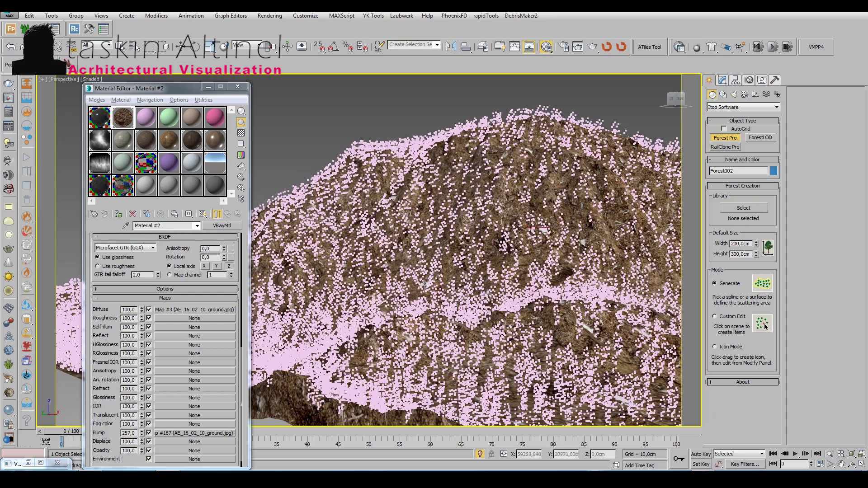
{"action": "scroll", "coordinate": [476, 320], "scroll_direction": "up", "scroll_amount": 3}
{"action": "left_click", "coordinate": [722, 80]}
{"action": "scroll", "coordinate": [476, 320], "scroll_direction": "down", "scroll_amount": 5}
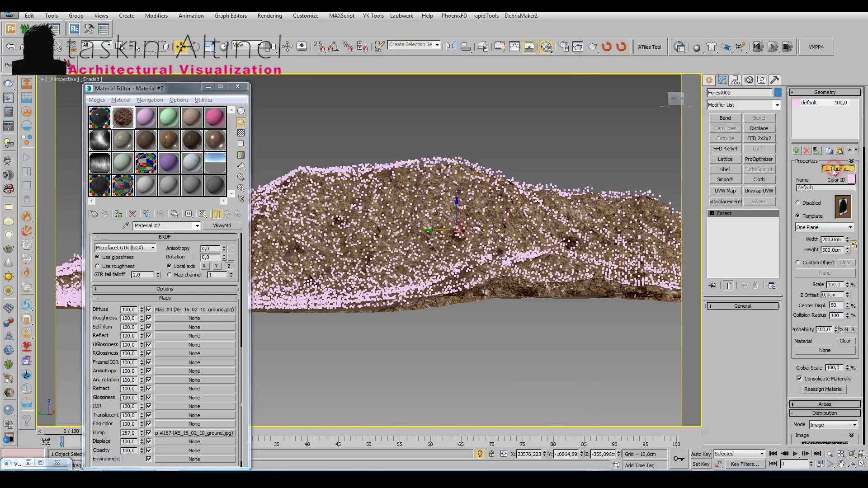
{"action": "left_click", "coordinate": [839, 169]}
{"action": "left_click", "coordinate": [129, 170]}
{"action": "left_click", "coordinate": [355, 211]}
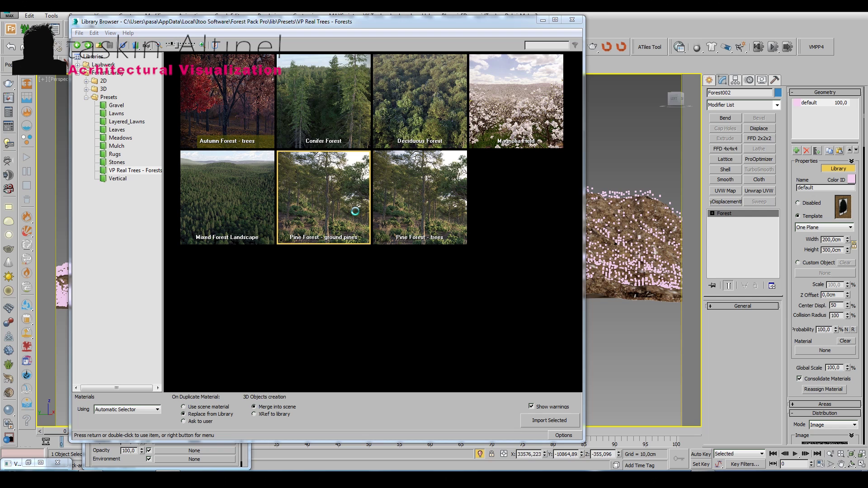
{"action": "key", "text": "c"}
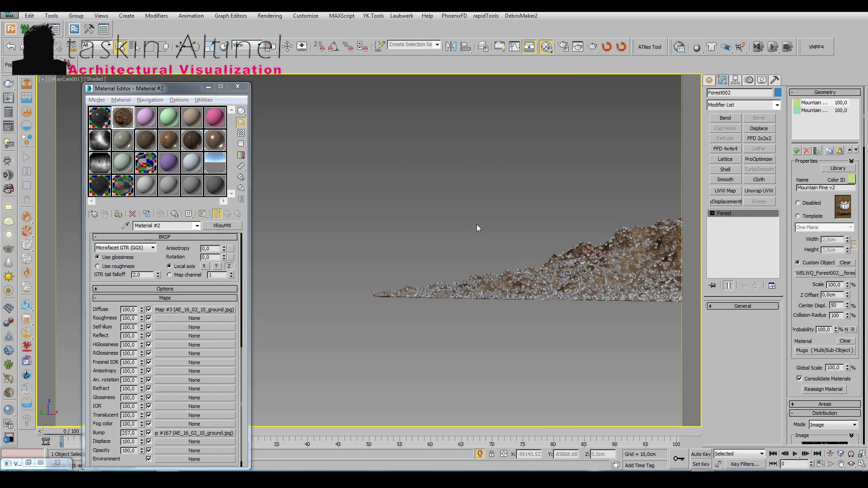
Set tint random strength to 100, then 70, with dark olive Tint Color 2, and V-Ray-optimize materials
{"action": "right_click", "coordinate": [805, 245]}
{"action": "left_click", "coordinate": [802, 360]}
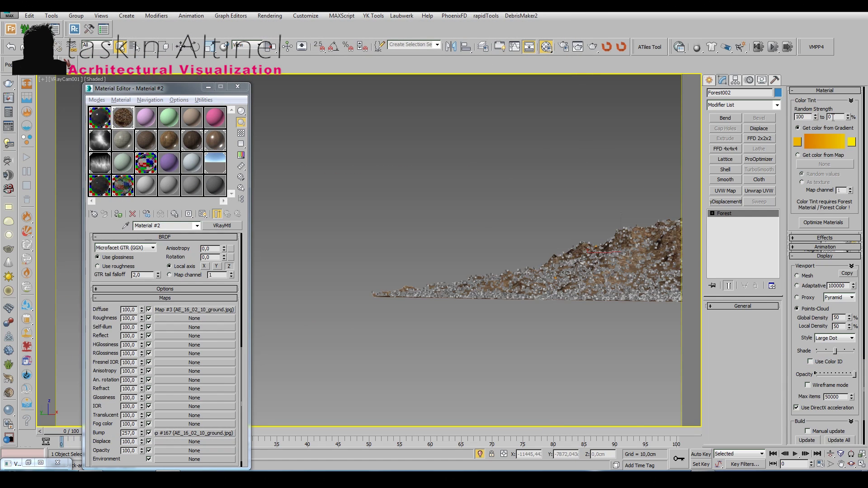
{"action": "type", "text": "100"}
{"action": "key", "text": "Return"}
{"action": "left_click", "coordinate": [852, 142]}
{"action": "left_click", "coordinate": [200, 115]}
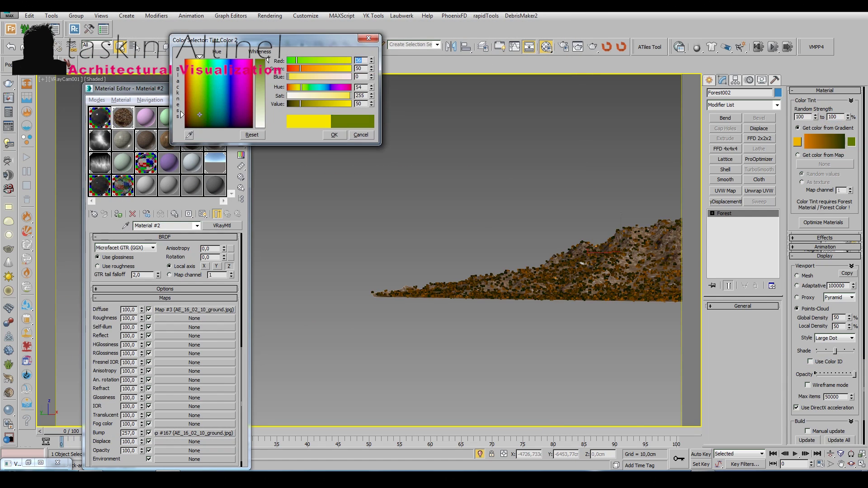
{"action": "left_click", "coordinate": [345, 135]}
{"action": "type", "text": "70"}
{"action": "key", "text": "Return"}
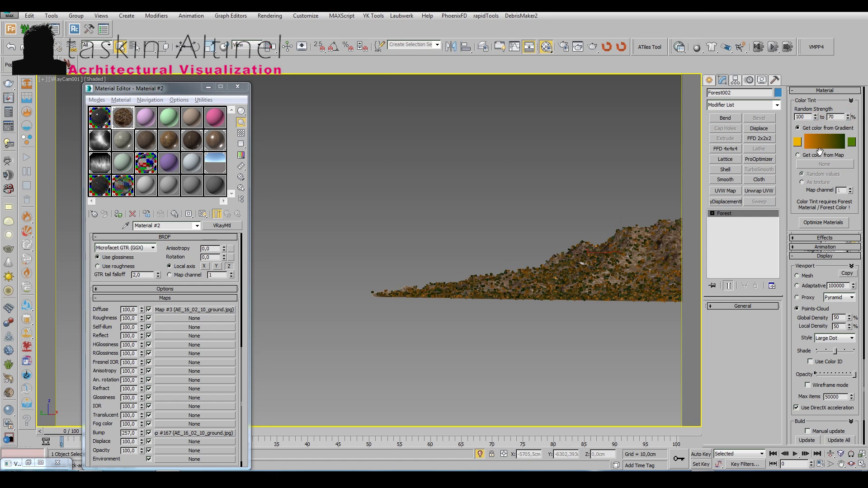
{"action": "left_click", "coordinate": [823, 223]}
{"action": "left_click", "coordinate": [431, 308]}
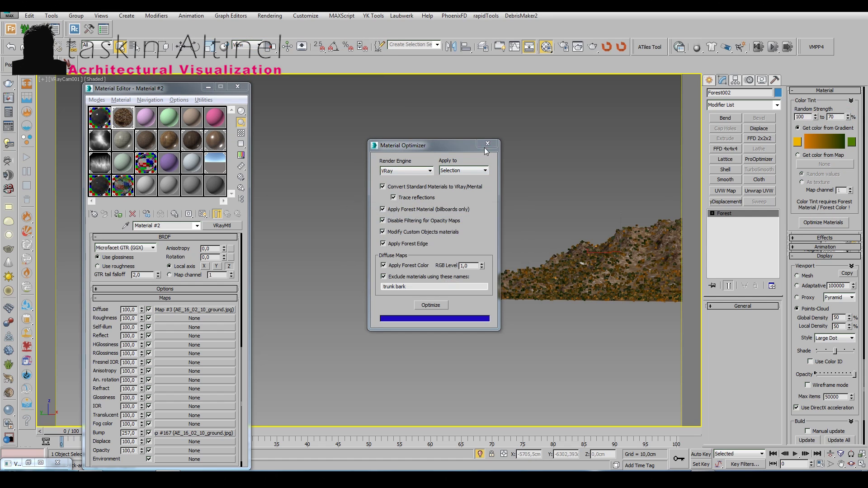
Switch Forest002's distribution pattern to Patches 2 and render the camera view
{"action": "scroll", "coordinate": [805, 183], "scroll_direction": "up", "scroll_amount": 5}
{"action": "right_click", "coordinate": [805, 183]}
{"action": "left_click", "coordinate": [813, 182]}
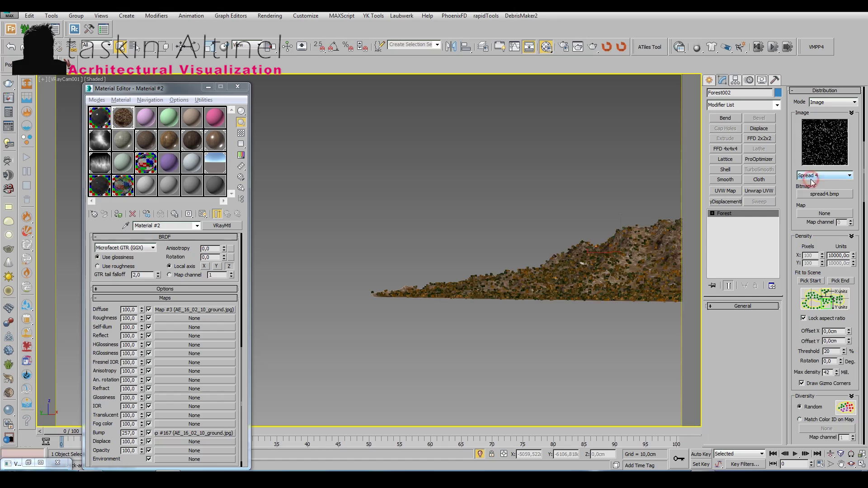
{"action": "left_click", "coordinate": [825, 176]}
{"action": "left_click", "coordinate": [814, 189]}
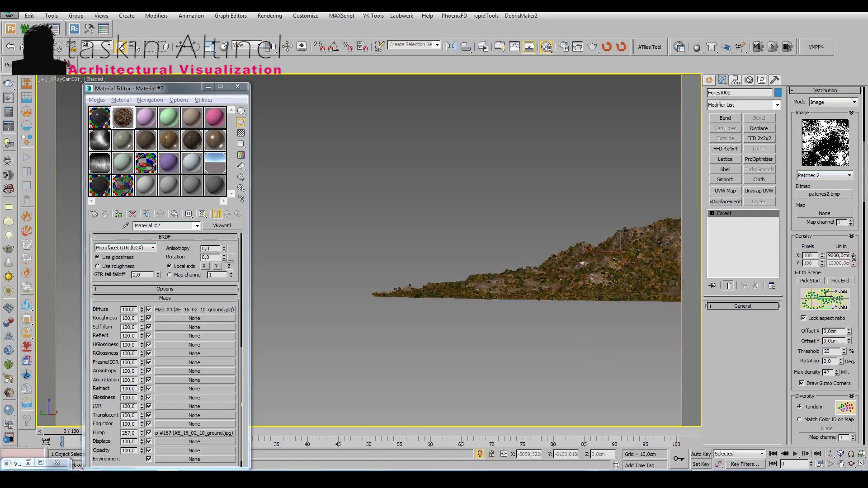
{"action": "right_click", "coordinate": [783, 240]}
{"action": "left_click", "coordinate": [827, 348]}
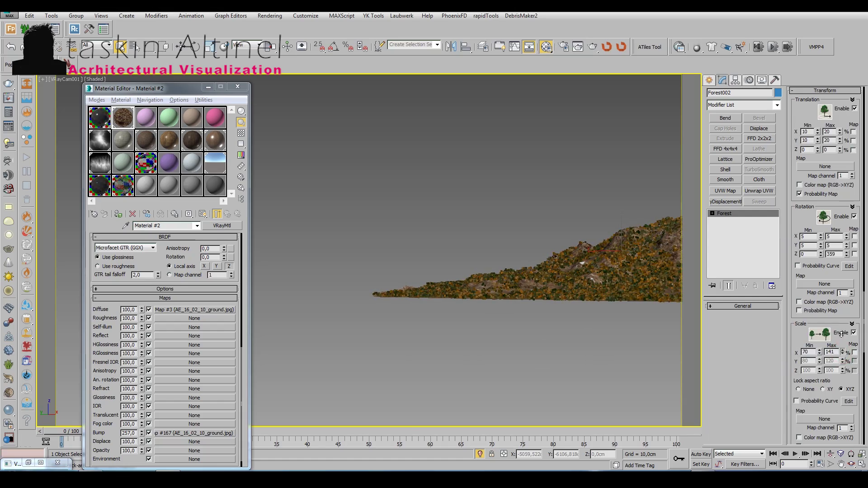
{"action": "key", "text": "shift+q"}
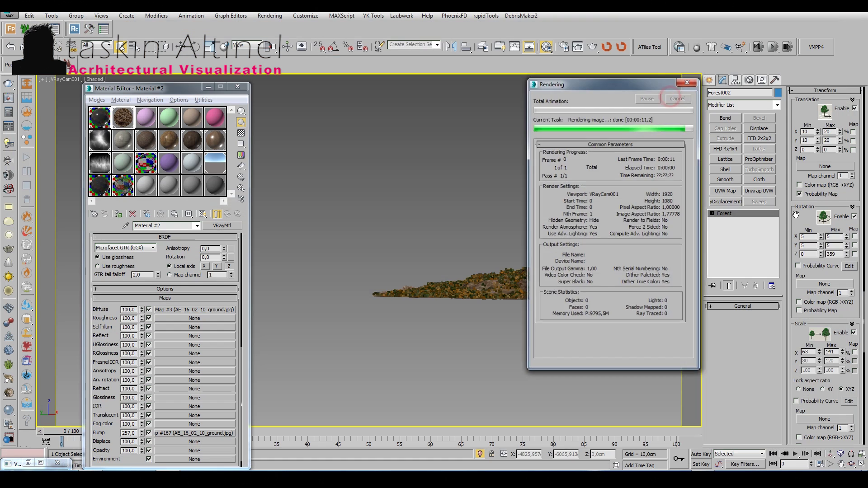
Restrict Forest002's trees to a limited slope range in the Surfaces settings
{"action": "right_click", "coordinate": [808, 226]}
{"action": "left_click", "coordinate": [807, 227]}
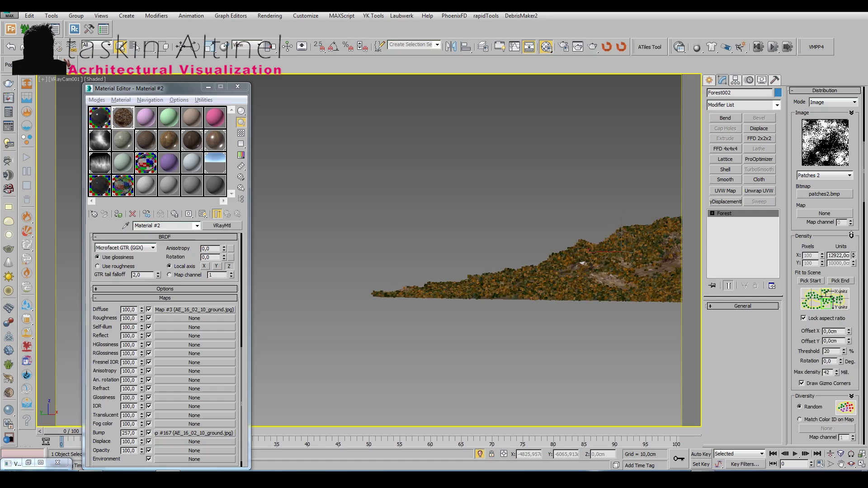
{"action": "left_click_drag", "start_coordinate": [810, 284], "coordinate": [808, 332]}
{"action": "scroll", "coordinate": [816, 282], "scroll_direction": "down", "scroll_amount": 1}
{"action": "left_click", "coordinate": [850, 331]}
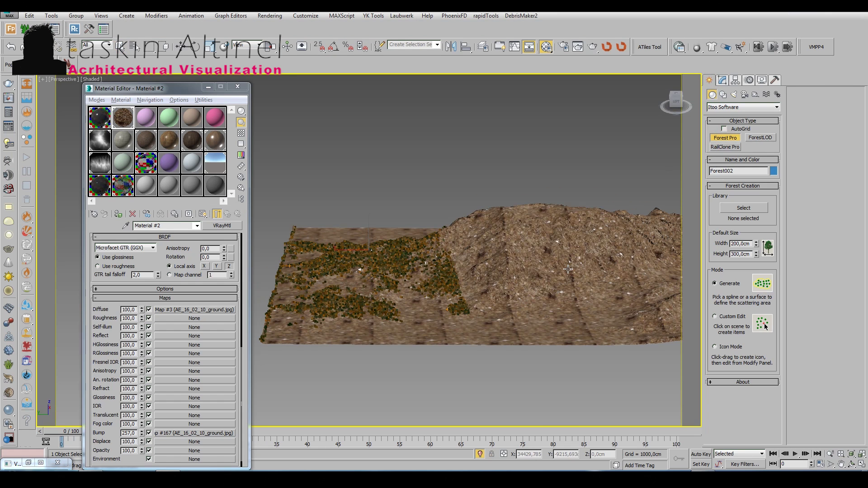
Pick the Conifer Forest preset from the VP Real Trees - Forests library for Forest003
{"action": "left_click", "coordinate": [821, 168]}
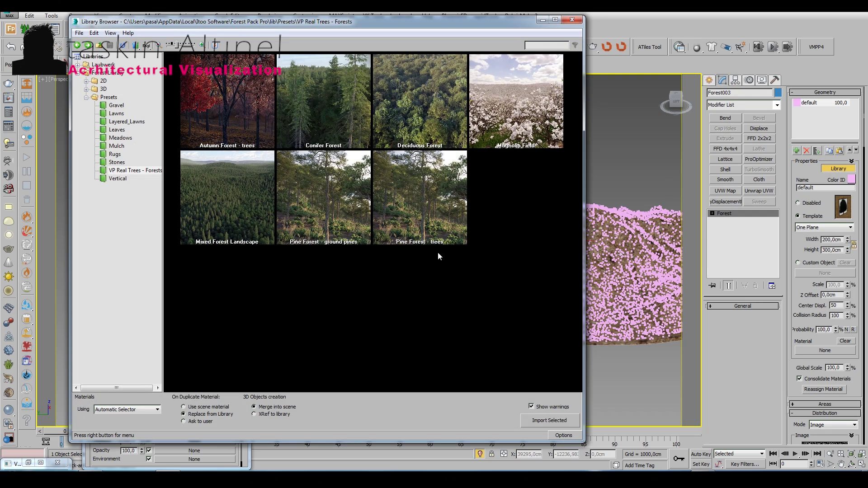
{"action": "left_click", "coordinate": [246, 196]}
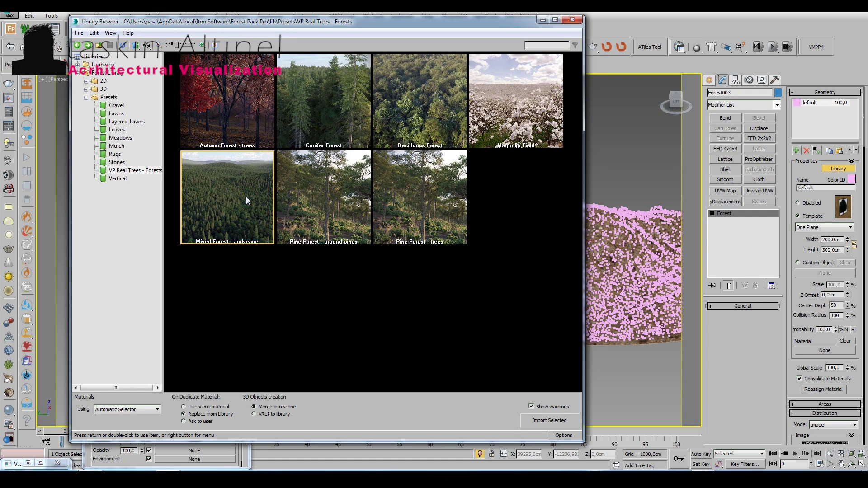
{"action": "left_click", "coordinate": [330, 112]}
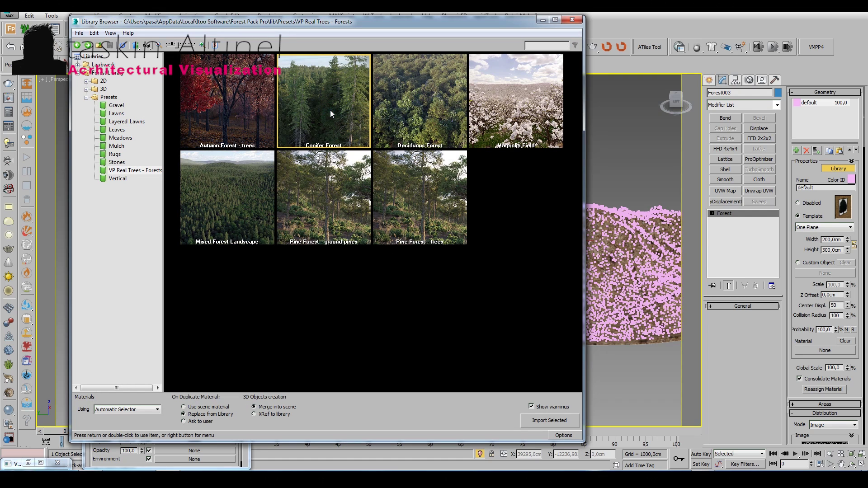
{"action": "double_click", "coordinate": [331, 113]}
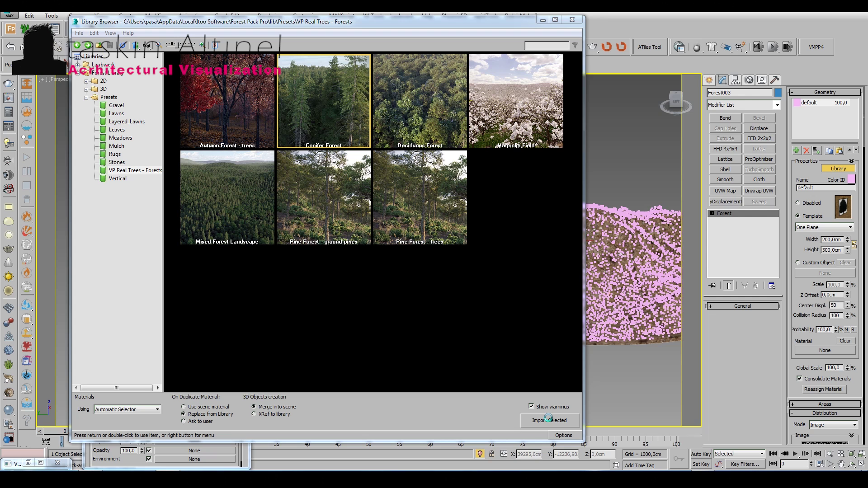
Import the Conifer Forest preset and set Patches 2 distribution with an adjusted pattern size
{"action": "key", "text": "Return"}
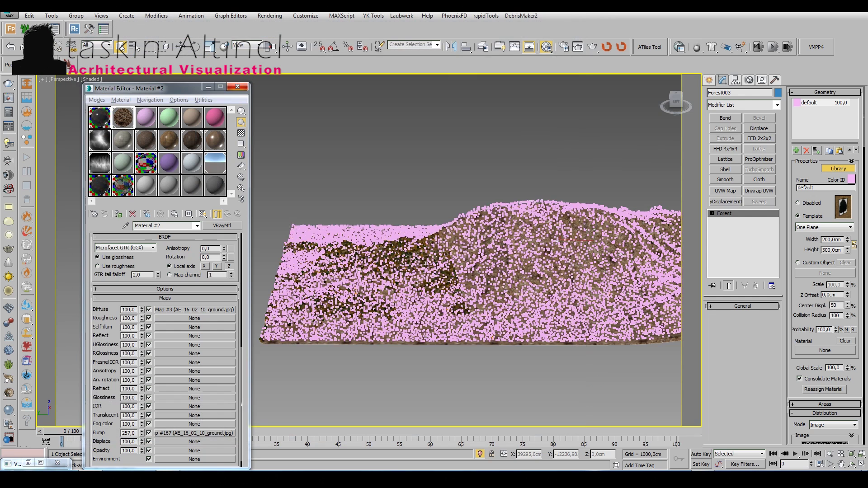
{"action": "right_click", "coordinate": [805, 165]}
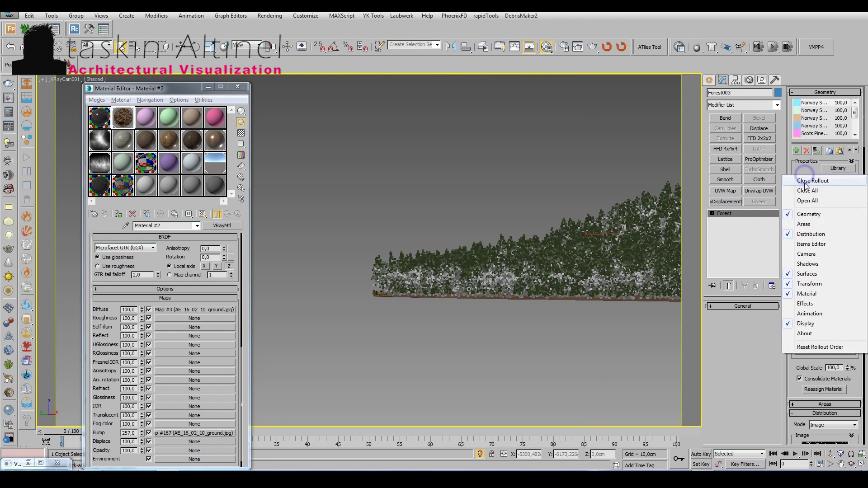
{"action": "left_click", "coordinate": [813, 236]}
{"action": "left_click", "coordinate": [821, 175]}
{"action": "scroll", "coordinate": [822, 174], "scroll_direction": "up", "scroll_amount": 4}
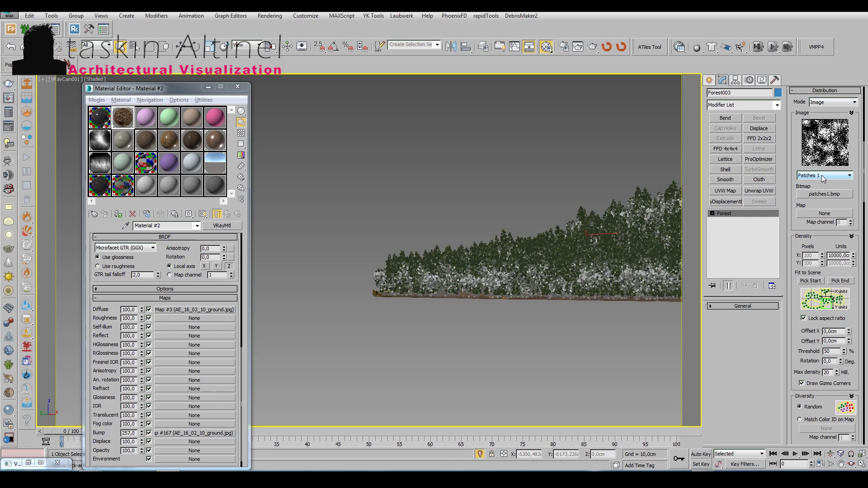
{"action": "mouse_move", "coordinate": [853, 259]}
{"action": "left_mouse_down"}
{"action": "mouse_move", "coordinate": [848, 294]}
{"action": "mouse_move", "coordinate": [843, 245]}
{"action": "left_mouse_up"}
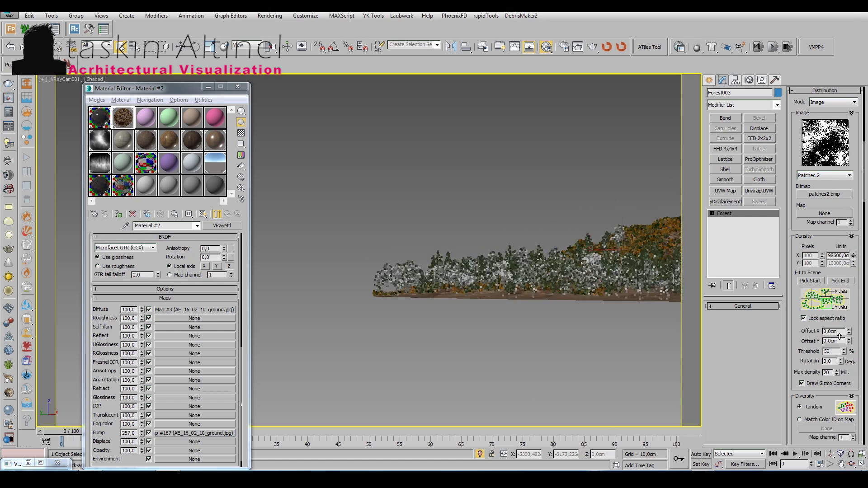
Set Forest003's tree scale to min 20 and max 60, then render with V-Ray
{"action": "right_click", "coordinate": [795, 301]}
{"action": "left_click", "coordinate": [812, 227]}
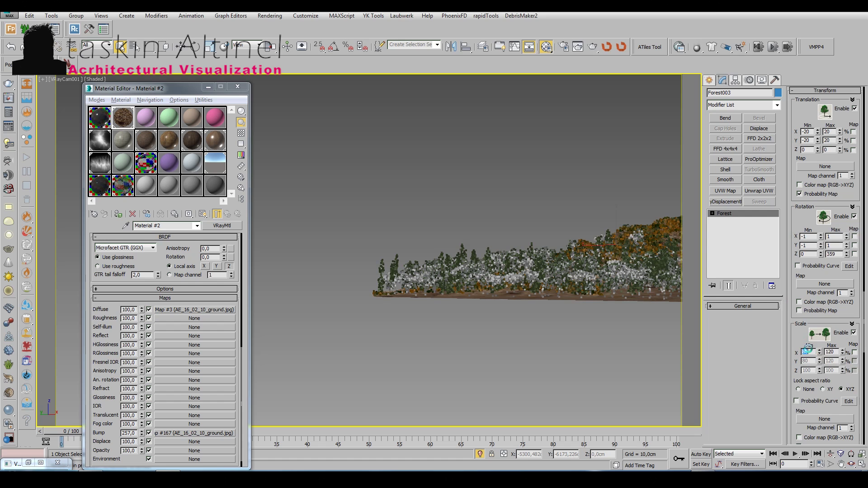
{"action": "type", "text": "20"}
{"action": "left_click", "coordinate": [834, 352]}
{"action": "type", "text": "60"}
{"action": "key", "text": "Return"}
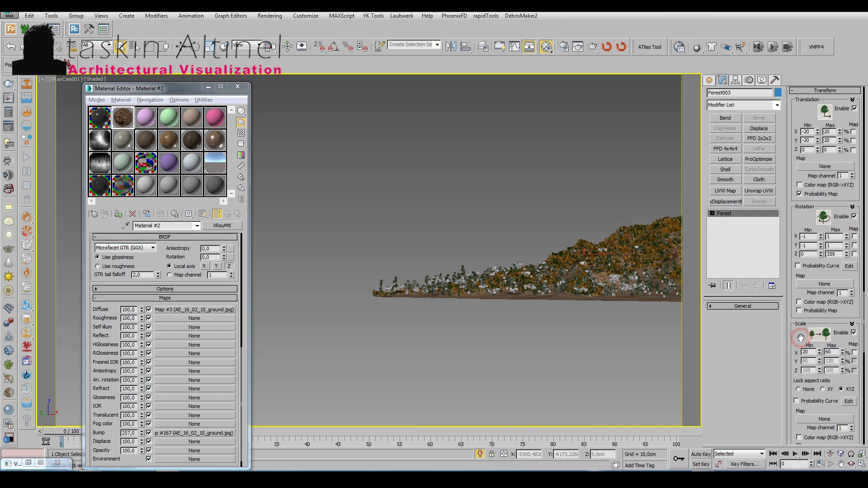
{"action": "right_click", "coordinate": [812, 222]}
{"action": "left_click", "coordinate": [811, 280]}
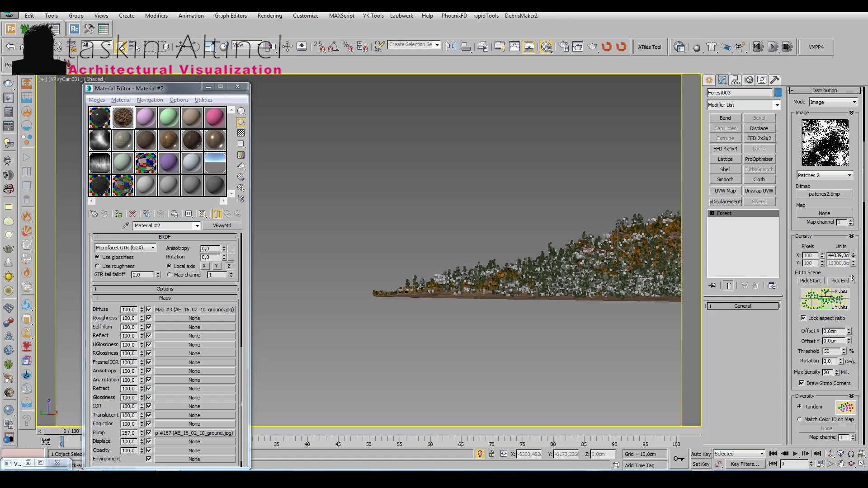
{"action": "left_click", "coordinate": [592, 47]}
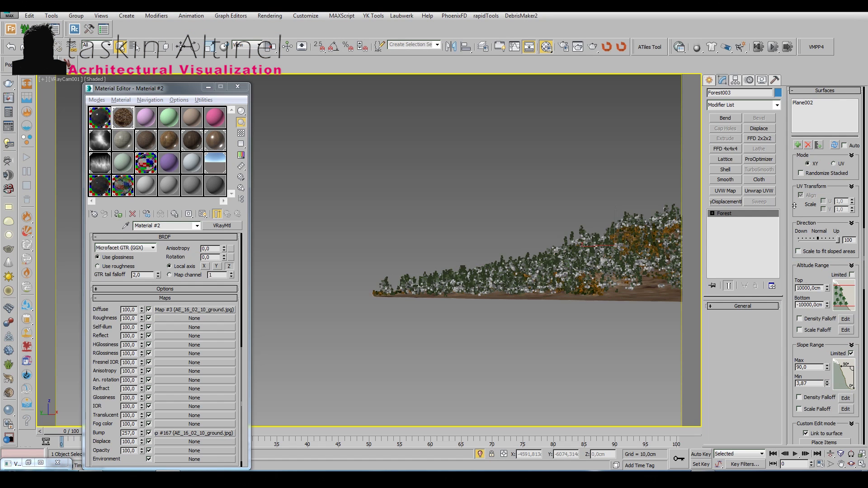
{"action": "key", "text": "shift+q"}
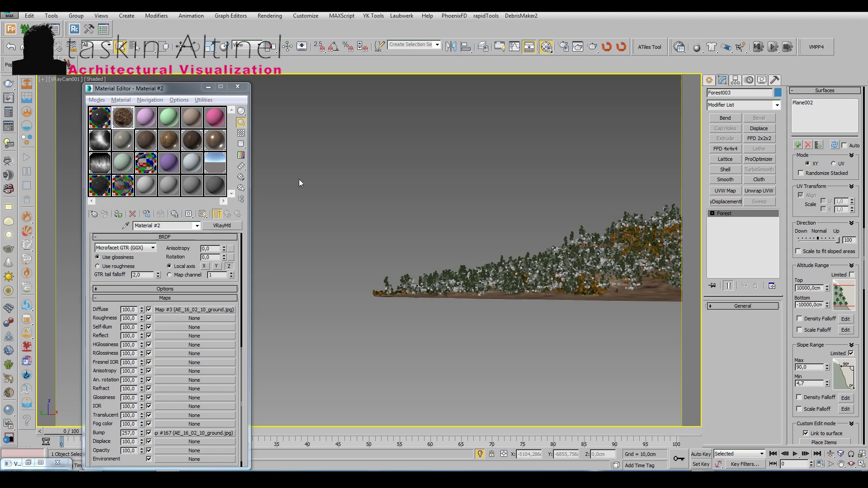
Unhide the mountain terrains and add the blue mountain terrain as a Forest002 surface
{"action": "right_click", "coordinate": [430, 218]}
{"action": "left_click", "coordinate": [389, 216]}
{"action": "middle_click_drag", "start_coordinate": [389, 216], "coordinate": [502, 216], "text": "alt"}
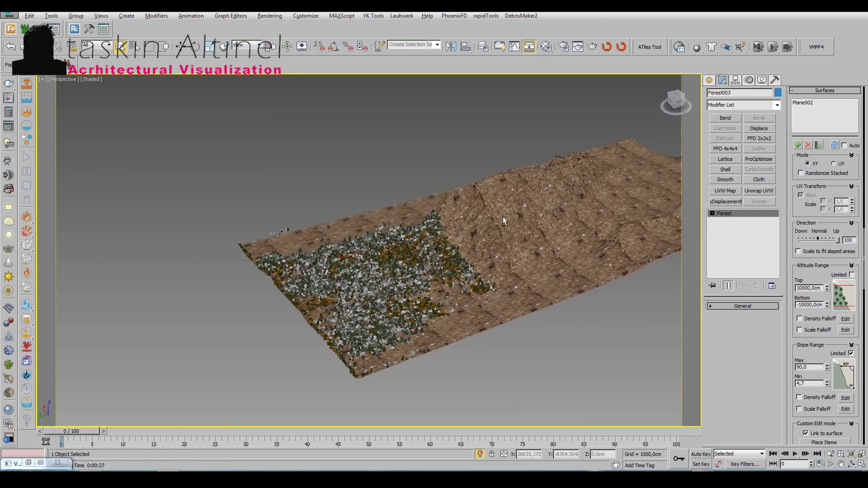
{"action": "right_click", "coordinate": [503, 217]}
{"action": "left_click", "coordinate": [506, 179]}
{"action": "scroll", "coordinate": [304, 200], "scroll_direction": "down", "scroll_amount": 3}
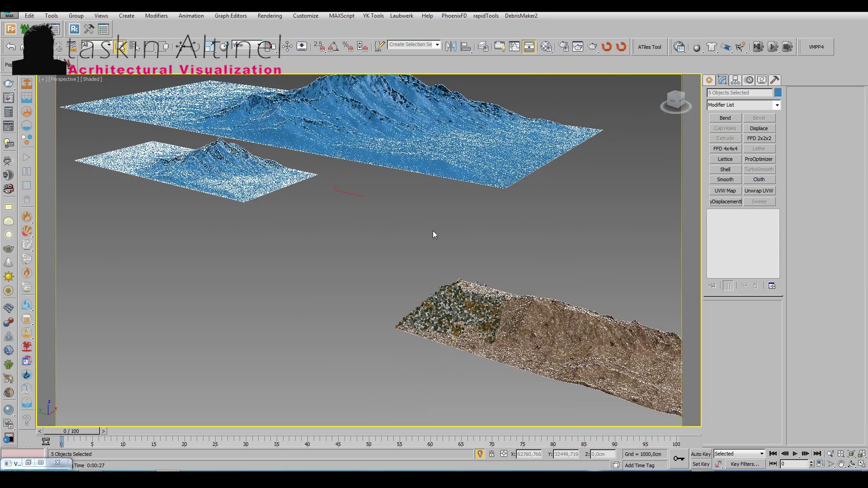
{"action": "left_click", "coordinate": [452, 316]}
{"action": "left_click", "coordinate": [798, 145]}
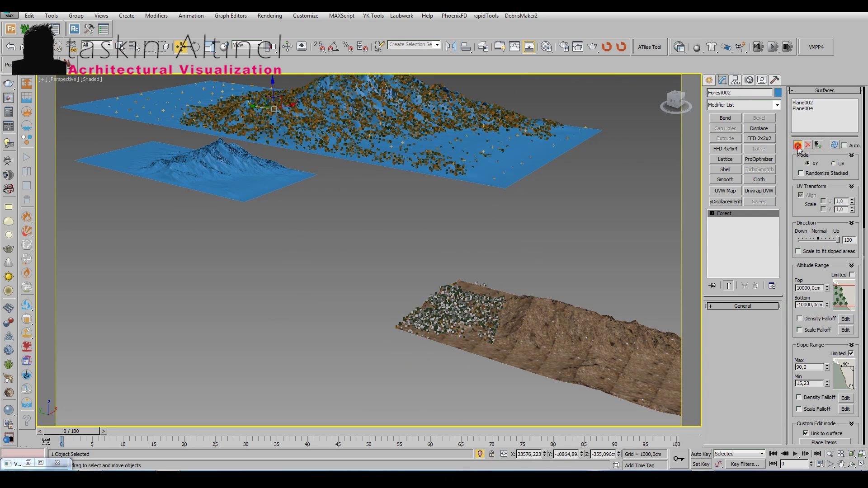
Assign the ground material to the upper planes and start a VRayCam001 test render
{"action": "key", "text": "m"}
{"action": "right_click", "coordinate": [746, 217]}
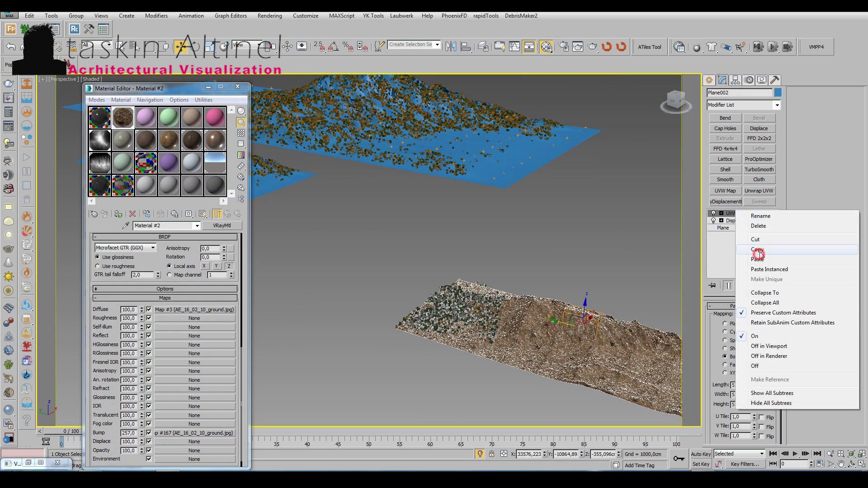
{"action": "left_click", "coordinate": [271, 186]}
{"action": "right_click", "coordinate": [746, 217]}
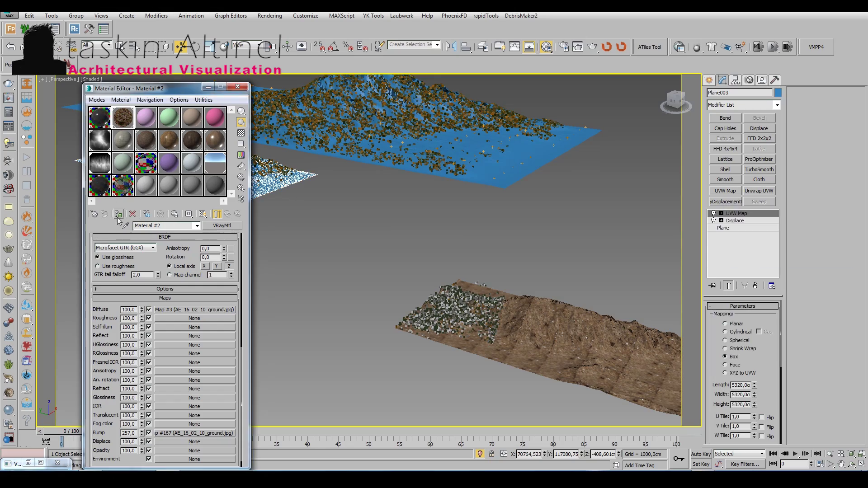
{"action": "left_click", "coordinate": [326, 210]}
{"action": "key", "text": "c"}
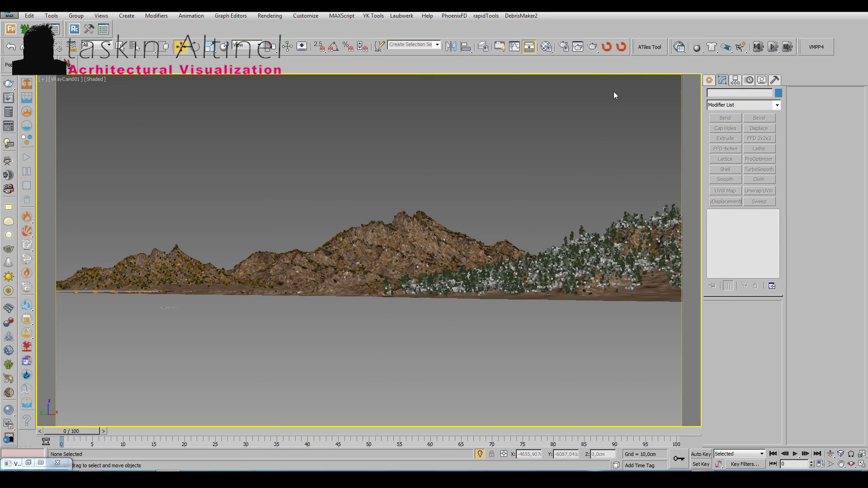
{"action": "key", "text": "shift+q"}
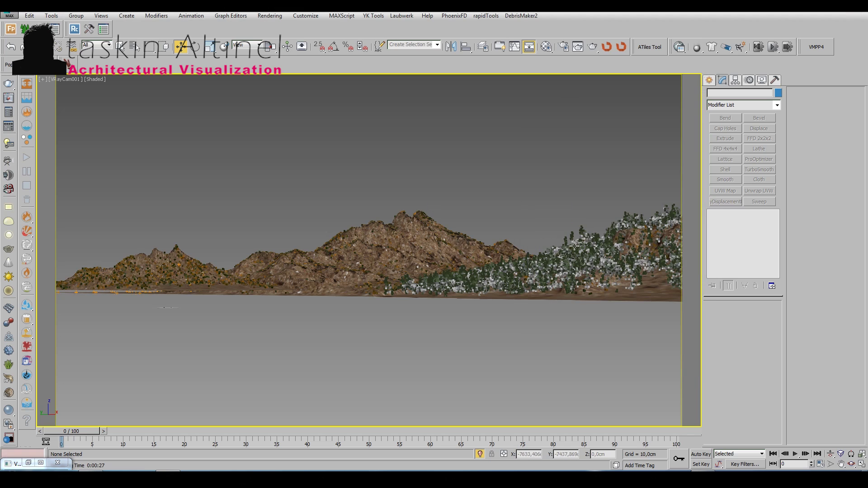
Add Plane004 and Plane003 as Forest003 surfaces and render the camera view
{"action": "left_click", "coordinate": [575, 245]}
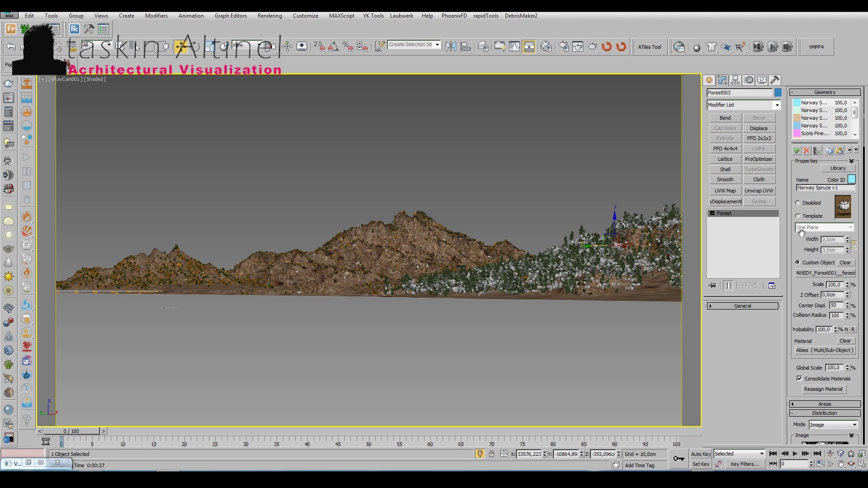
{"action": "right_click", "coordinate": [808, 332]}
{"action": "left_click", "coordinate": [411, 230]}
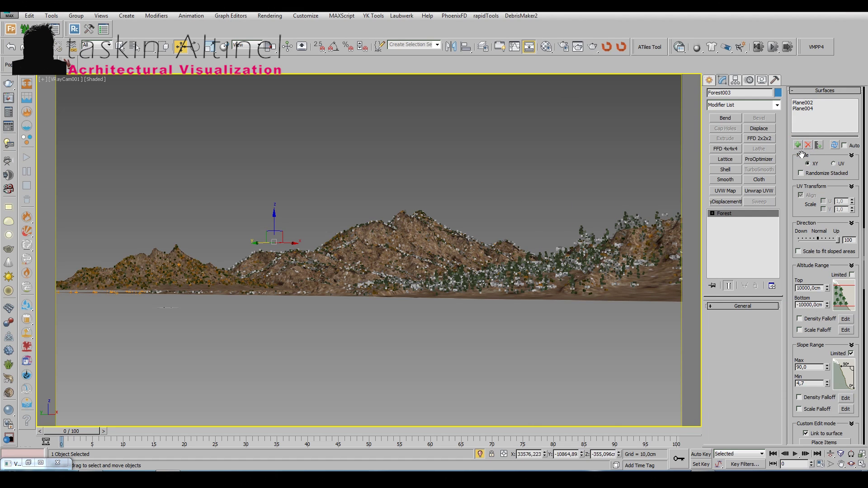
{"action": "left_click", "coordinate": [176, 253]}
{"action": "left_click", "coordinate": [592, 47]}
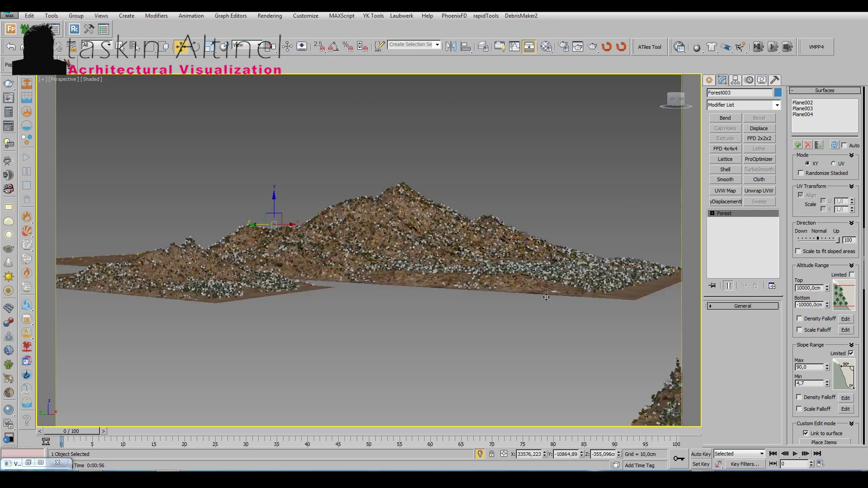
{"action": "middle_click_drag", "start_coordinate": [546, 297], "coordinate": [543, 271], "text": "alt"}
Unhide all hidden objects in the scene
{"action": "scroll", "coordinate": [543, 271], "scroll_direction": "down", "scroll_amount": 3}
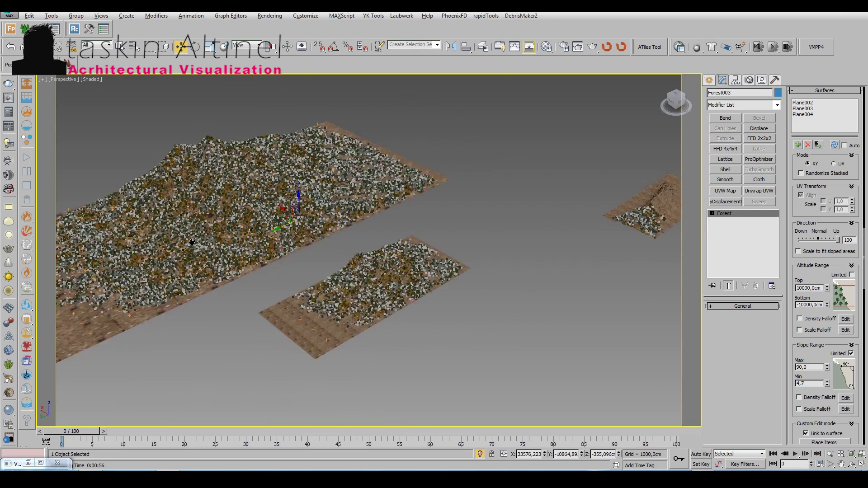
{"action": "left_click", "coordinate": [629, 237]}
{"action": "middle_click_drag", "start_coordinate": [629, 238], "coordinate": [463, 267]}
{"action": "scroll", "coordinate": [463, 266], "scroll_direction": "up", "scroll_amount": 3}
{"action": "key", "text": "ctrl+d"}
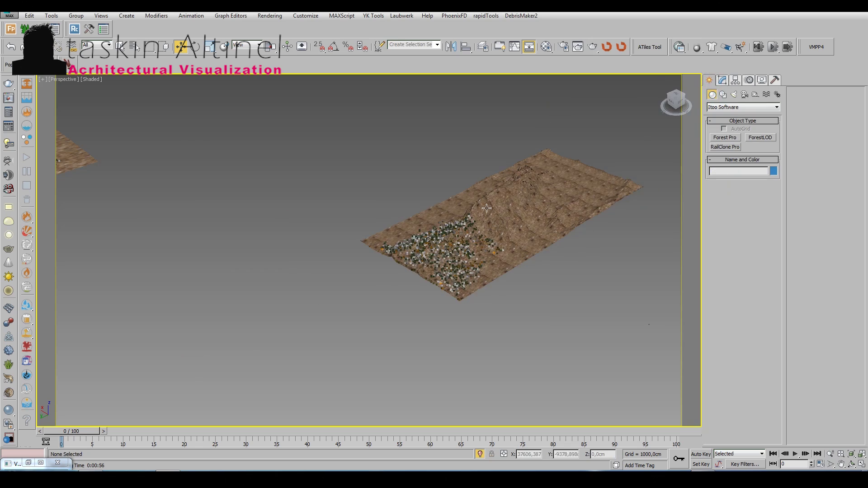
{"action": "scroll", "coordinate": [413, 240], "scroll_direction": "down", "scroll_amount": 4}
{"action": "middle_click_drag", "start_coordinate": [413, 240], "coordinate": [462, 256], "text": "alt"}
{"action": "right_click", "coordinate": [462, 256]}
{"action": "left_click", "coordinate": [470, 216]}
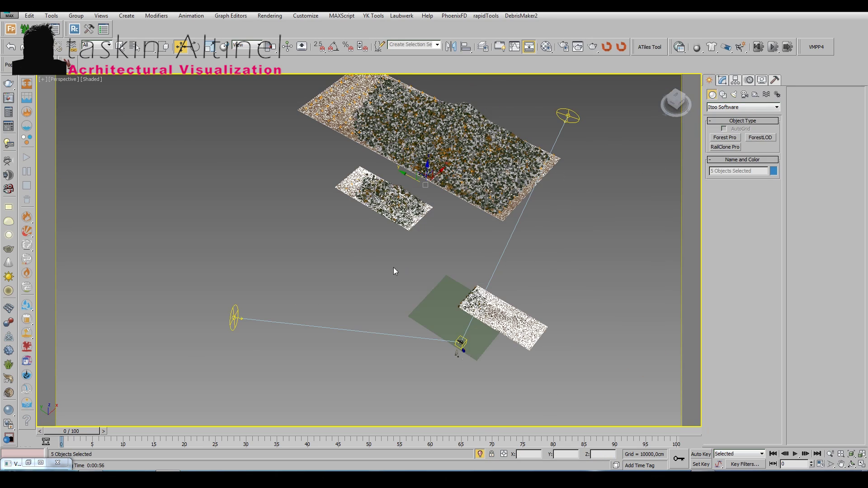
Unhide the terrain and select Plane001 in the maximized side view
{"action": "key", "text": "alt+w"}
{"action": "right_click", "coordinate": [485, 282]}
{"action": "left_click", "coordinate": [498, 217]}
{"action": "key", "text": "c"}
{"action": "key", "text": "alt+w"}
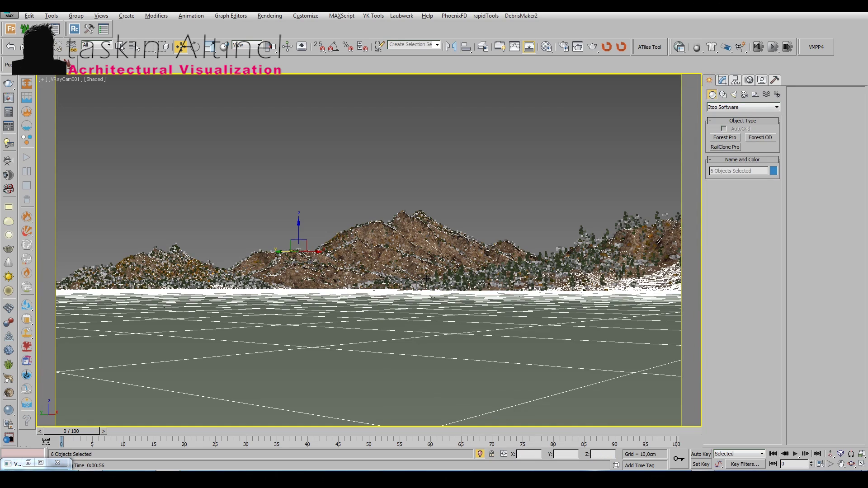
{"action": "key", "text": "alt+w"}
{"action": "left_click", "coordinate": [264, 341]}
{"action": "key", "text": "alt+w"}
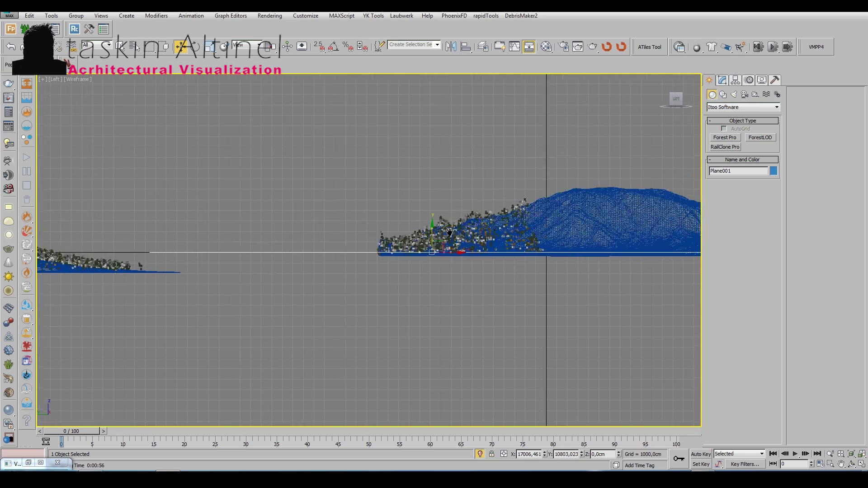
{"action": "middle_click_drag", "start_coordinate": [316, 267], "coordinate": [549, 267]}
Copy Plane001 as Plane006, enlarge it far beyond the terrain, and give it the ground material
{"action": "key", "text": "ctrl+v"}
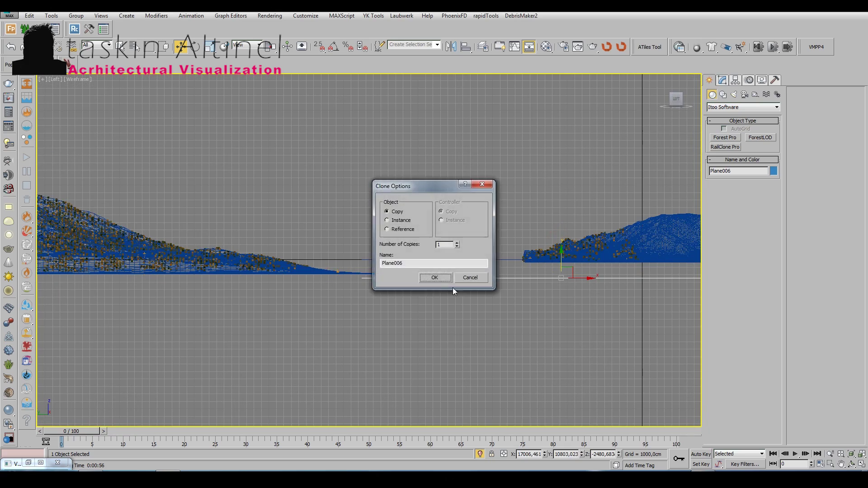
{"action": "key", "text": "Return"}
{"action": "key", "text": "t"}
{"action": "left_click_drag", "start_coordinate": [770, 327], "coordinate": [771, 298]}
{"action": "left_click_drag", "start_coordinate": [771, 341], "coordinate": [773, 358]}
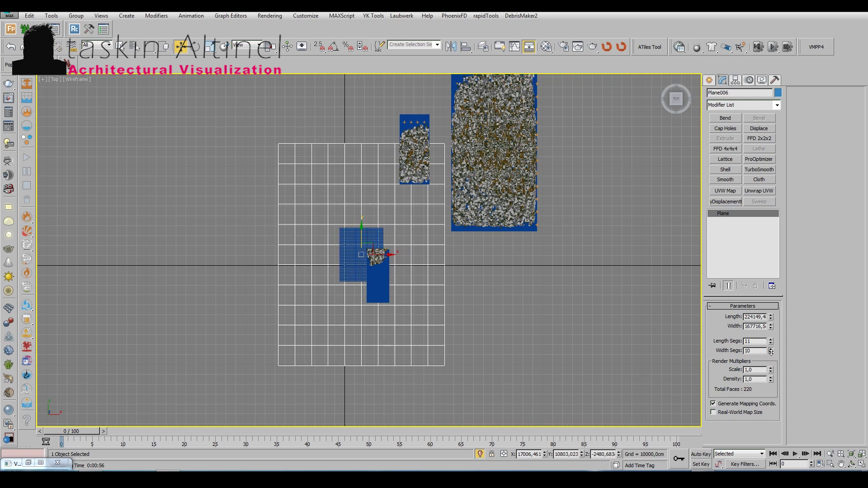
{"action": "left_click_drag", "start_coordinate": [771, 326], "coordinate": [771, 299]}
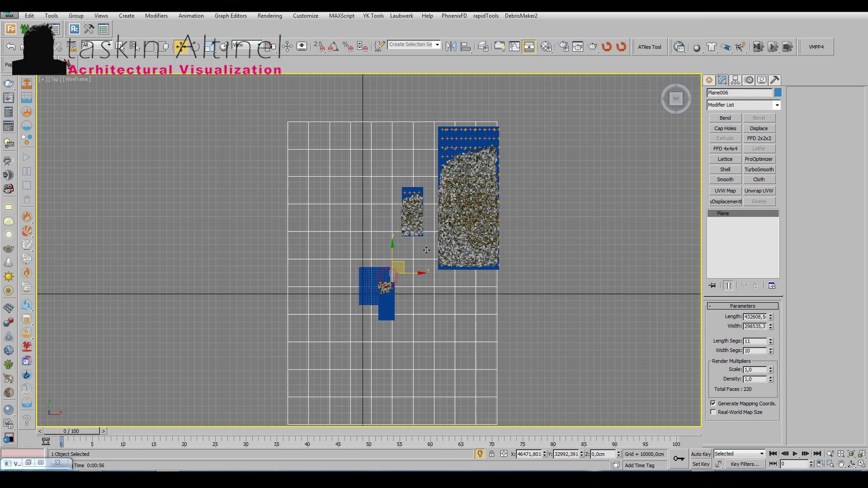
{"action": "key", "text": "c"}
{"action": "left_click", "coordinate": [546, 47]}
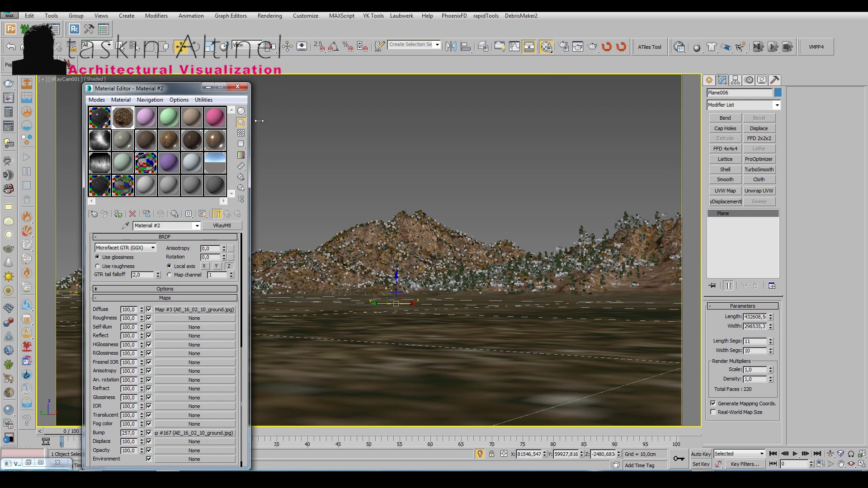
{"action": "left_click", "coordinate": [545, 47]}
{"action": "left_click", "coordinate": [592, 47]}
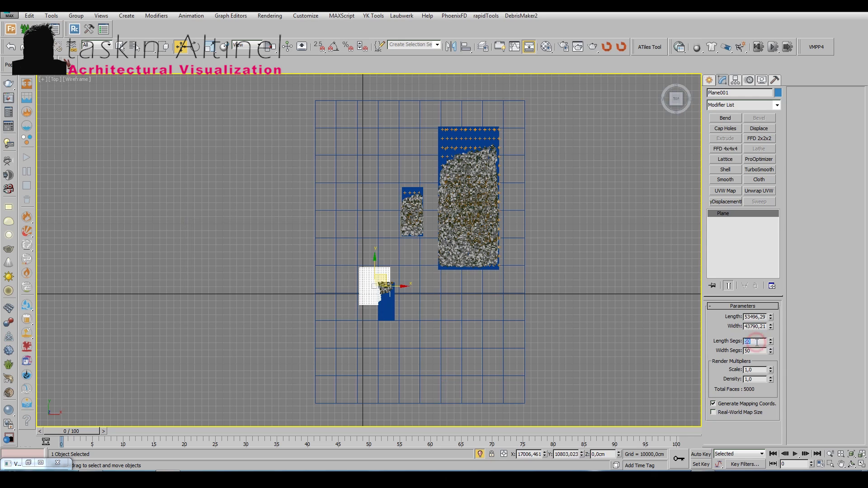
Scale up and move Plane001 over the mountains, then start a camera test render
{"action": "scroll", "coordinate": [437, 299], "scroll_direction": "down", "scroll_amount": 3}
{"action": "left_click_drag", "start_coordinate": [389, 266], "coordinate": [417, 231]}
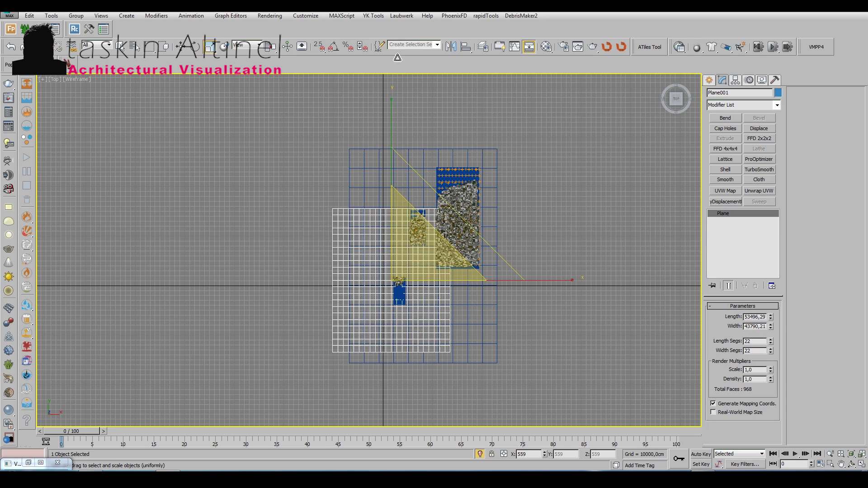
{"action": "right_click", "coordinate": [417, 229]}
{"action": "left_click", "coordinate": [434, 235]}
{"action": "left_click_drag", "start_coordinate": [421, 260], "coordinate": [439, 268]}
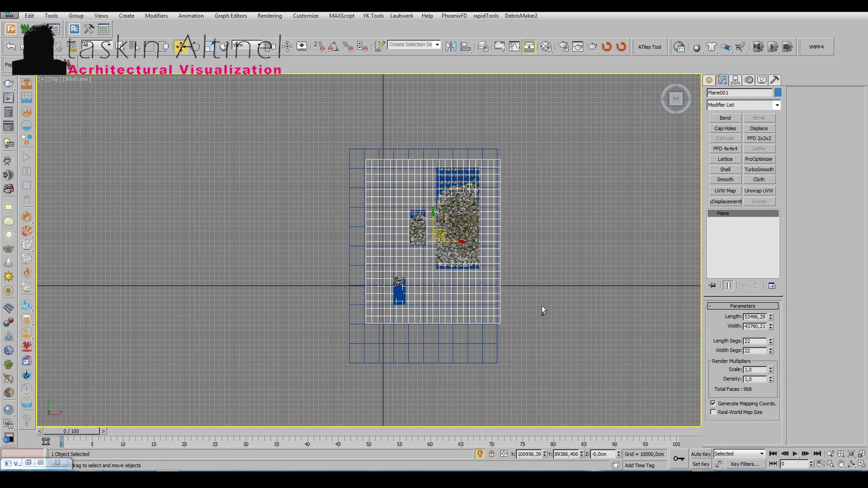
{"action": "key", "text": "c"}
{"action": "key", "text": "shift+q"}
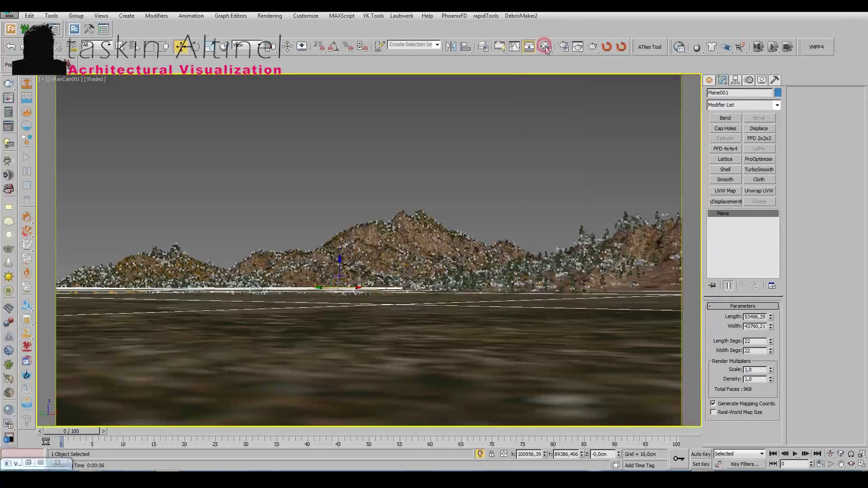
Review Material #20's Noise bump map settings and render the camera view
{"action": "left_click", "coordinate": [126, 187]}
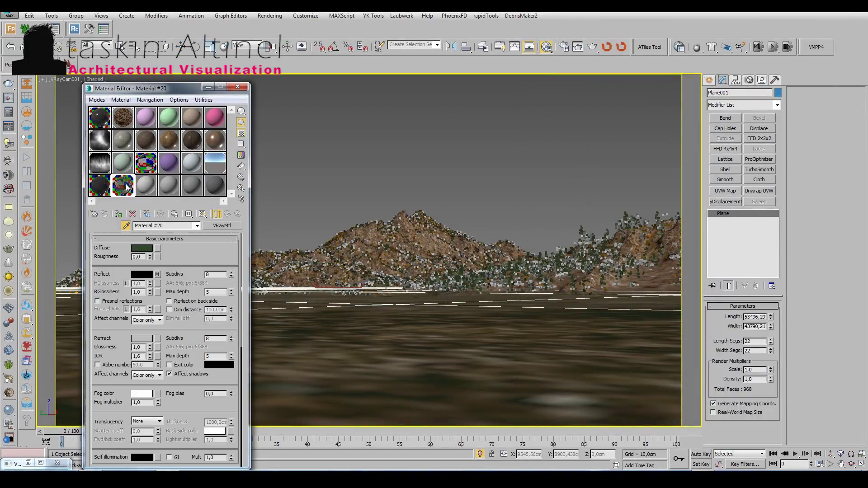
{"action": "scroll", "coordinate": [178, 401], "scroll_direction": "down", "scroll_amount": 6}
{"action": "scroll", "coordinate": [179, 402], "scroll_direction": "down", "scroll_amount": 4}
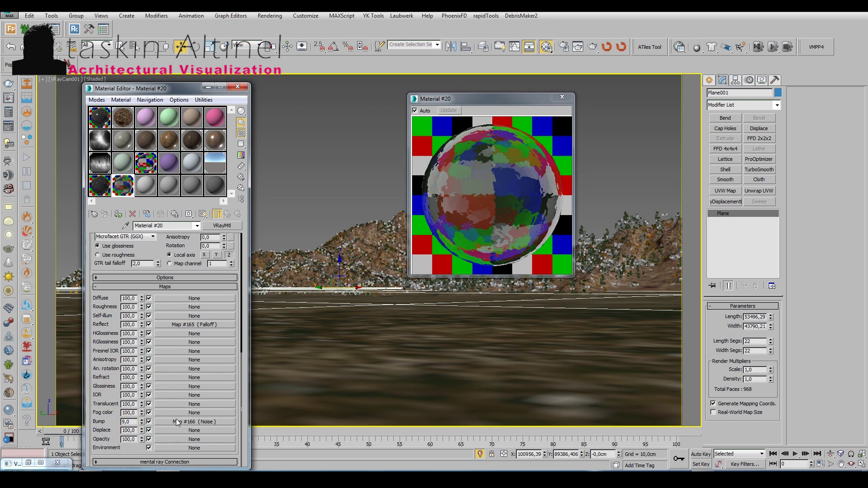
{"action": "left_click", "coordinate": [195, 422]}
{"action": "left_click", "coordinate": [562, 96]}
{"action": "key", "text": "shift+q"}
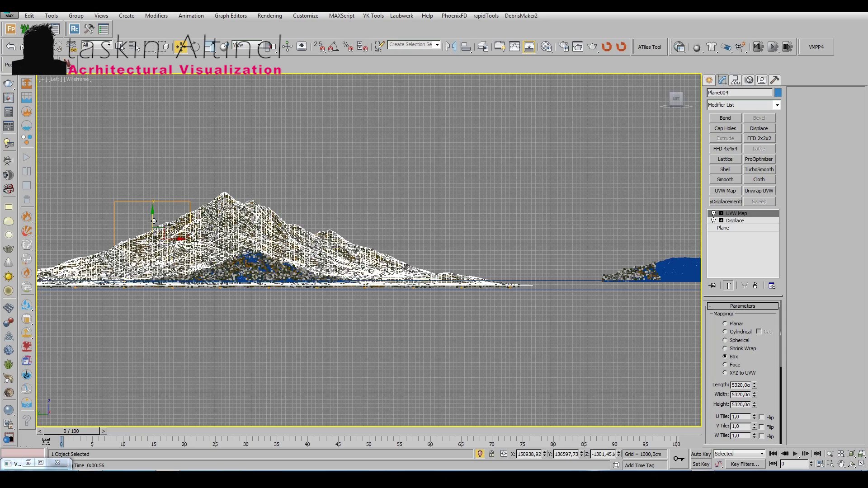
Select Forest003, then Plane003 in the side view
{"action": "left_click", "coordinate": [536, 260]}
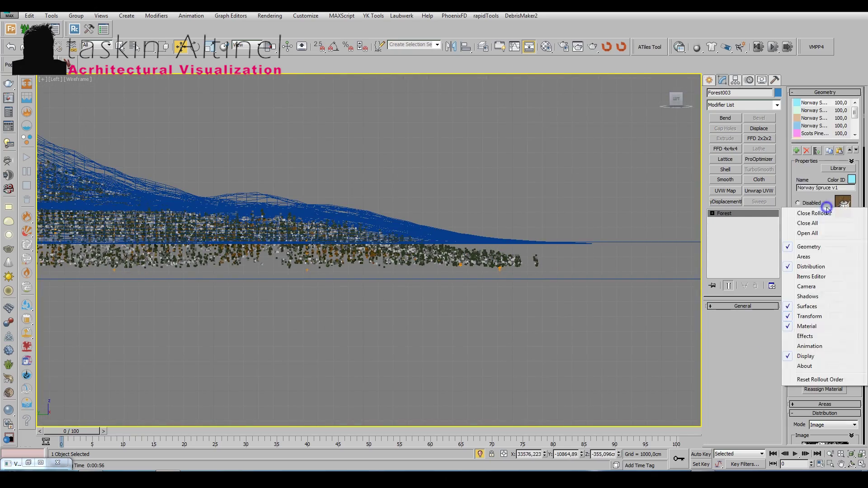
{"action": "left_click", "coordinate": [485, 271]}
{"action": "scroll", "coordinate": [484, 271], "scroll_direction": "up", "scroll_amount": 3}
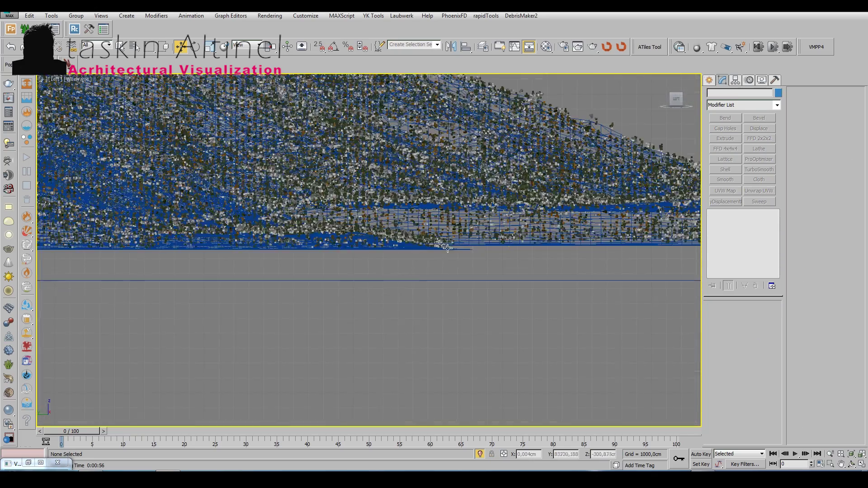
{"action": "middle_click_drag", "start_coordinate": [484, 271], "coordinate": [367, 278]}
{"action": "scroll", "coordinate": [368, 278], "scroll_direction": "down", "scroll_amount": 2}
{"action": "left_click", "coordinate": [207, 270]}
{"action": "scroll", "coordinate": [207, 271], "scroll_direction": "up", "scroll_amount": 3}
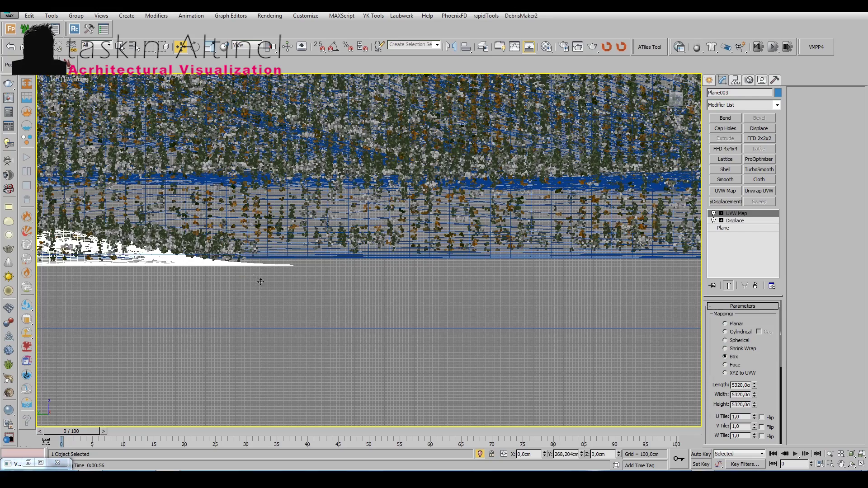
{"action": "scroll", "coordinate": [308, 277], "scroll_direction": "up", "scroll_amount": 1}
{"action": "scroll", "coordinate": [452, 270], "scroll_direction": "down", "scroll_amount": 3}
Start and cancel a camera render, orbit the perspective view, then open a recent scene
{"action": "key", "text": "c"}
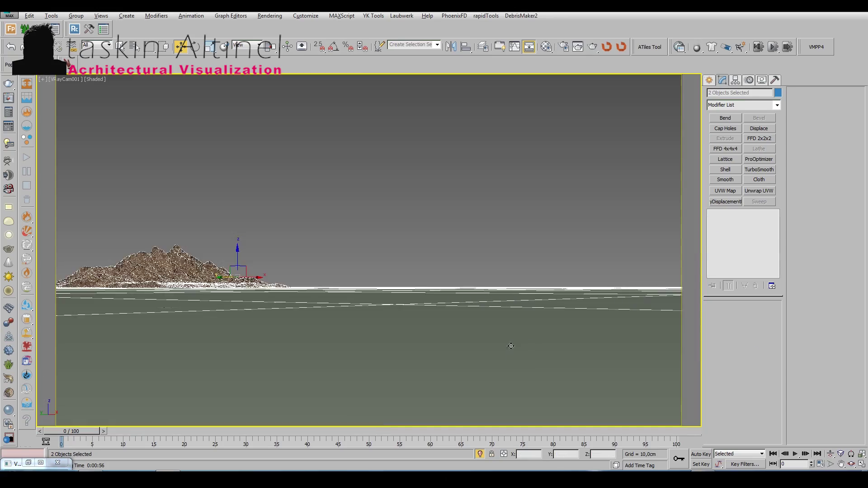
{"action": "key", "text": "shift+q"}
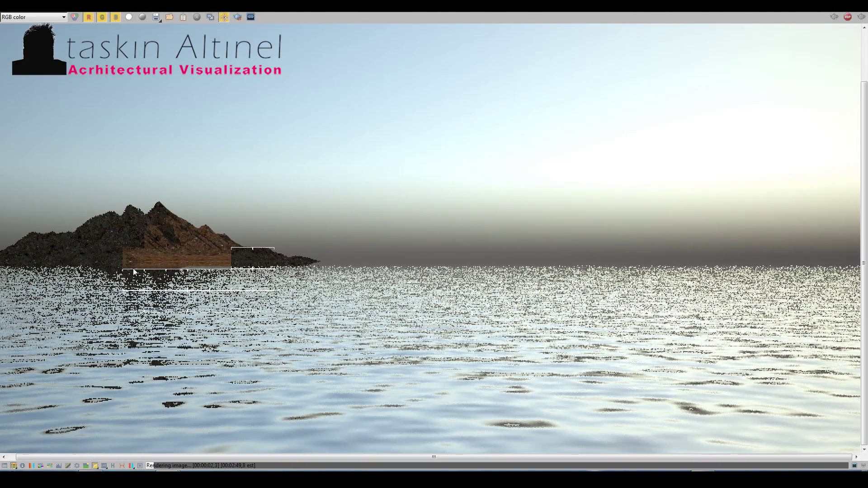
{"action": "key", "text": "Escape"}
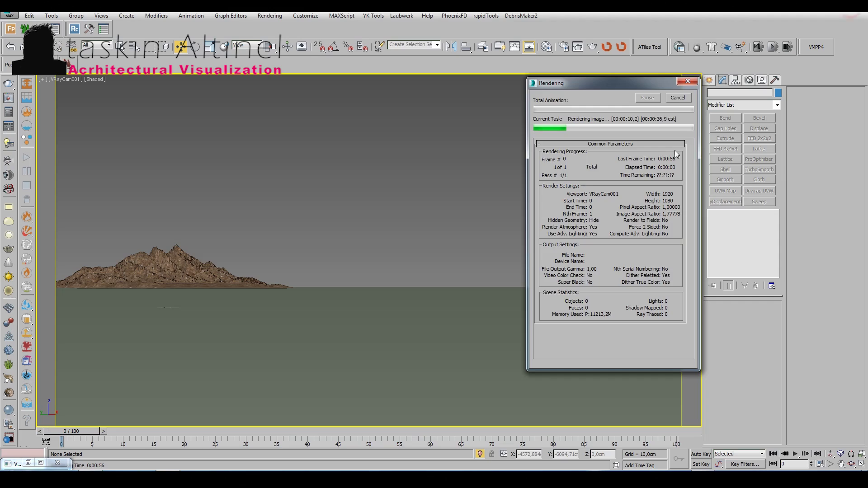
{"action": "key", "text": "p"}
{"action": "middle_click_drag", "start_coordinate": [530, 200], "coordinate": [397, 291], "text": "alt"}
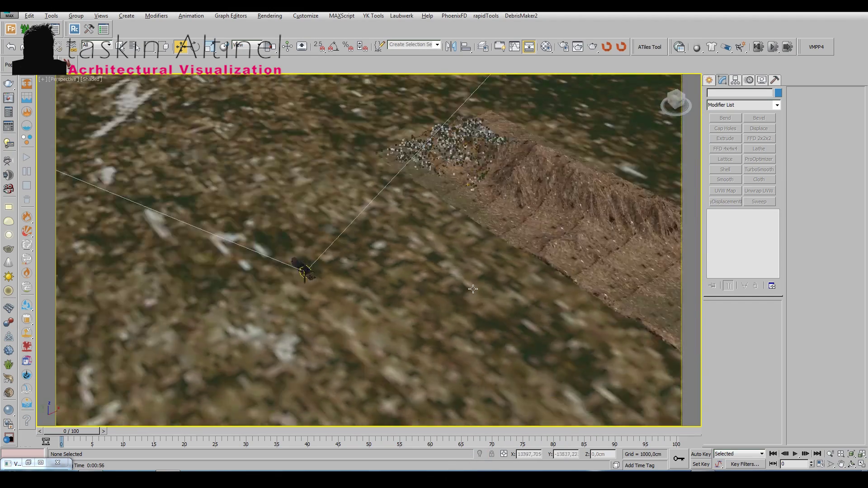
{"action": "right_click", "coordinate": [460, 260]}
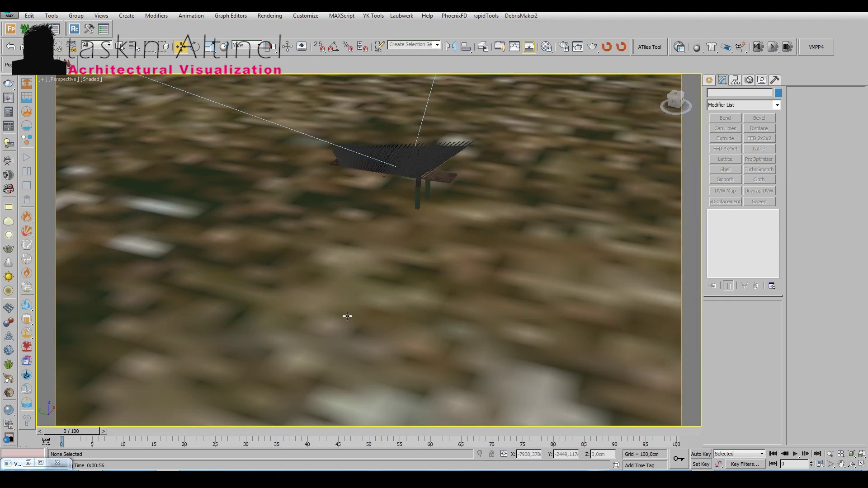
{"action": "key", "text": "c"}
{"action": "left_click", "coordinate": [10, 16]}
{"action": "left_click", "coordinate": [474, 286]}
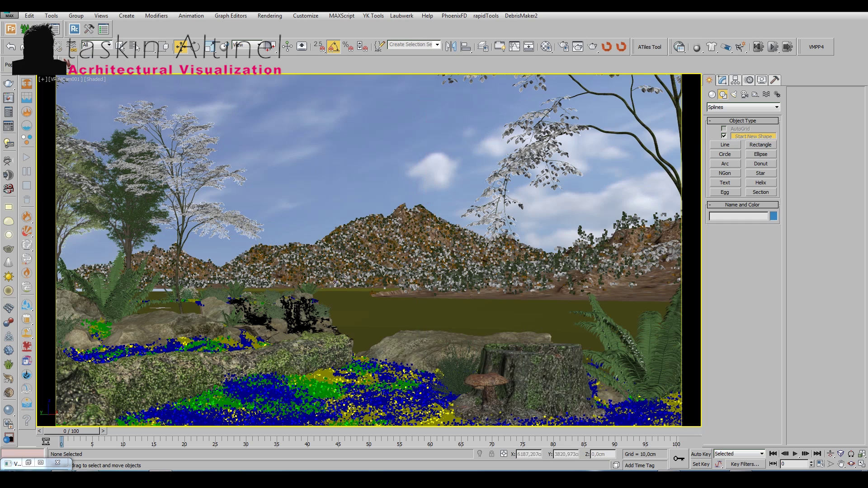
Unhide all objects in the scene without unhiding their layers
{"action": "right_click", "coordinate": [334, 283]}
{"action": "left_click", "coordinate": [357, 246]}
{"action": "left_click", "coordinate": [446, 266]}
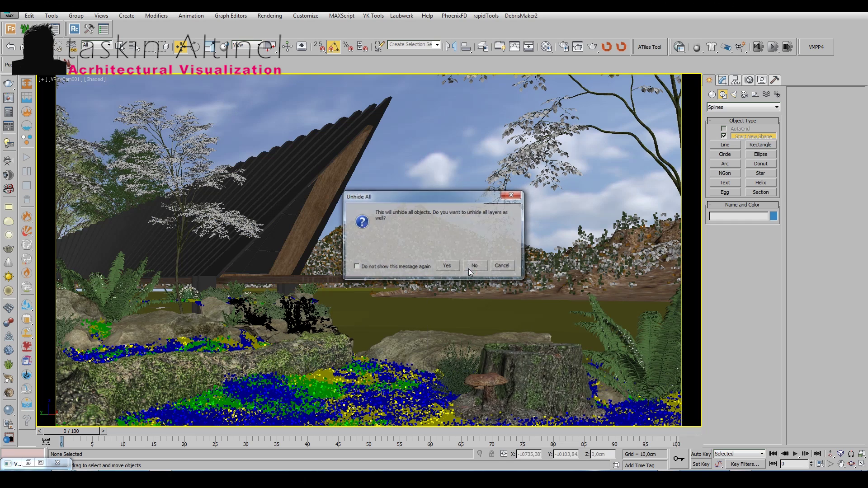
Isolate the pavilion group and orbit the view to face its front
{"action": "left_click", "coordinate": [277, 195]}
{"action": "right_click", "coordinate": [277, 195]}
{"action": "left_click", "coordinate": [298, 162]}
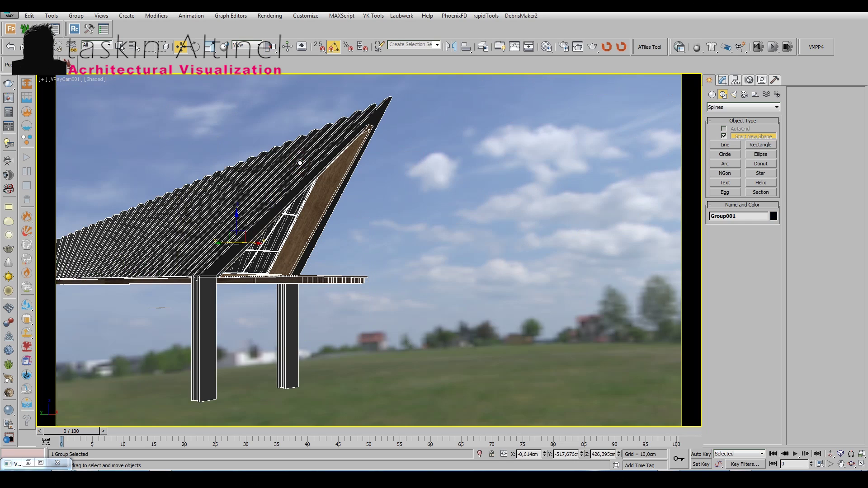
{"action": "mouse_move", "coordinate": [298, 163]}
{"action": "middle_mouse_down", "text": "alt"}
{"action": "mouse_move", "coordinate": [421, 267]}
{"action": "mouse_move", "coordinate": [407, 253]}
{"action": "middle_mouse_up", "text": "alt"}
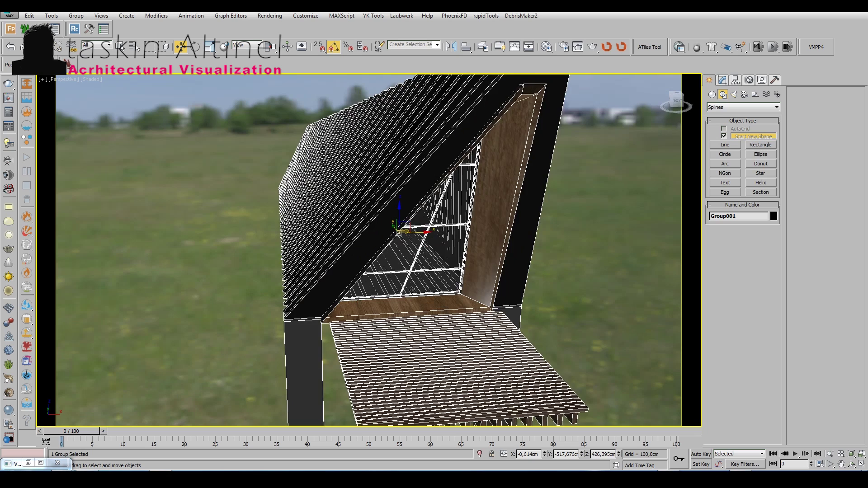
{"action": "scroll", "coordinate": [406, 253], "scroll_direction": "up", "scroll_amount": 3}
{"action": "left_click", "coordinate": [761, 80]}
{"action": "mouse_move", "coordinate": [497, 262]}
{"action": "middle_mouse_down", "text": "alt"}
{"action": "mouse_move", "coordinate": [407, 235]}
{"action": "mouse_move", "coordinate": [452, 254]}
{"action": "middle_mouse_up", "text": "alt"}
Ungroup the pavilion and select the V-Ray plane light in its window
{"action": "left_click", "coordinate": [76, 15]}
{"action": "left_click", "coordinate": [84, 33]}
{"action": "left_click", "coordinate": [333, 204]}
{"action": "left_click", "coordinate": [723, 80]}
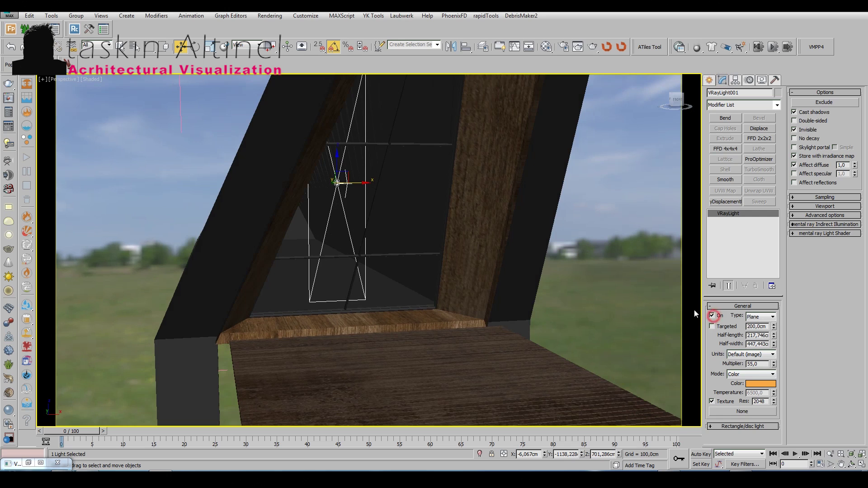
{"action": "scroll", "coordinate": [343, 271], "scroll_direction": "down", "scroll_amount": 5}
{"action": "middle_click_drag", "start_coordinate": [343, 271], "coordinate": [361, 262], "text": "alt"}
Close the pavilion group again and deselect it
{"action": "left_click", "coordinate": [76, 15]}
{"action": "left_click", "coordinate": [86, 54]}
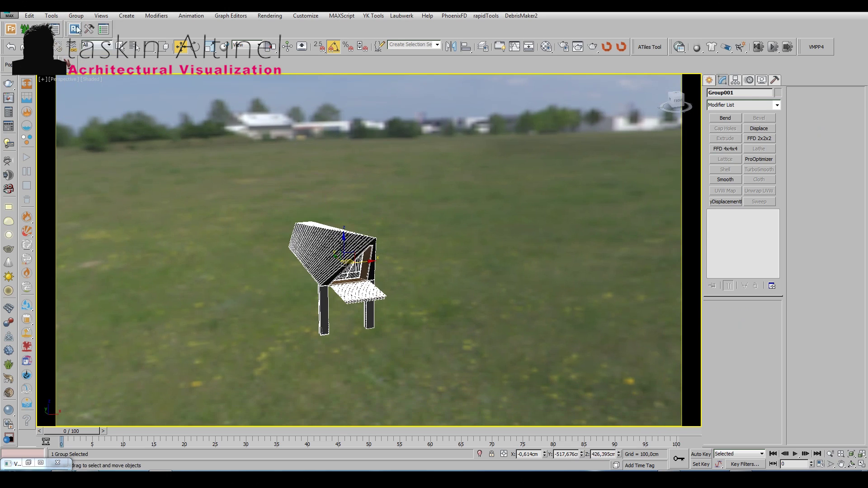
{"action": "left_click", "coordinate": [76, 16]}
{"action": "left_click", "coordinate": [83, 33]}
Switch to the VRayCam001 view and unhide all the hidden landscape objects
{"action": "key", "text": "c"}
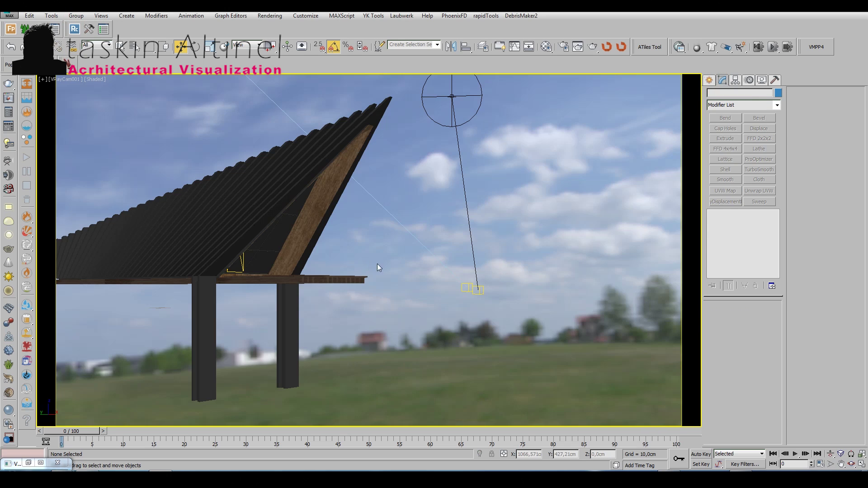
{"action": "left_click", "coordinate": [764, 81]}
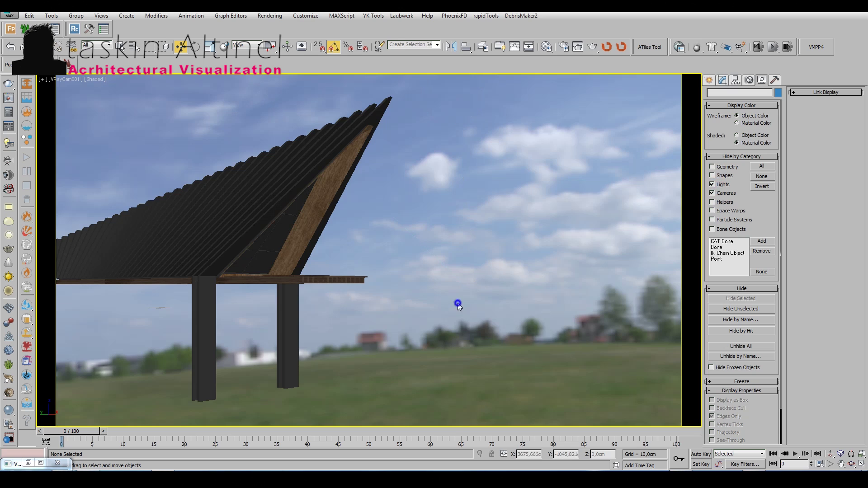
{"action": "right_click", "coordinate": [458, 307]}
{"action": "left_click", "coordinate": [474, 273]}
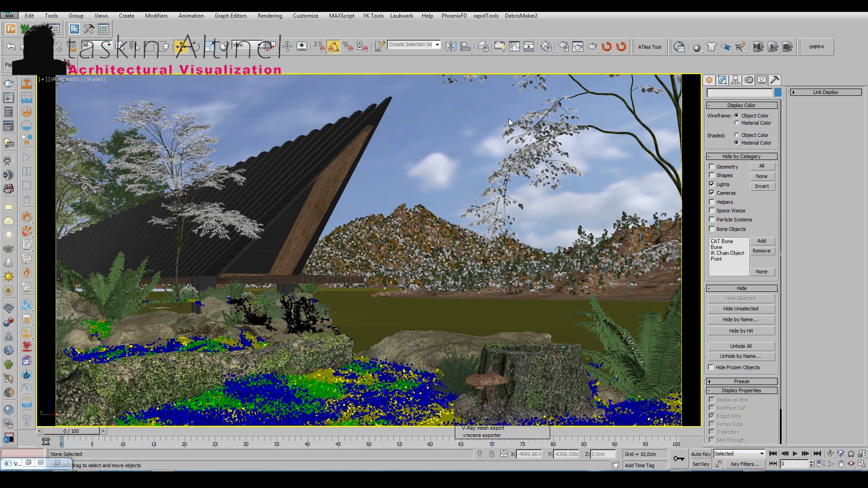
Render the camera view and select VRayAerialPerspective in Environment and Effects
{"action": "left_click", "coordinate": [593, 48]}
{"action": "left_click", "coordinate": [275, 16]}
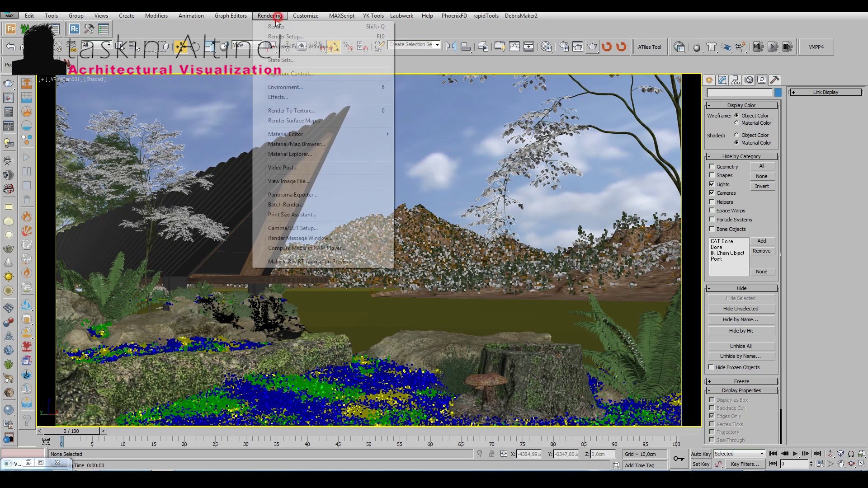
{"action": "left_click", "coordinate": [286, 88]}
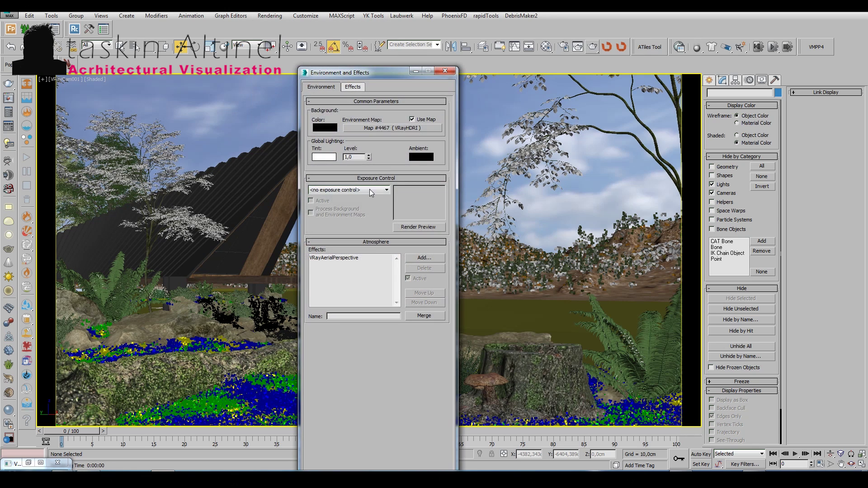
{"action": "left_click", "coordinate": [348, 259]}
{"action": "left_click_drag", "start_coordinate": [389, 72], "coordinate": [474, 73]}
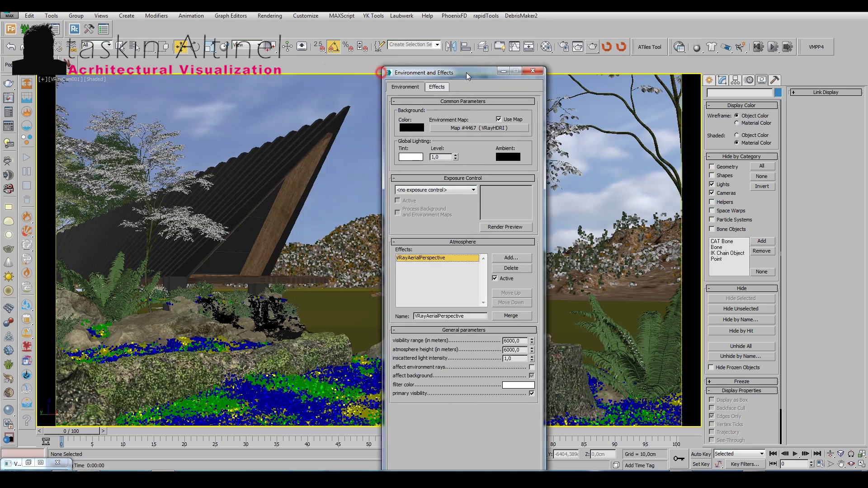
{"action": "left_click", "coordinate": [532, 71]}
Test render, then make VRayAerialPerspective active with a 16000 visibility range
{"action": "left_click", "coordinate": [621, 46]}
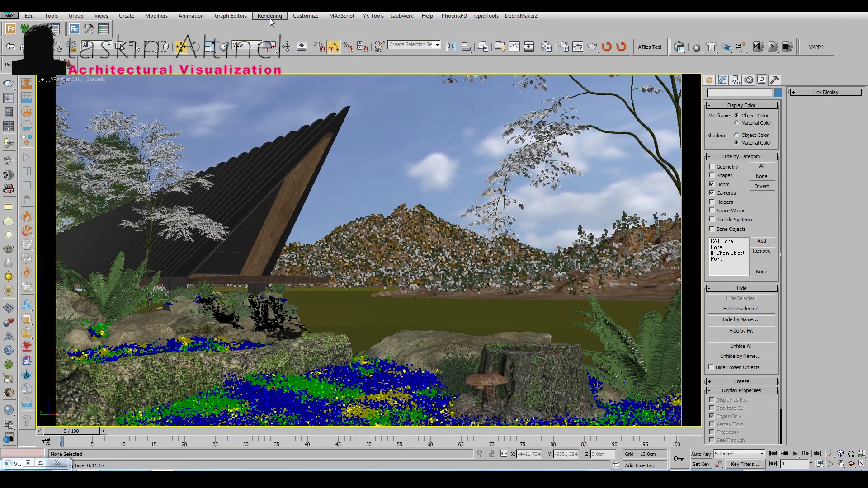
{"action": "left_click", "coordinate": [270, 16]}
{"action": "left_click", "coordinate": [273, 91]}
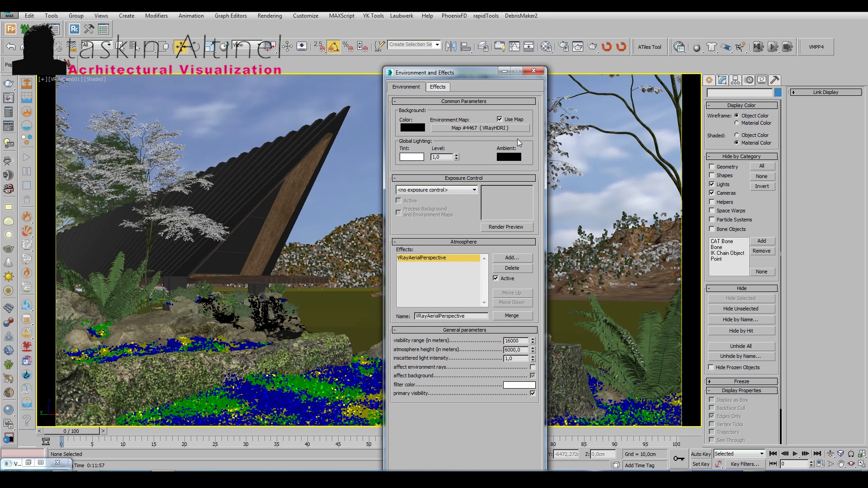
{"action": "left_click", "coordinate": [533, 71]}
In Render Setup's V-Ray sampling, set Max subdivs to 8 and noise threshold to 0,005
{"action": "left_click", "coordinate": [564, 47]}
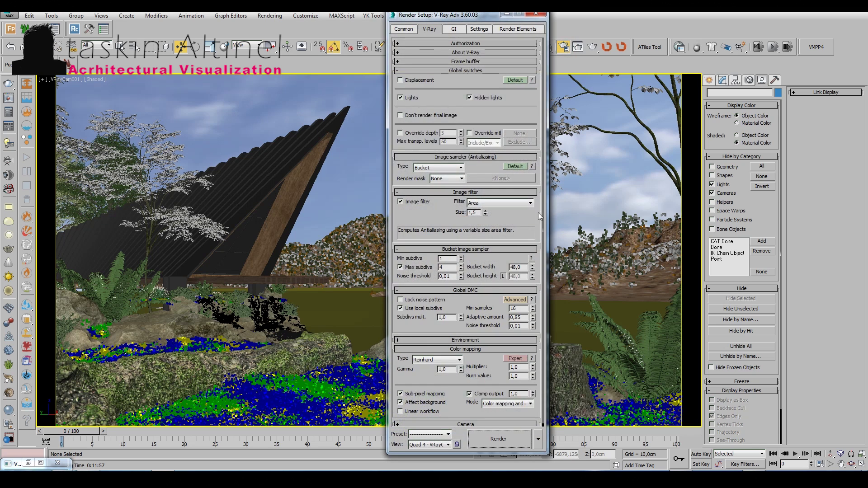
{"action": "left_click", "coordinate": [404, 29]}
{"action": "left_click", "coordinate": [429, 29]}
{"action": "left_click_drag", "start_coordinate": [517, 325], "coordinate": [526, 326]}
{"action": "left_click", "coordinate": [516, 318]}
{"action": "left_click_drag", "start_coordinate": [473, 309], "coordinate": [512, 272]}
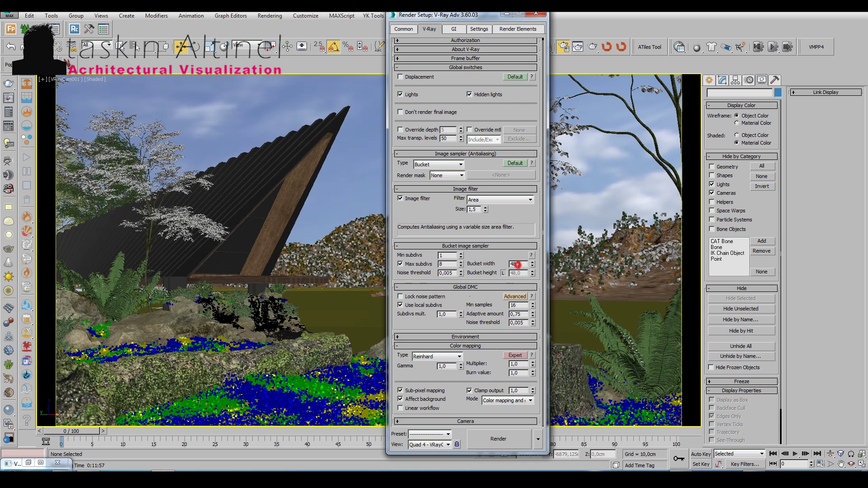
Use the Medium - animation irradiance preset and light cache subdivs 2000, sample size 0,005
{"action": "left_click", "coordinate": [454, 28]}
{"action": "left_click", "coordinate": [462, 152]}
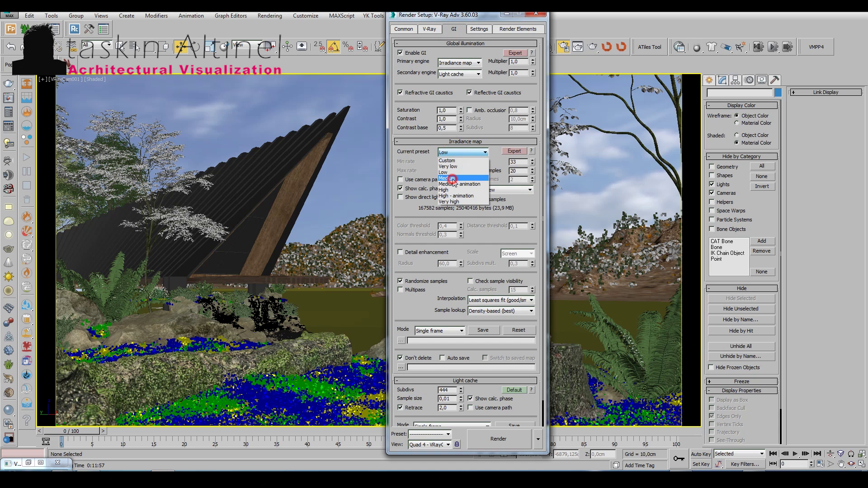
{"action": "left_click", "coordinate": [519, 162]}
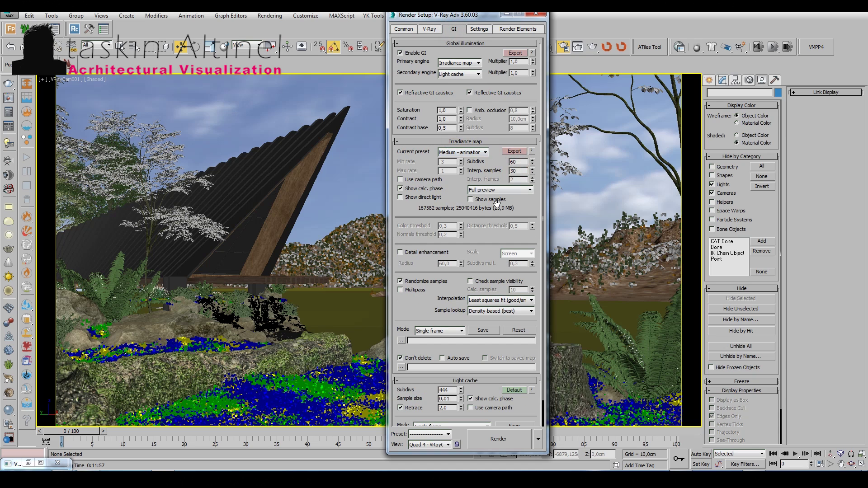
{"action": "scroll", "coordinate": [479, 253], "scroll_direction": "down", "scroll_amount": 2}
{"action": "scroll", "coordinate": [457, 335], "scroll_direction": "down", "scroll_amount": 1}
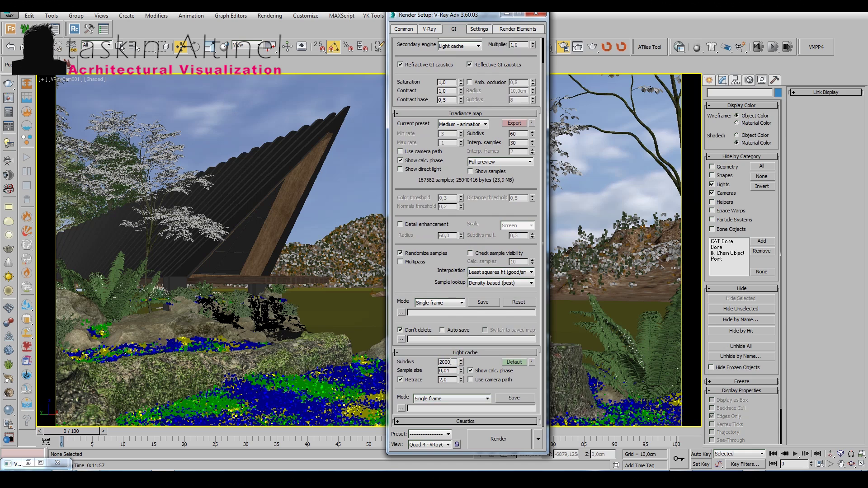
{"action": "left_click", "coordinate": [510, 361]}
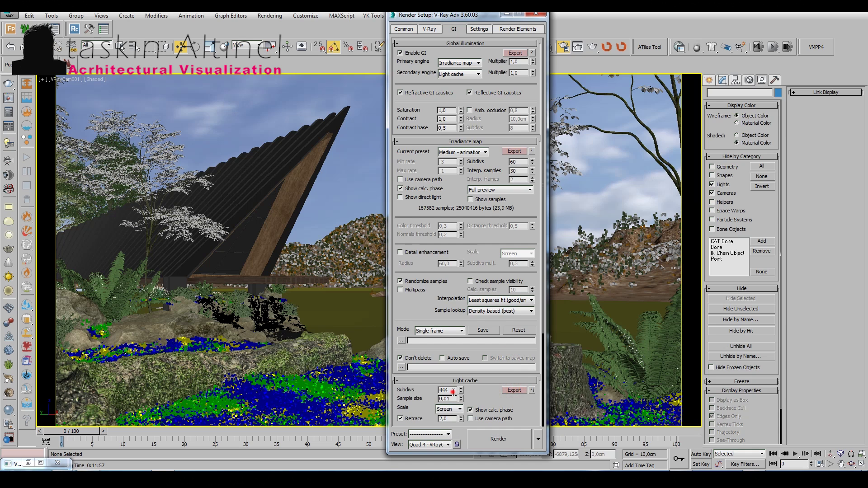
{"action": "key", "text": "Tab"}
{"action": "type", "text": "0,005"}
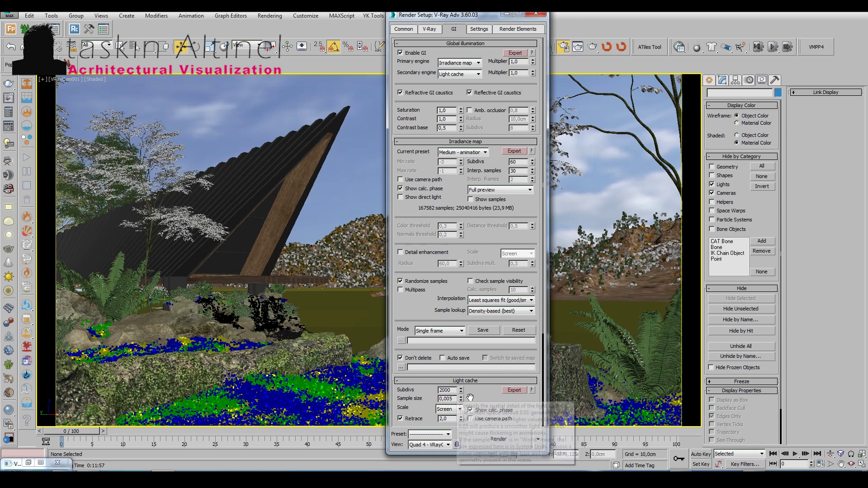
{"action": "left_click", "coordinate": [480, 30]}
Add a VRayAtmosphere render element in the Render Elements list
{"action": "left_click", "coordinate": [479, 31]}
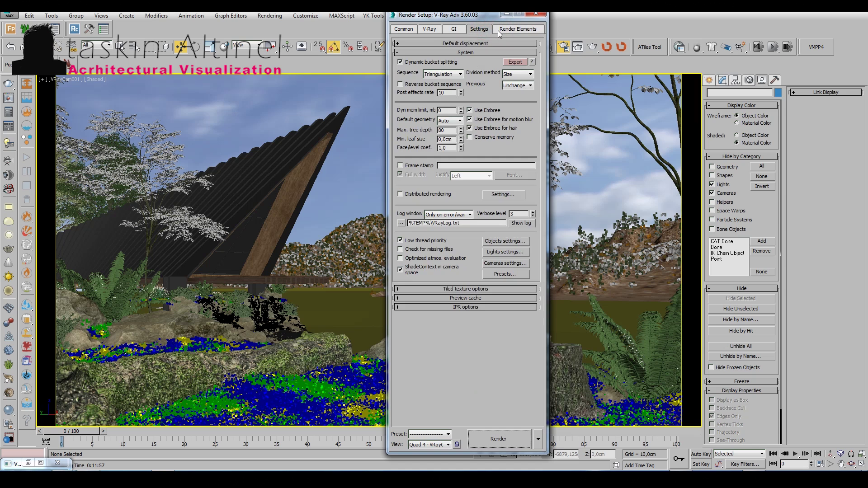
{"action": "left_click", "coordinate": [410, 63]}
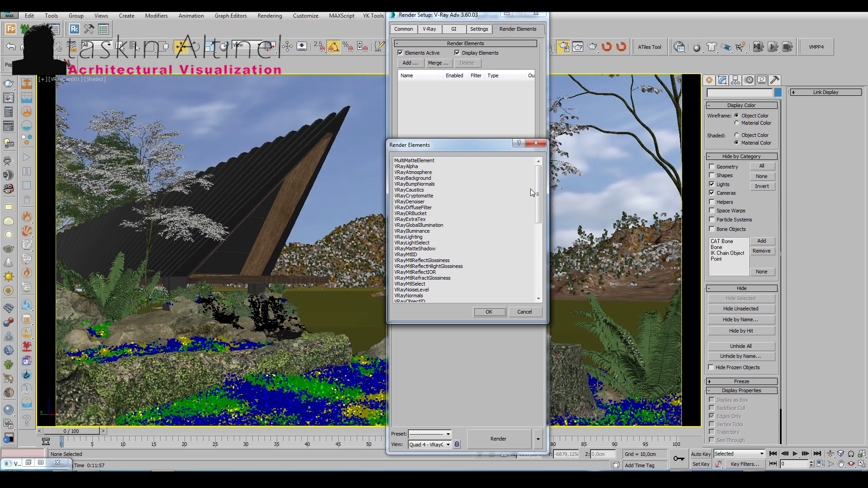
{"action": "scroll", "coordinate": [532, 193], "scroll_direction": "down", "scroll_amount": 6}
{"action": "left_click", "coordinate": [425, 273]}
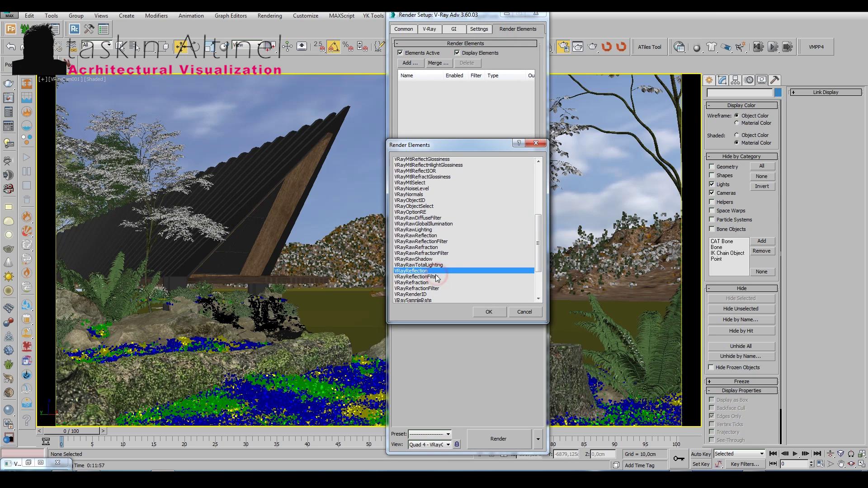
{"action": "scroll", "coordinate": [427, 274], "scroll_direction": "down", "scroll_amount": 4}
{"action": "left_click", "coordinate": [422, 226]}
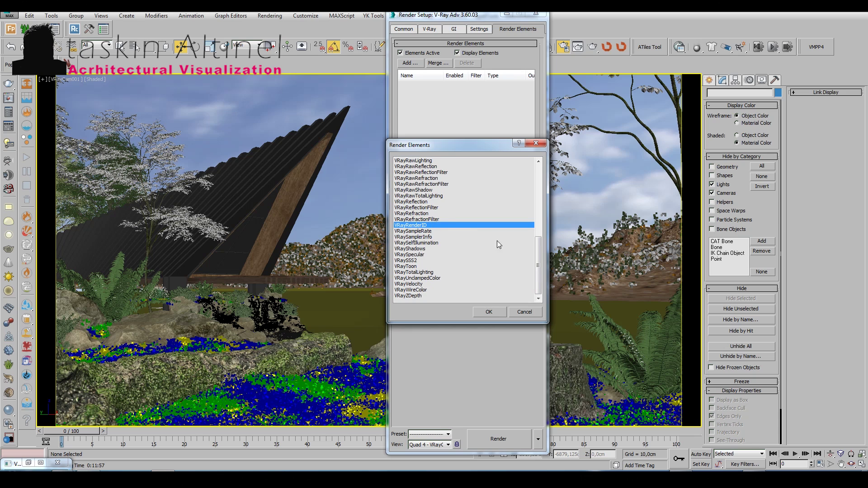
{"action": "left_click_drag", "start_coordinate": [540, 259], "coordinate": [543, 168]}
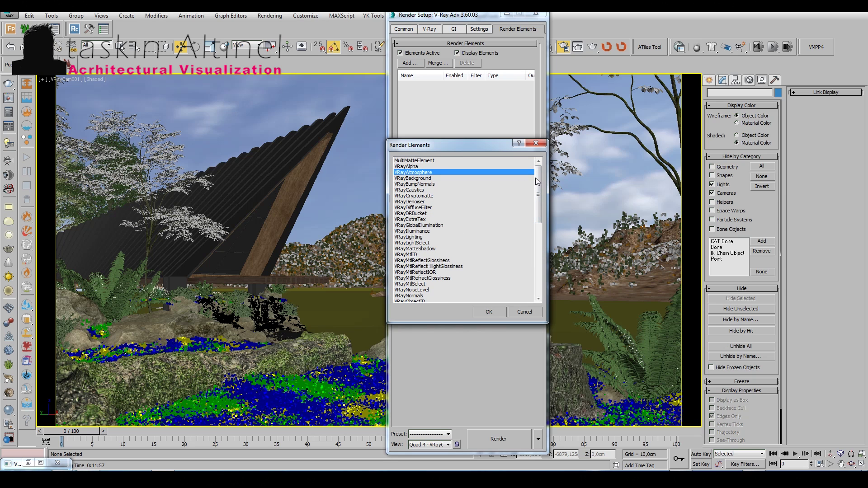
{"action": "left_click", "coordinate": [486, 312]}
{"action": "left_click", "coordinate": [454, 29]}
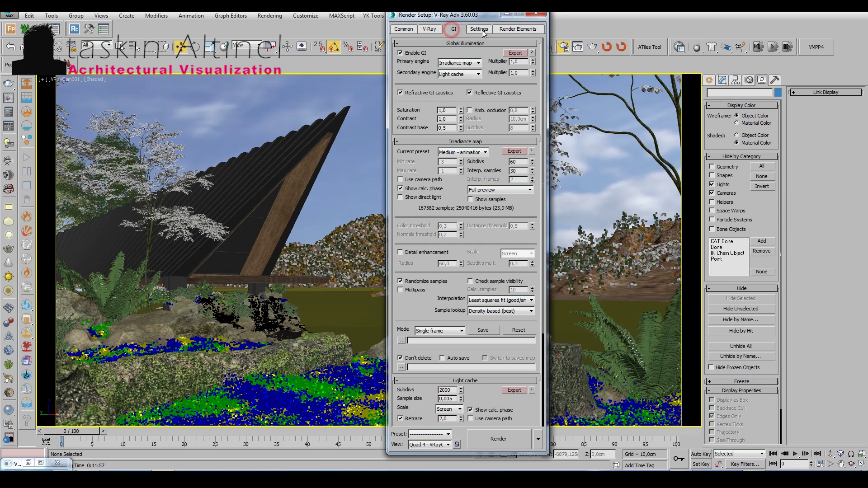
Check the 3000 × 1688 output size and start the final render to render1.tif
{"action": "left_click", "coordinate": [404, 29]}
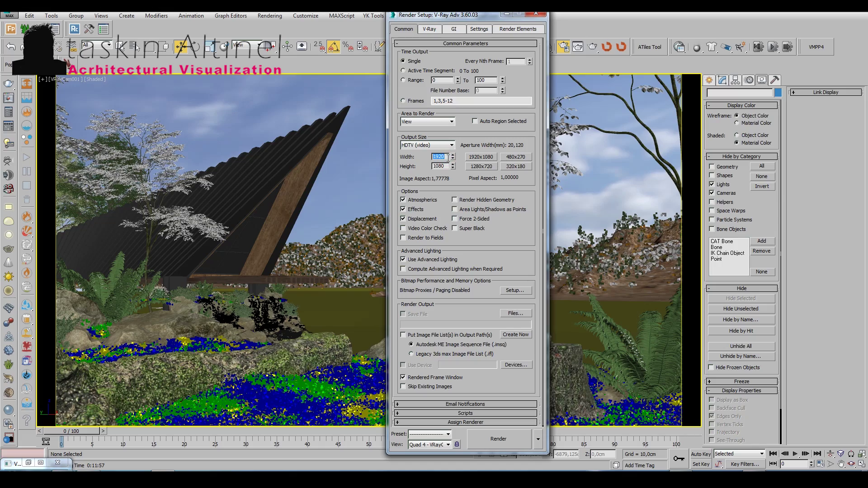
{"action": "left_click", "coordinate": [533, 16]}
{"action": "left_click", "coordinate": [270, 15]}
{"action": "left_click", "coordinate": [289, 215]}
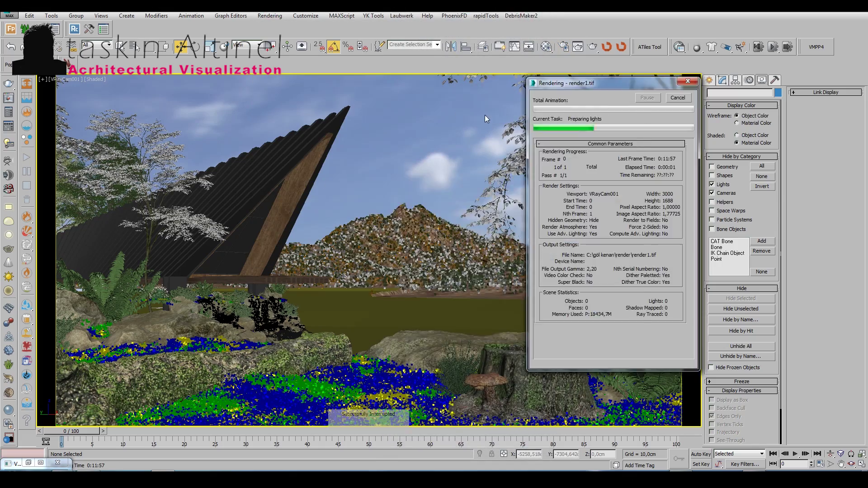